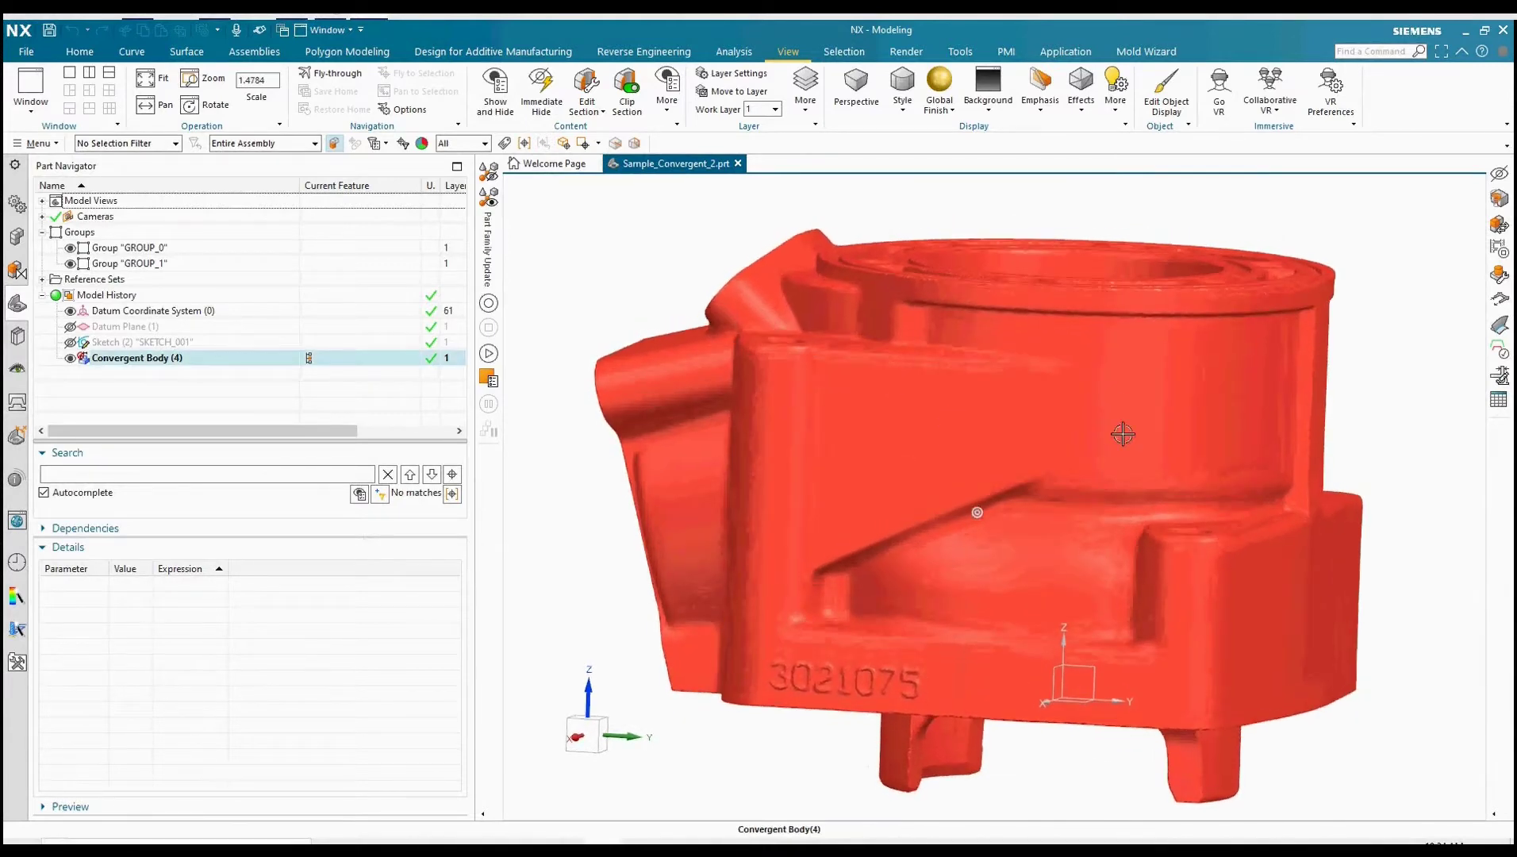
# - Show the facet edges of the convergent body to examine its mesh, and hide them again
pyautogui.press('Escape')
pyautogui.click(1081, 110)
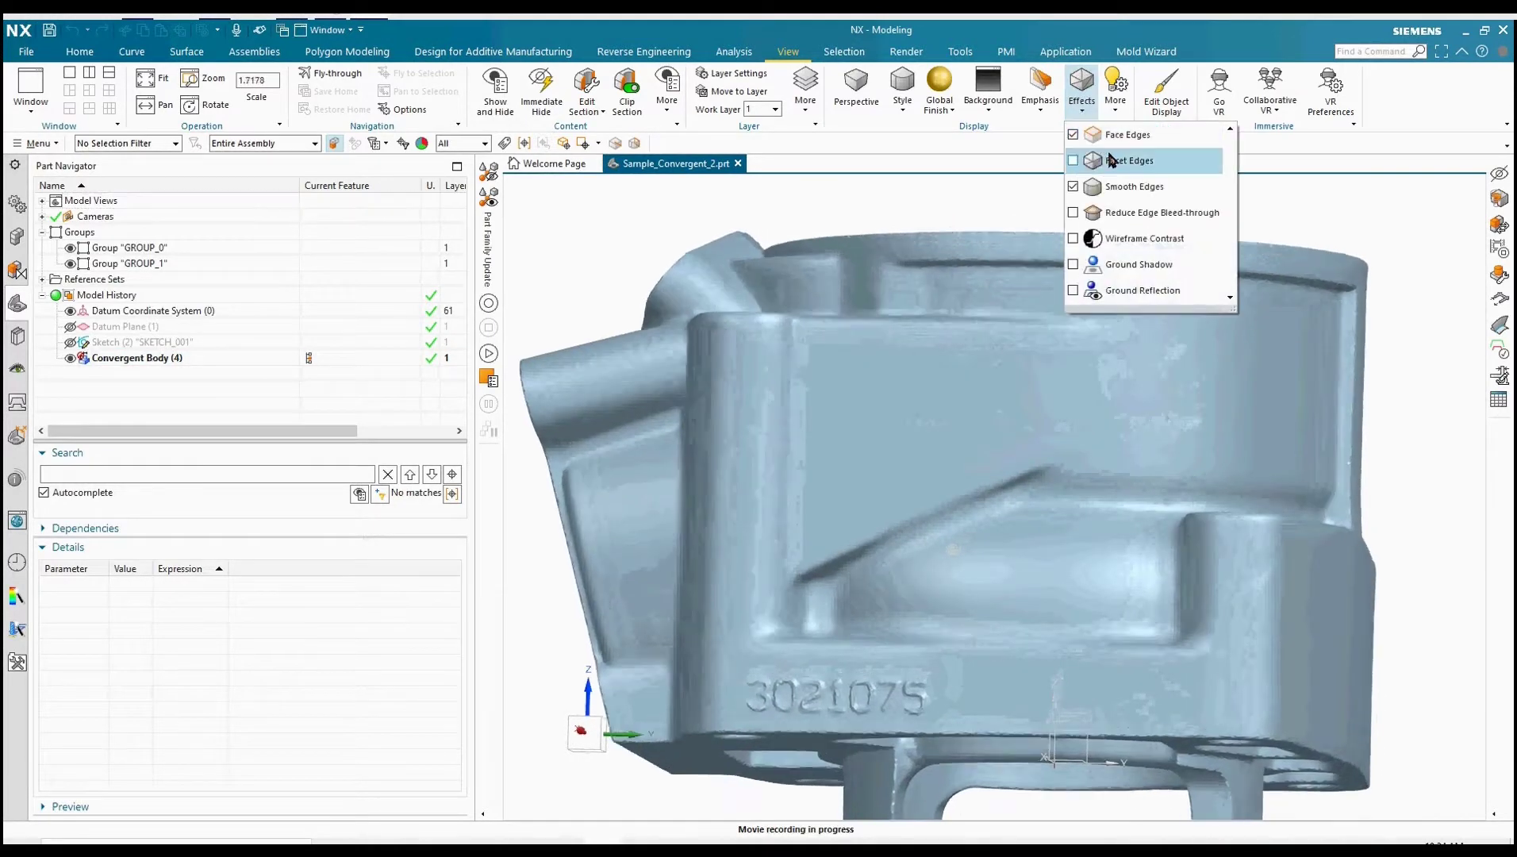
pyautogui.click(1077, 163)
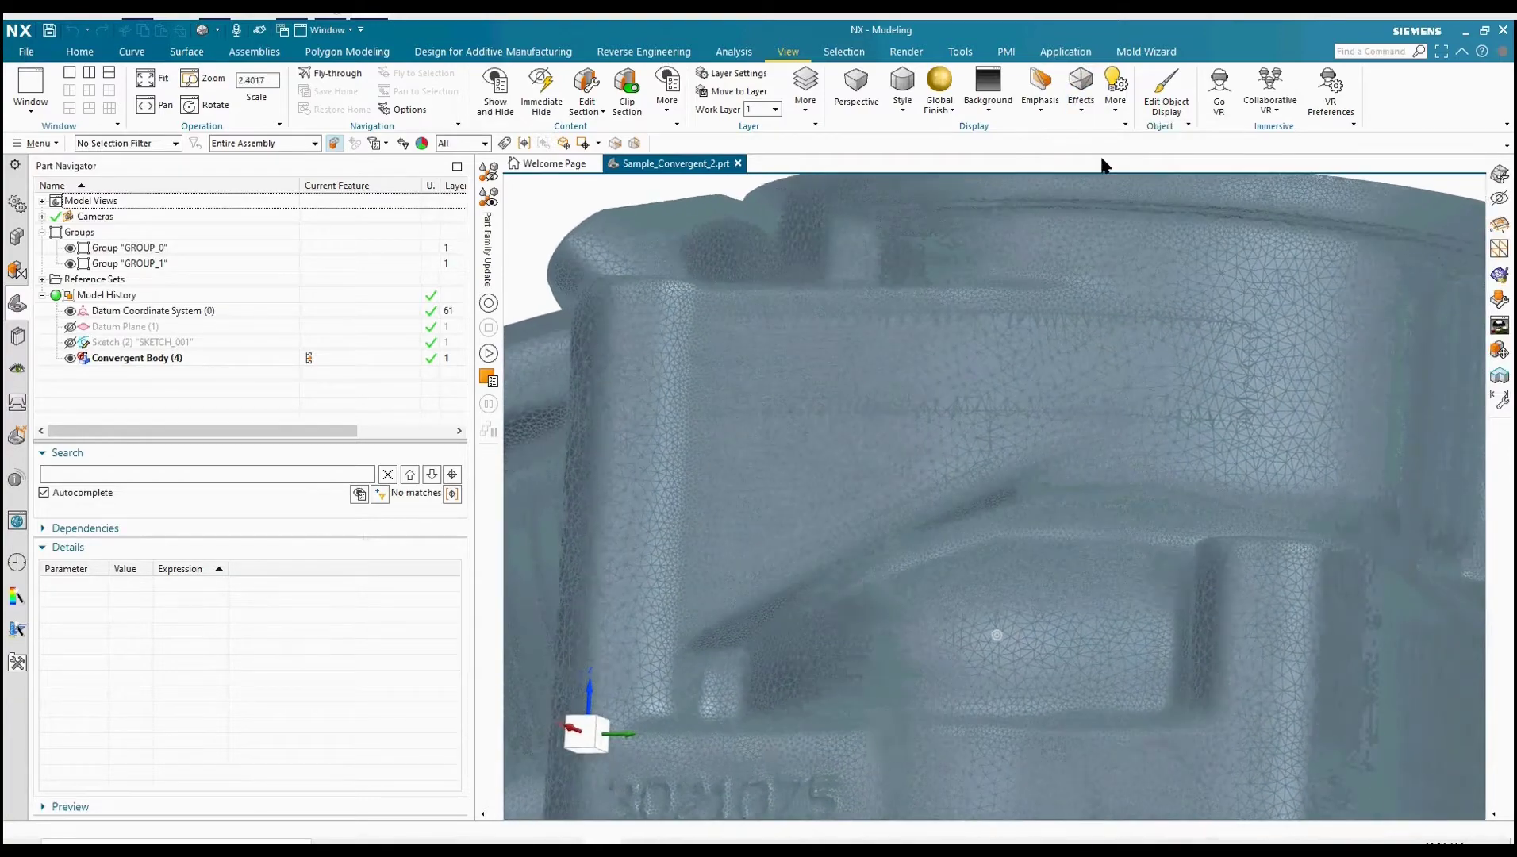
pyautogui.click(1081, 116)
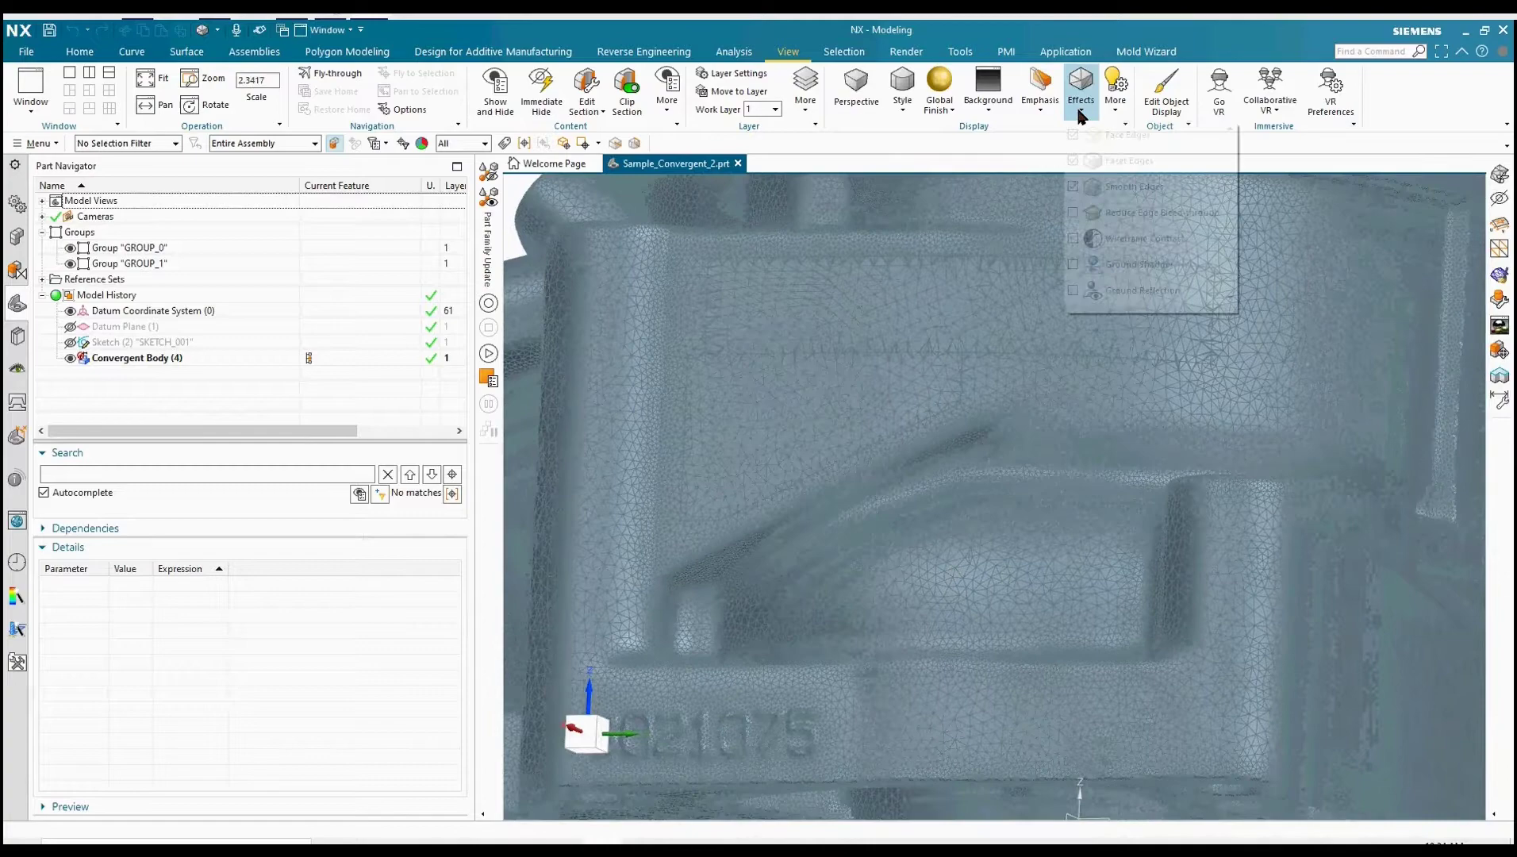
pyautogui.click(1078, 163)
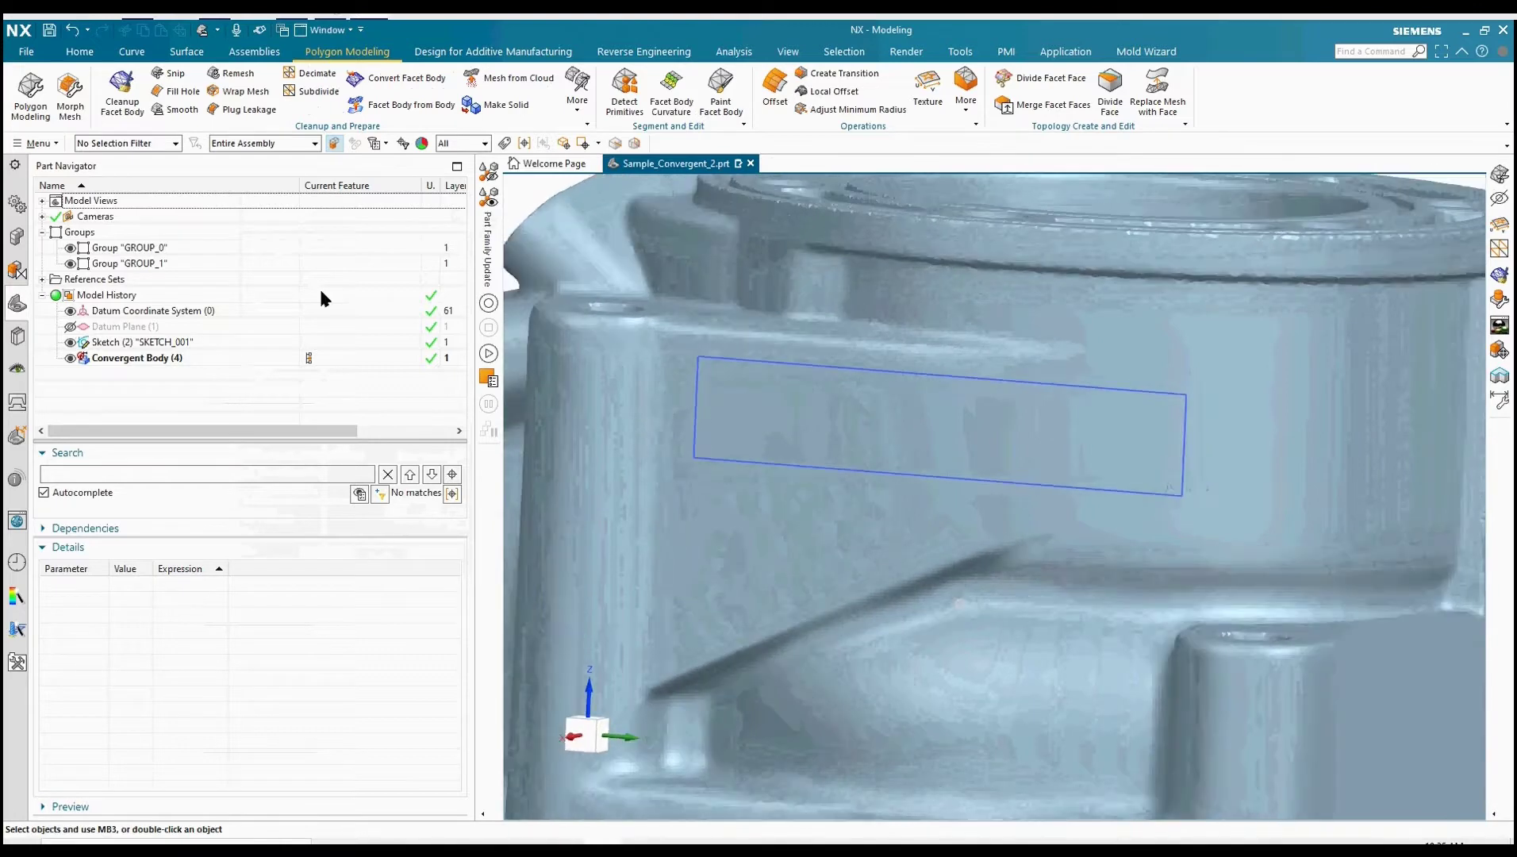
# - Project the four rectangle curves of SKETCH_001 onto the convergent body's face along an inferred vector, with Project Both Sides
pyautogui.click(643, 51)
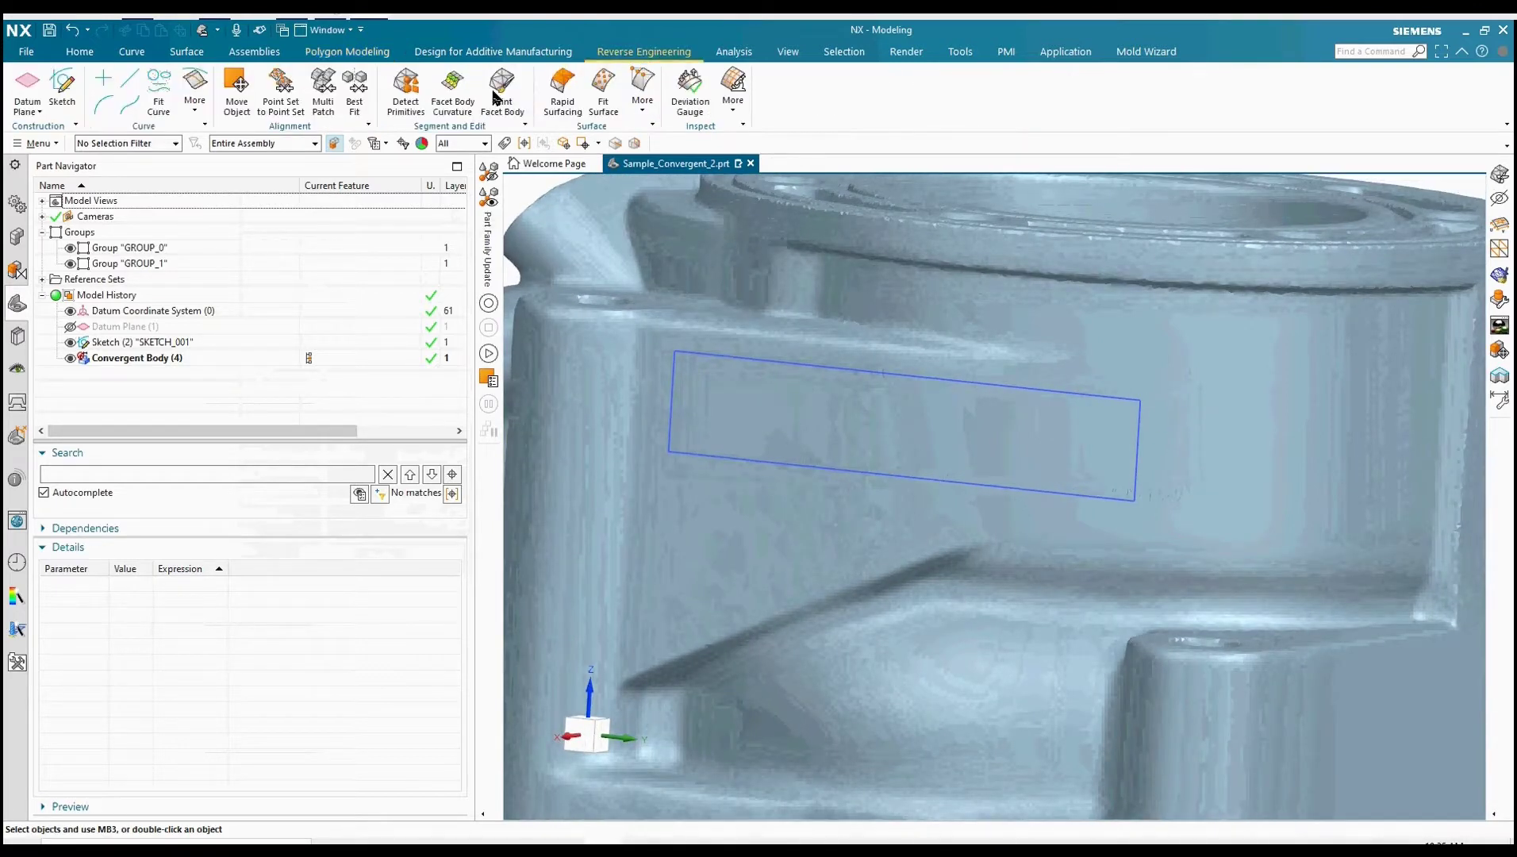
pyautogui.click(195, 94)
pyautogui.click(210, 204)
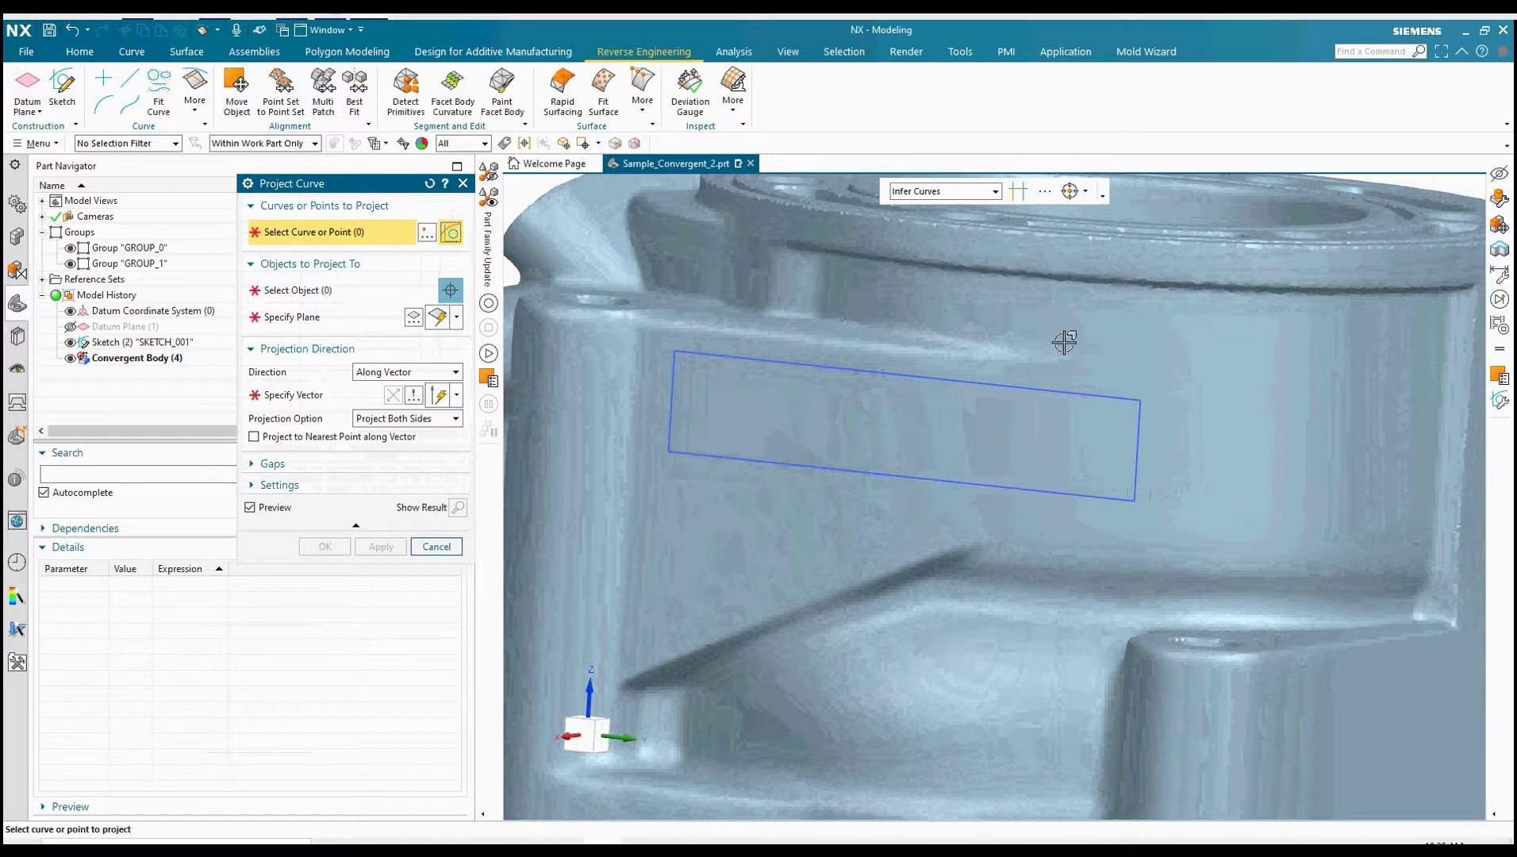
pyautogui.click(1064, 391)
pyautogui.click(326, 290)
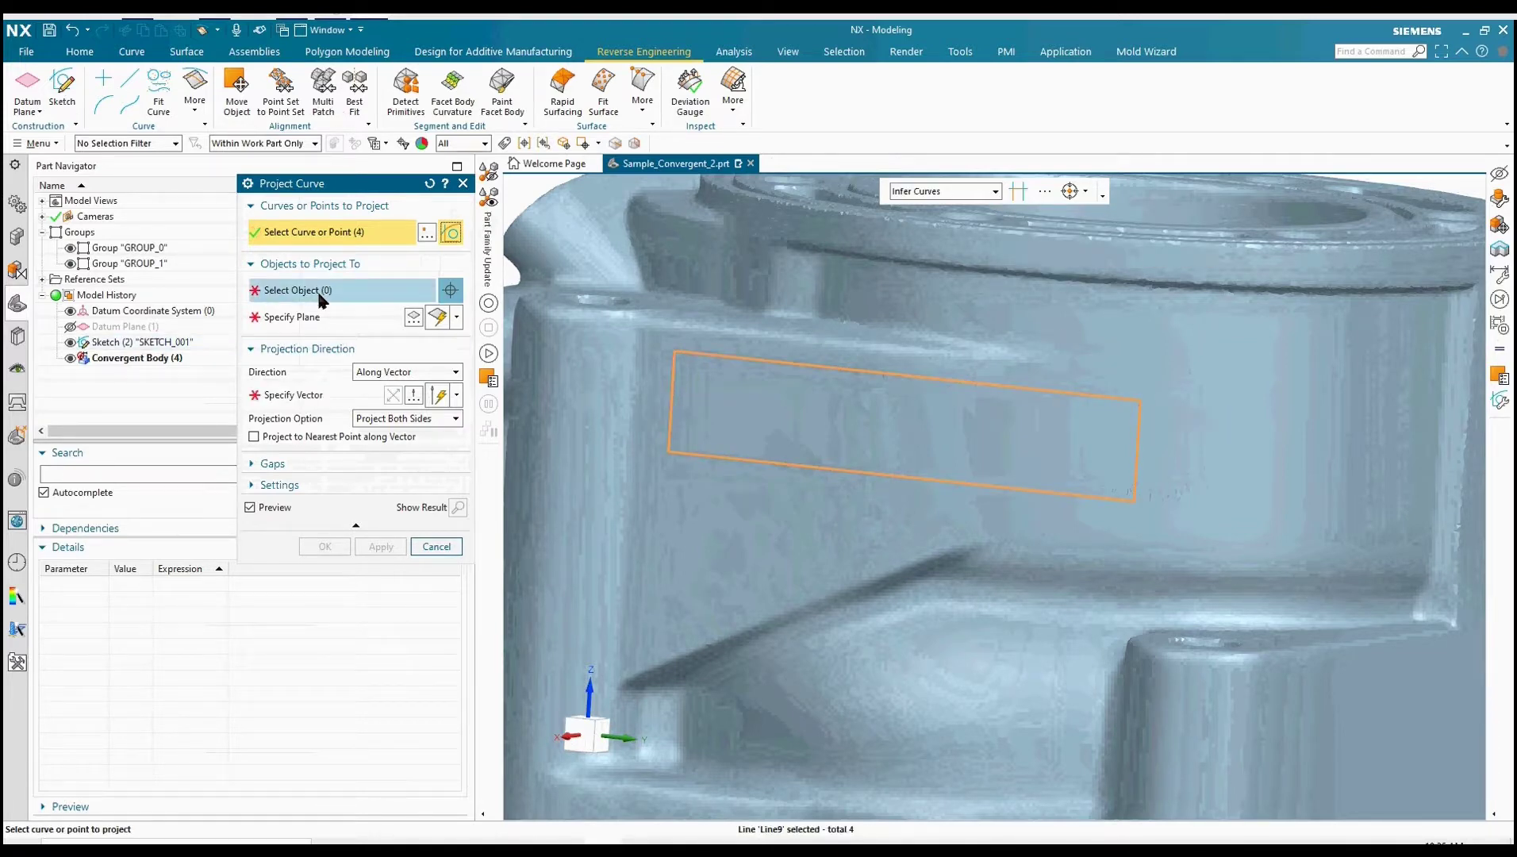
pyautogui.click(674, 369)
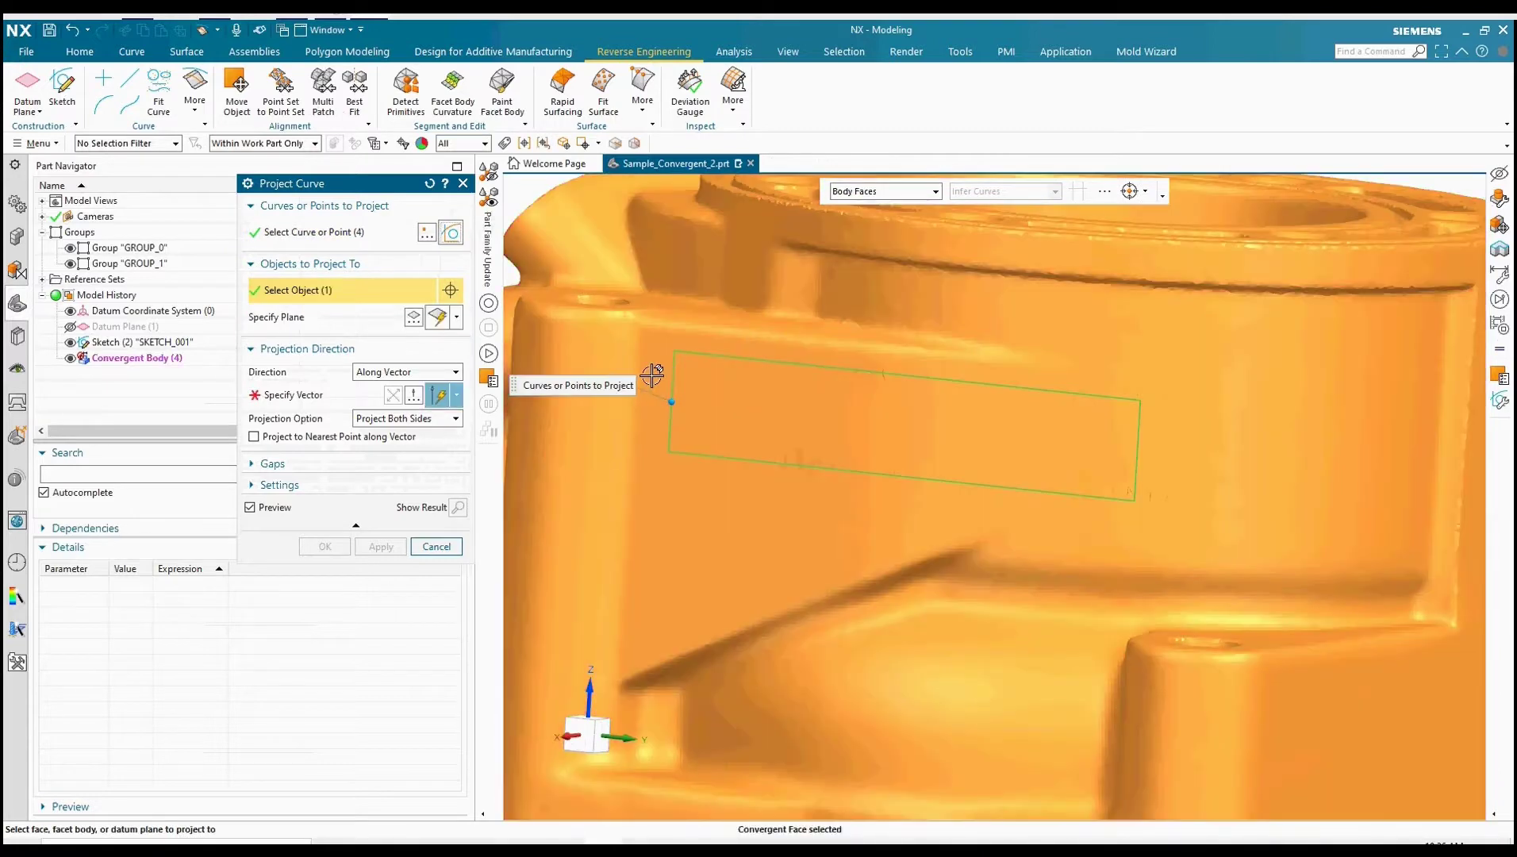
pyautogui.click(317, 396)
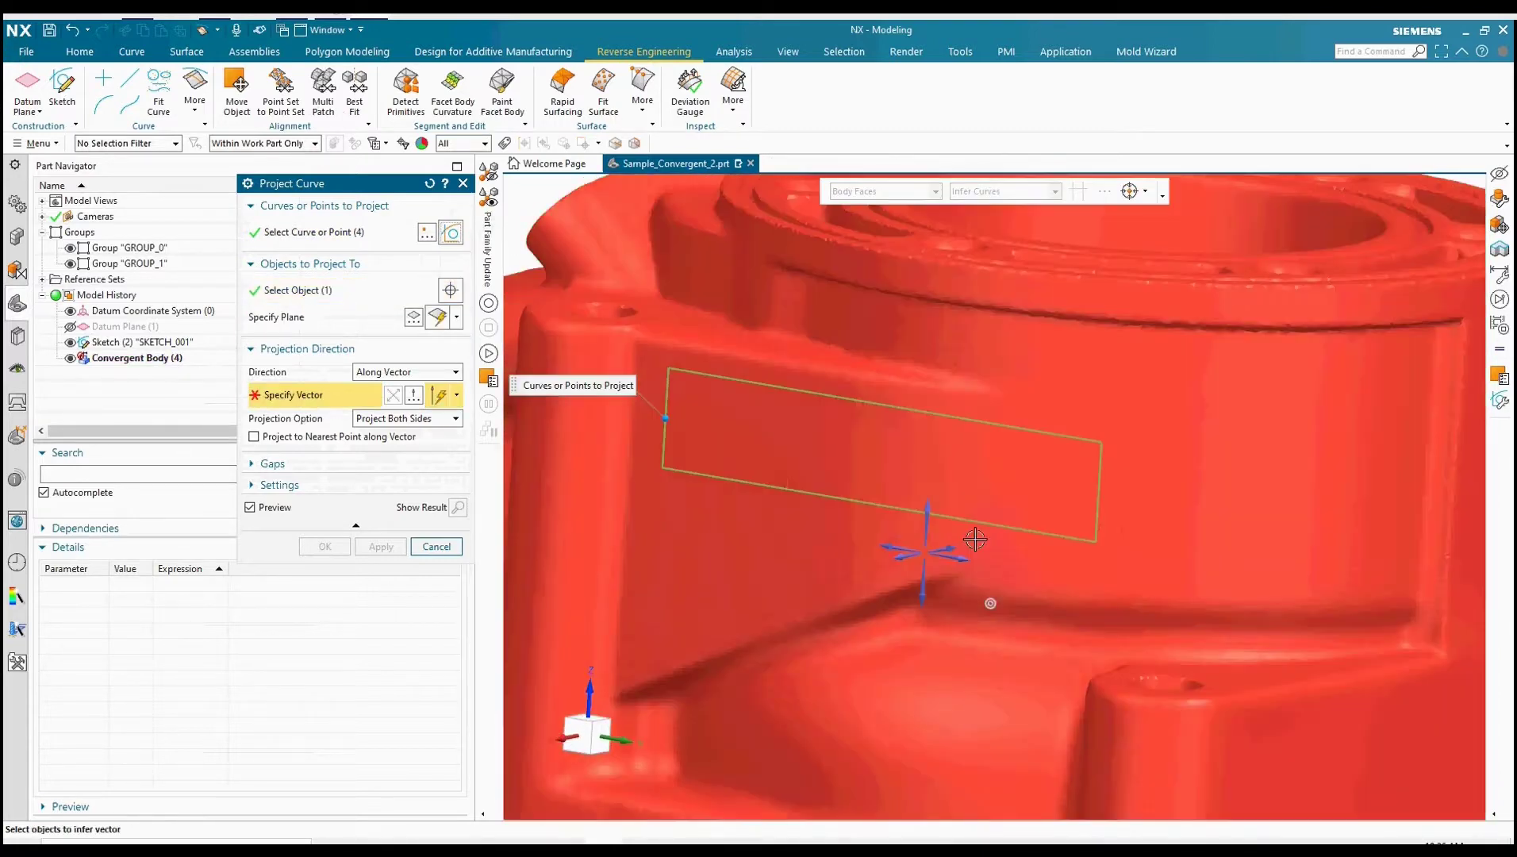
pyautogui.click(975, 540)
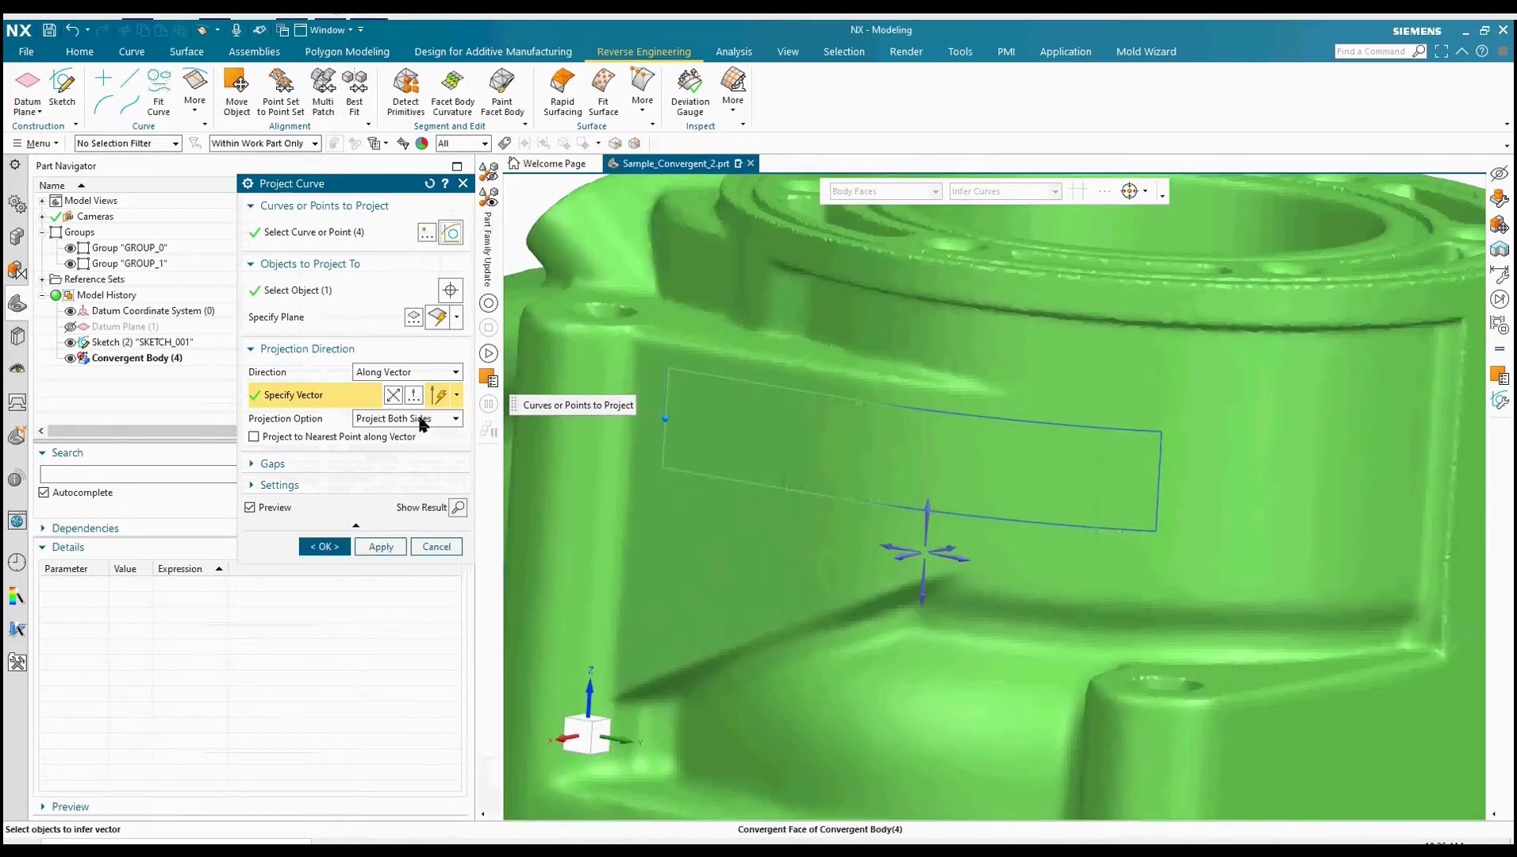
pyautogui.click(326, 547)
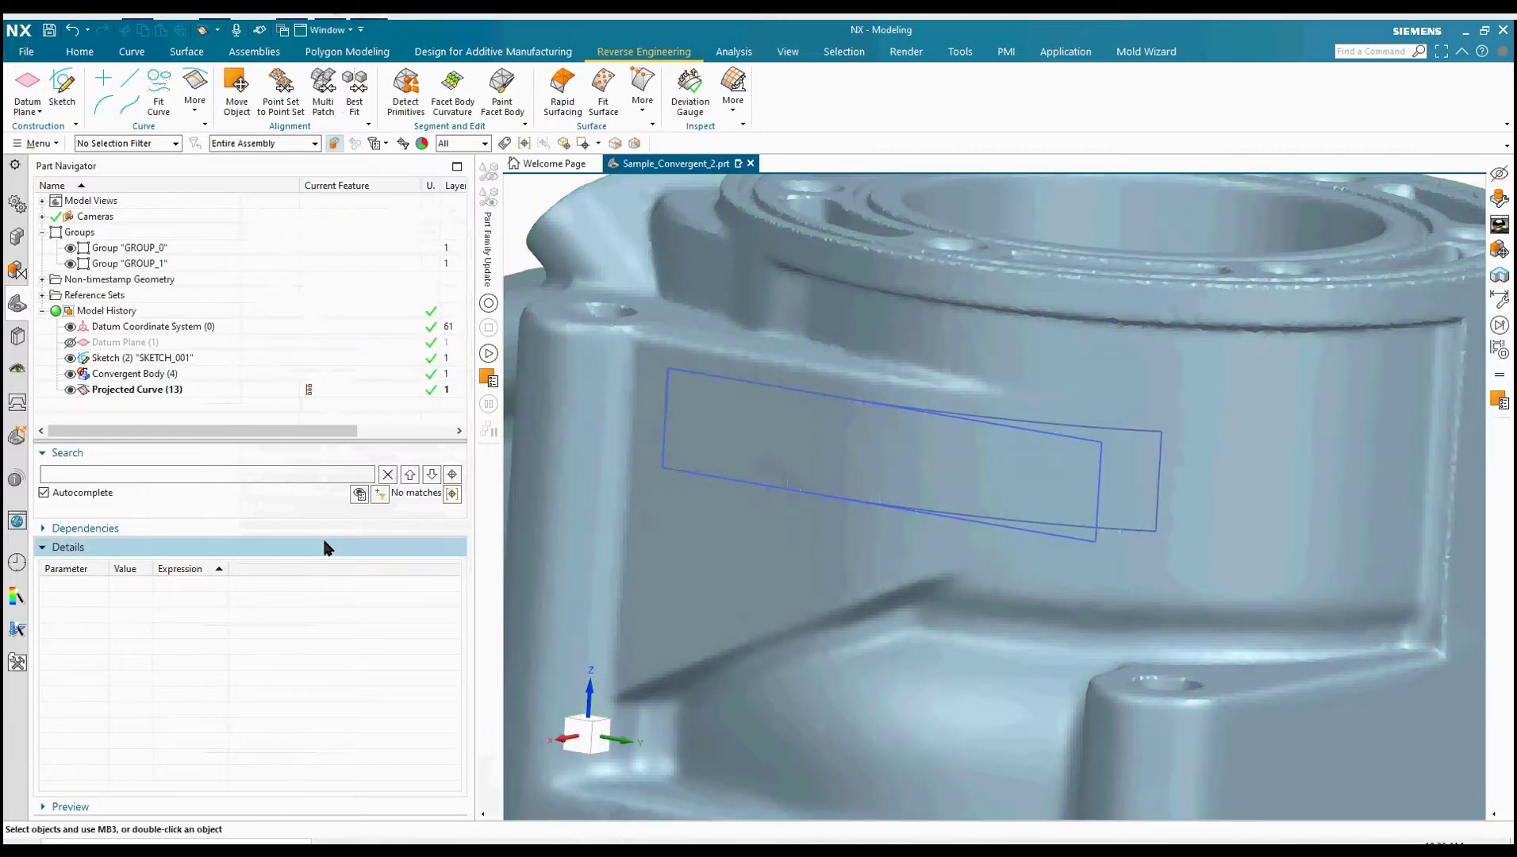
# - Change the display color of the projected curve to brown
pyautogui.click(143, 390)
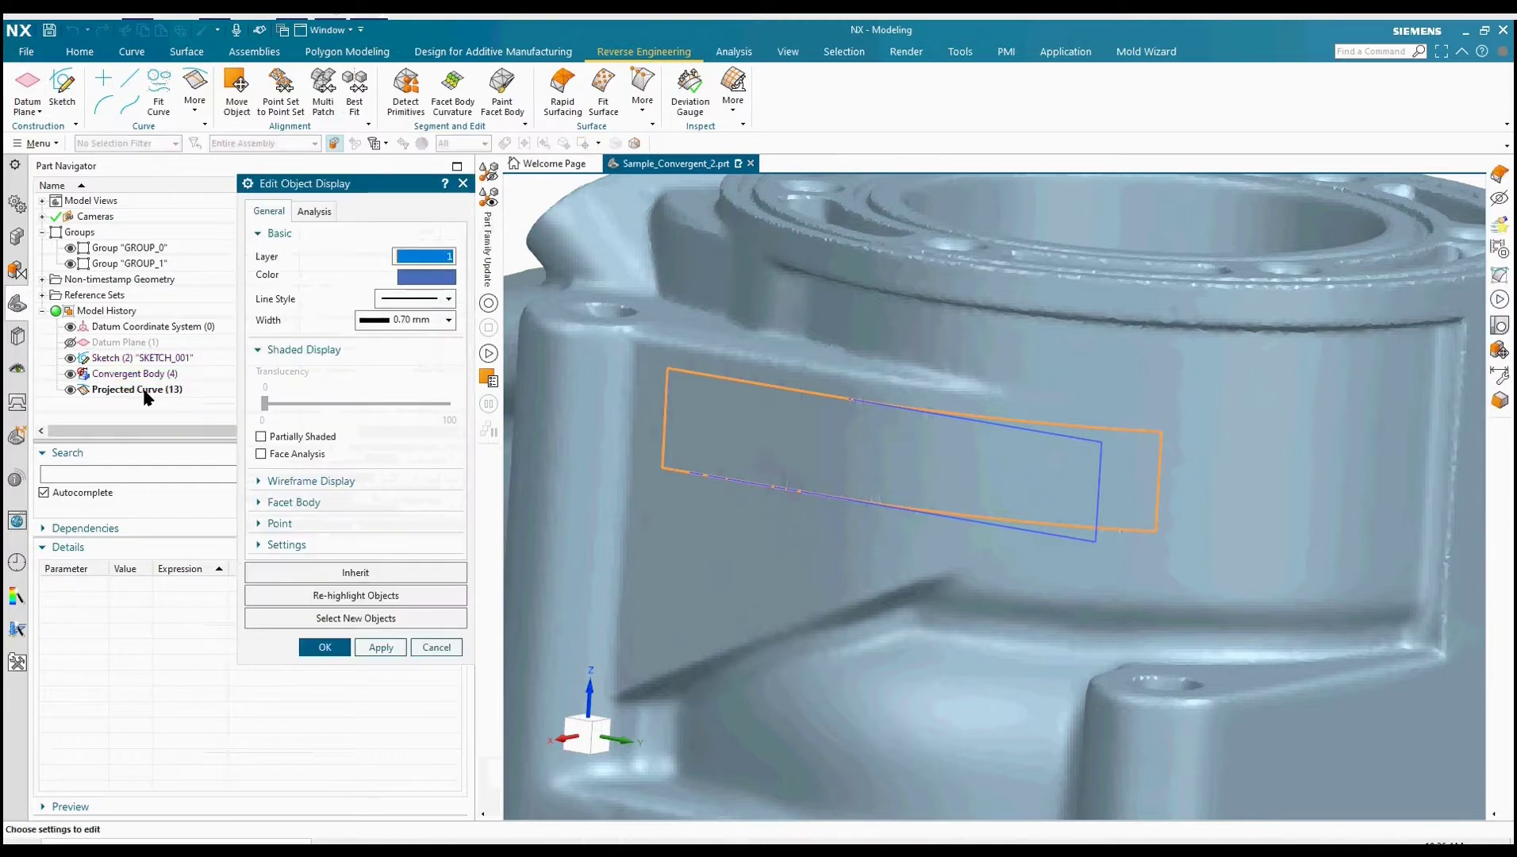
pyautogui.click(426, 278)
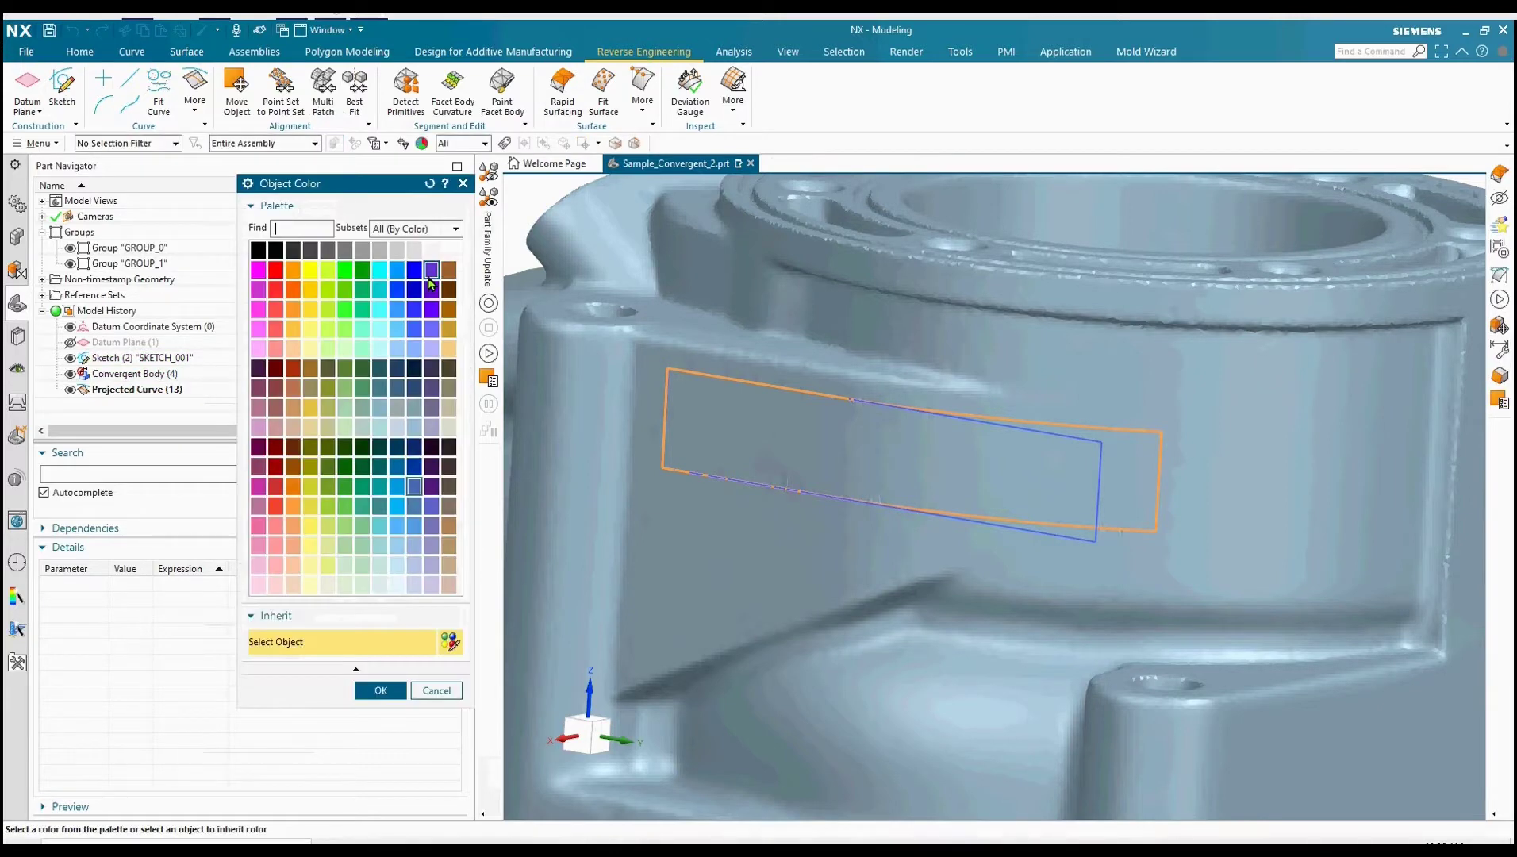
pyautogui.click(385, 690)
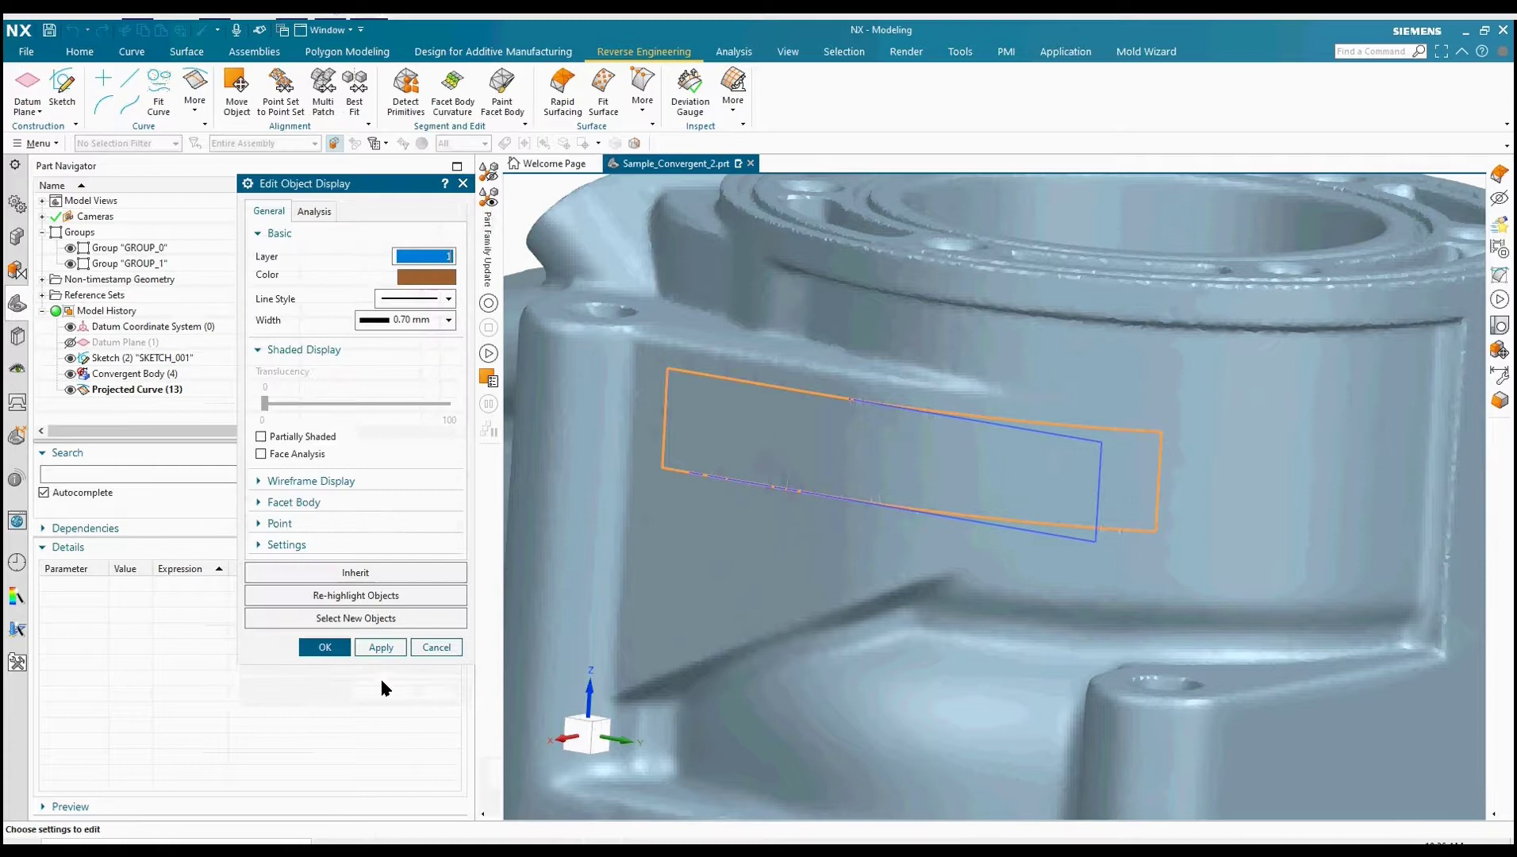
pyautogui.click(327, 650)
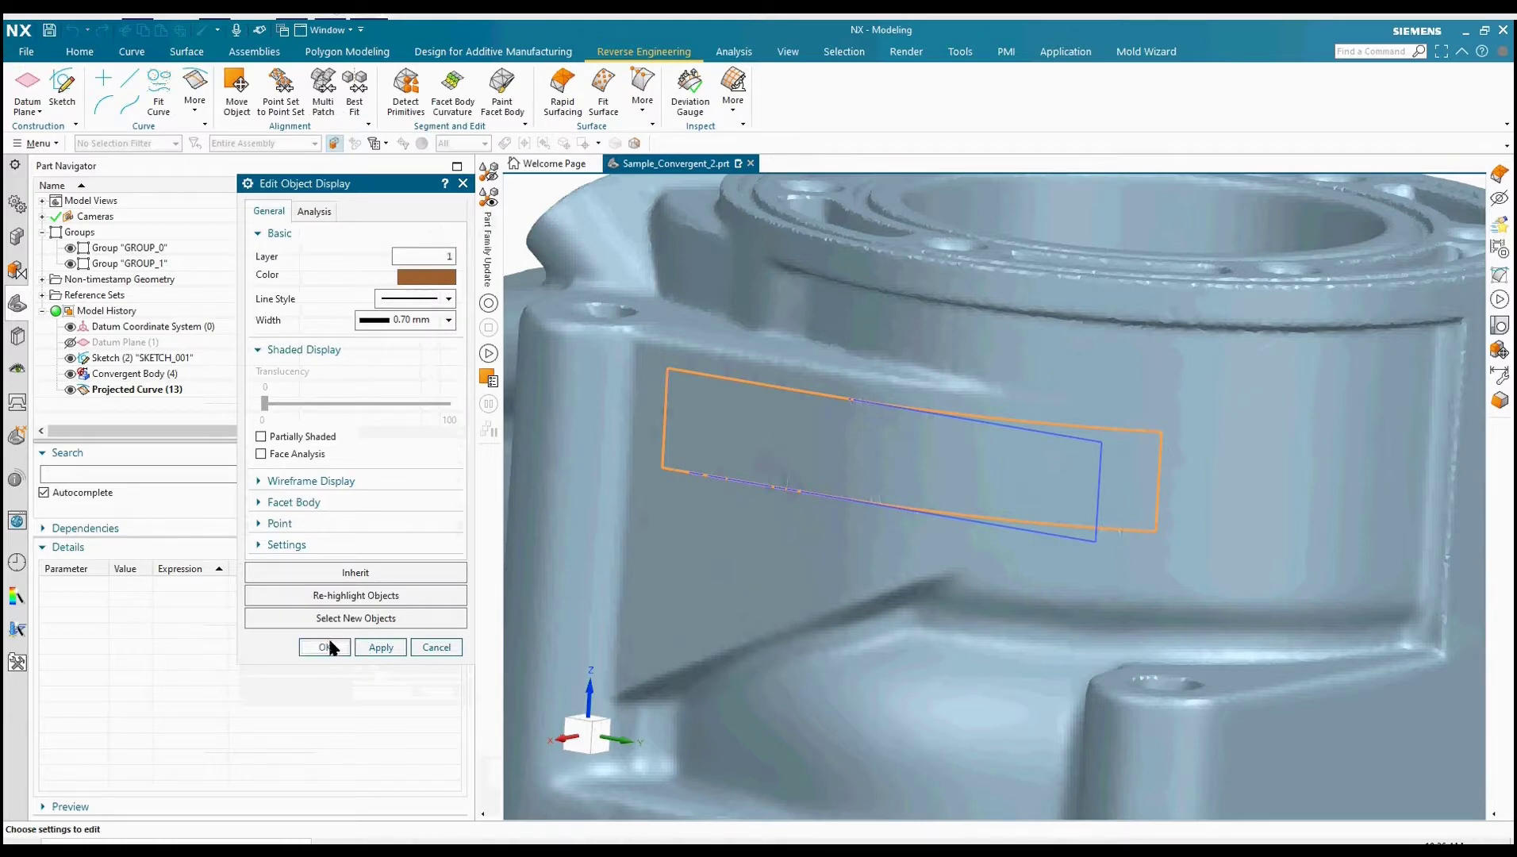
# - Hide the source sketch SKETCH_001 so that only the projected rectangle is displayed
pyautogui.click(186, 358)
pyautogui.rightClick(186, 358)
pyautogui.click(214, 378)
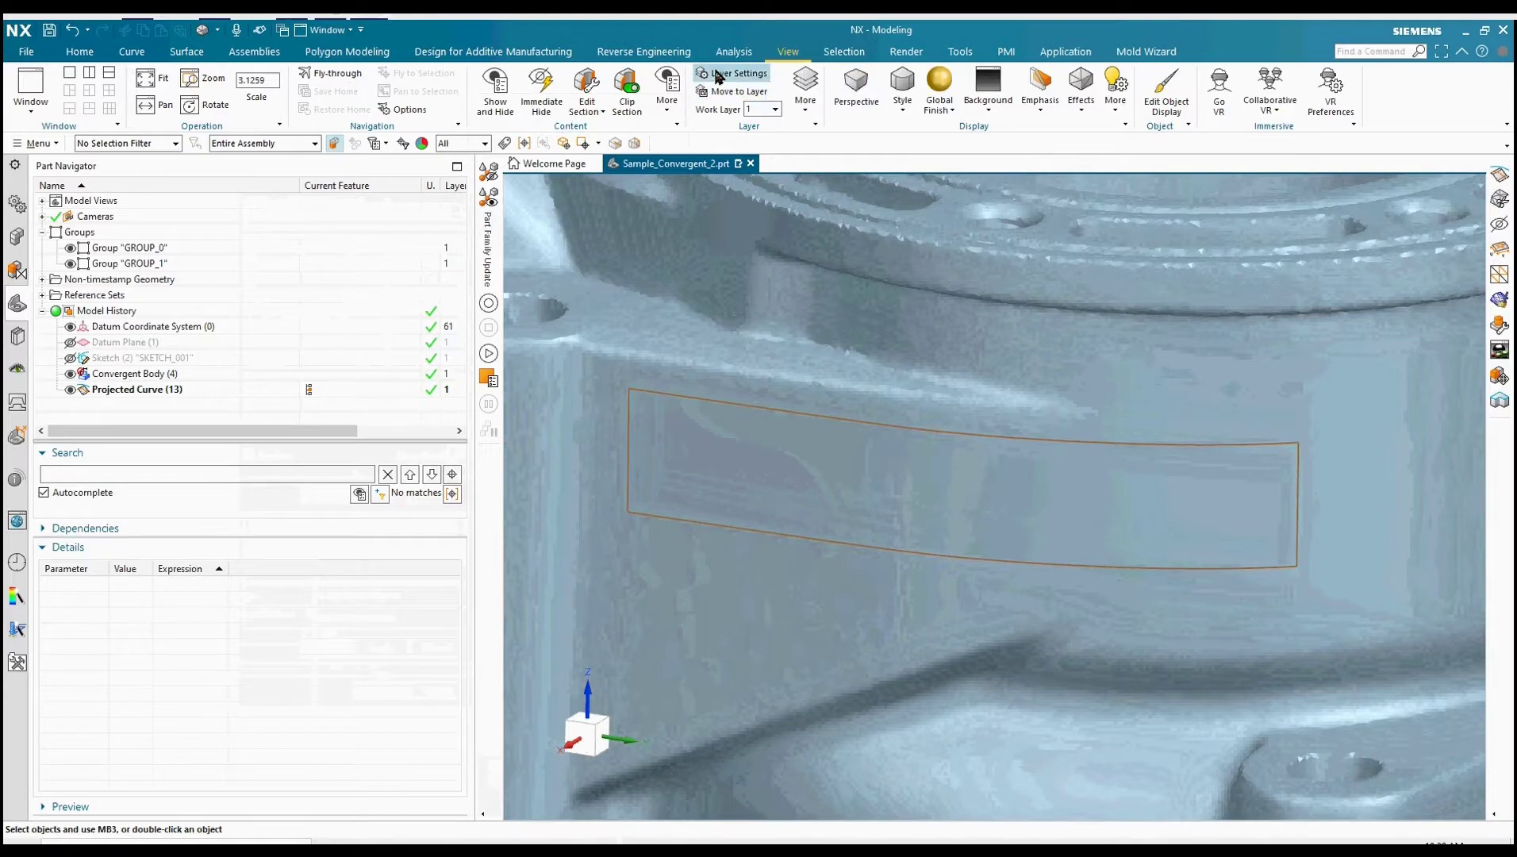
# - Start Rapid Surfacing on the convergent body and enable snapping to facet vertices for the network curve points
pyautogui.click(671, 56)
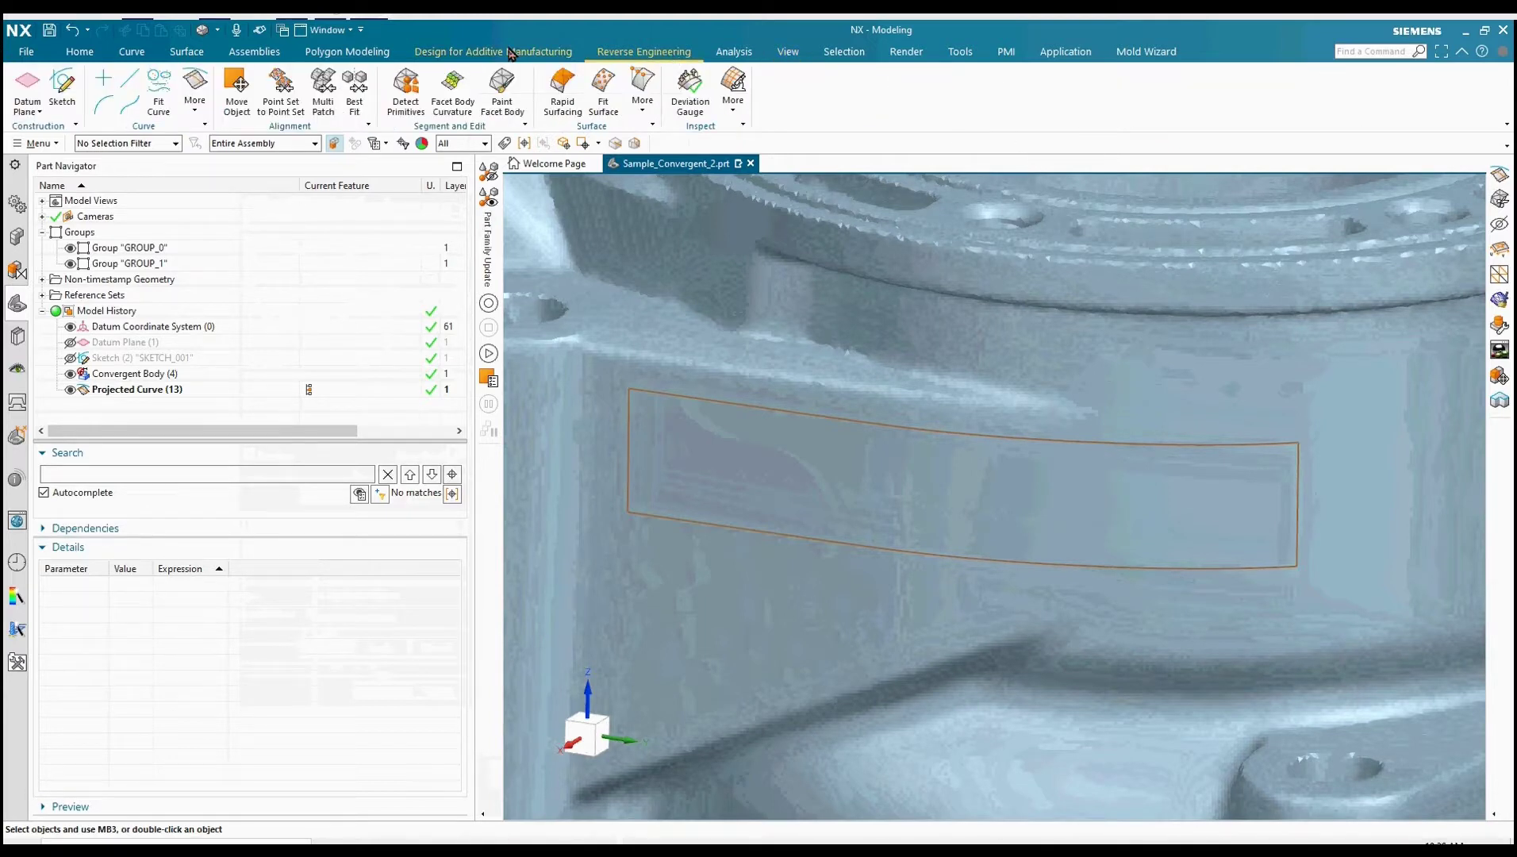
pyautogui.click(351, 53)
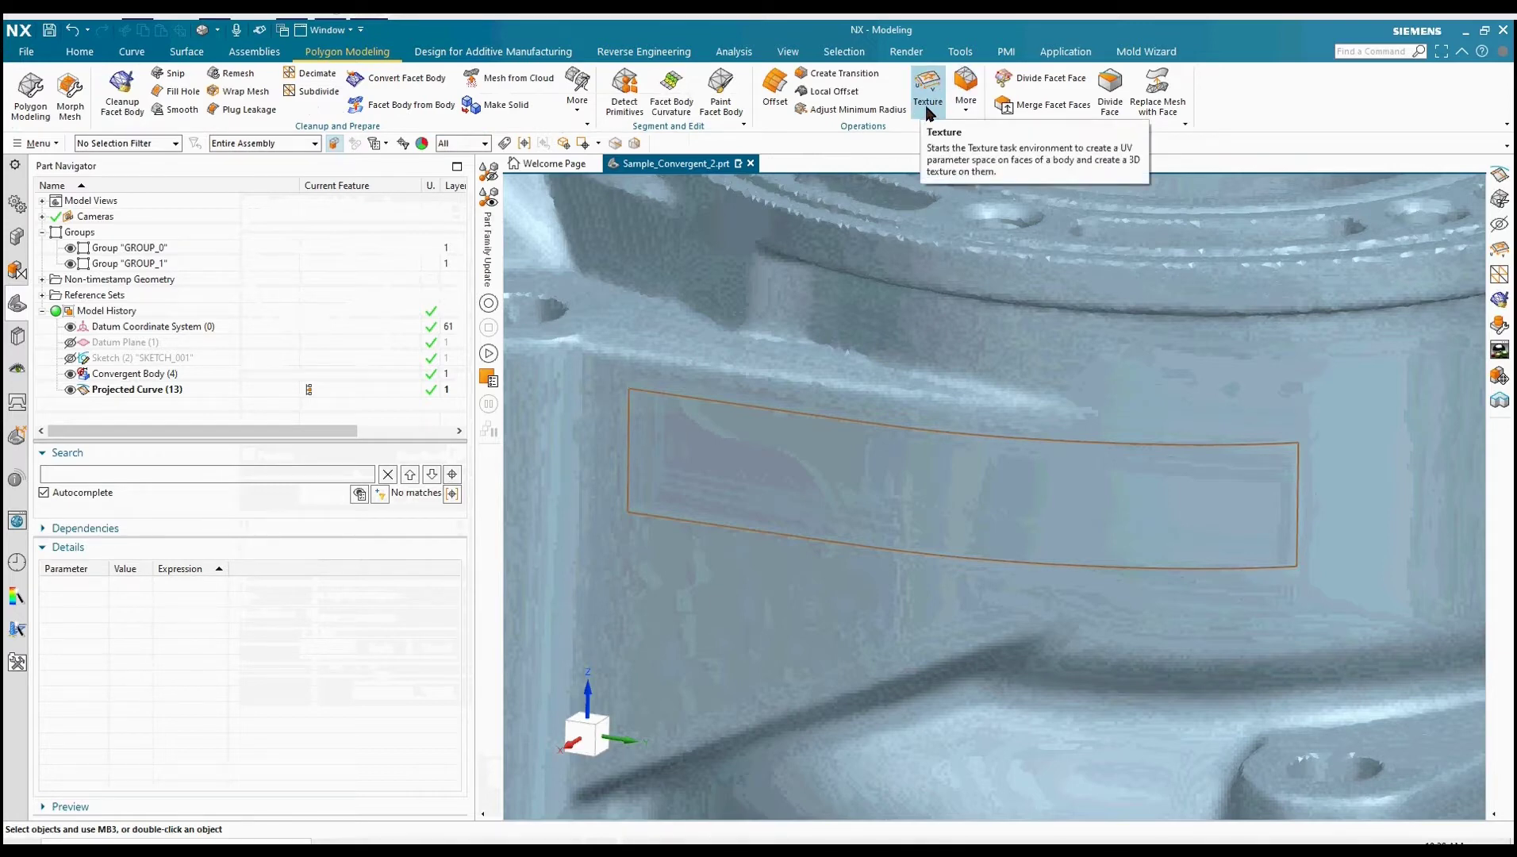
pyautogui.click(656, 54)
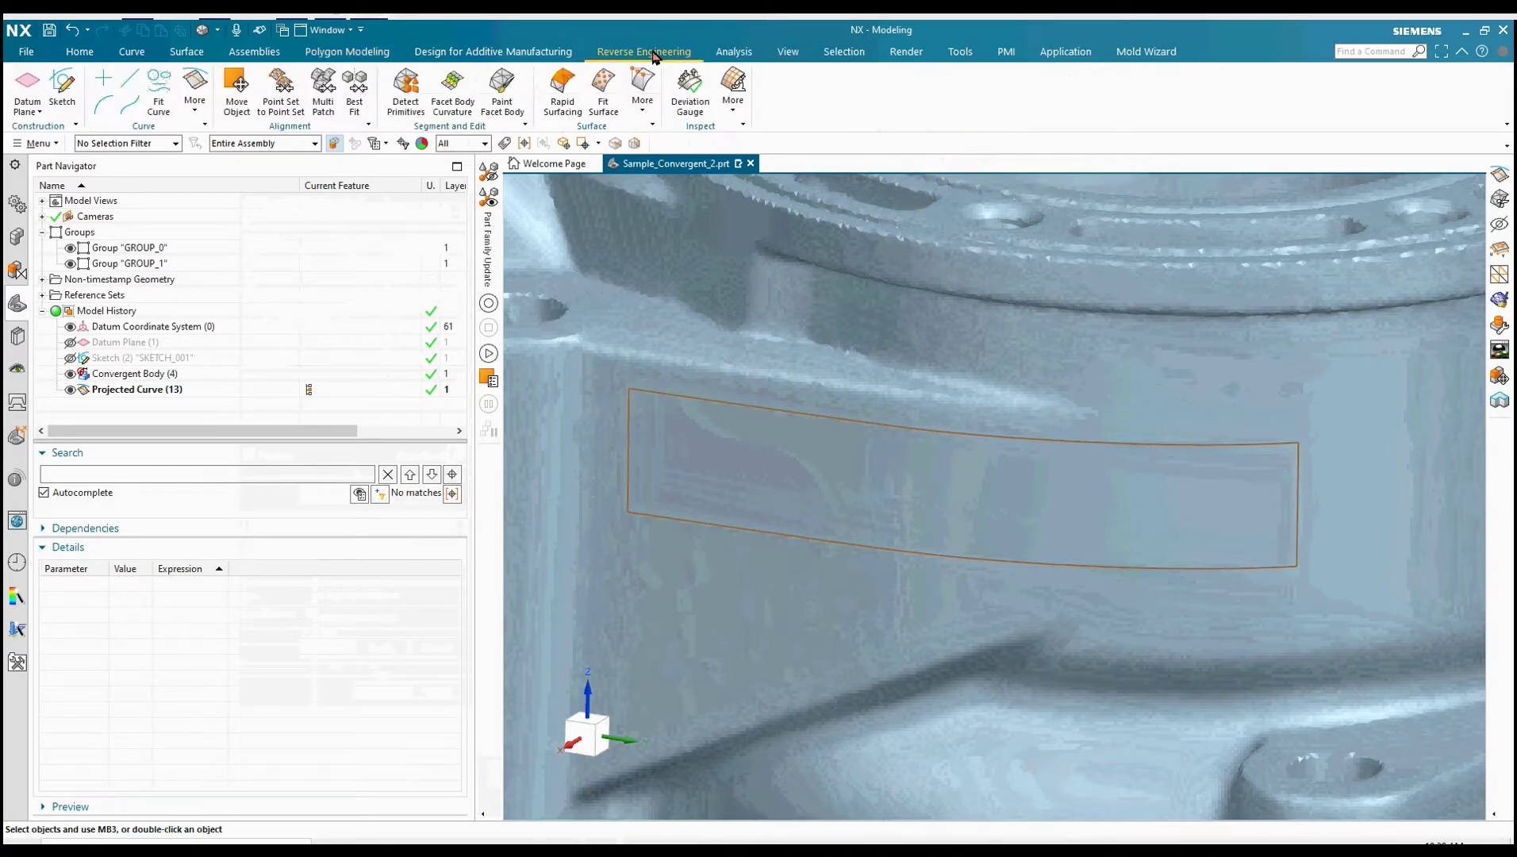
pyautogui.click(571, 98)
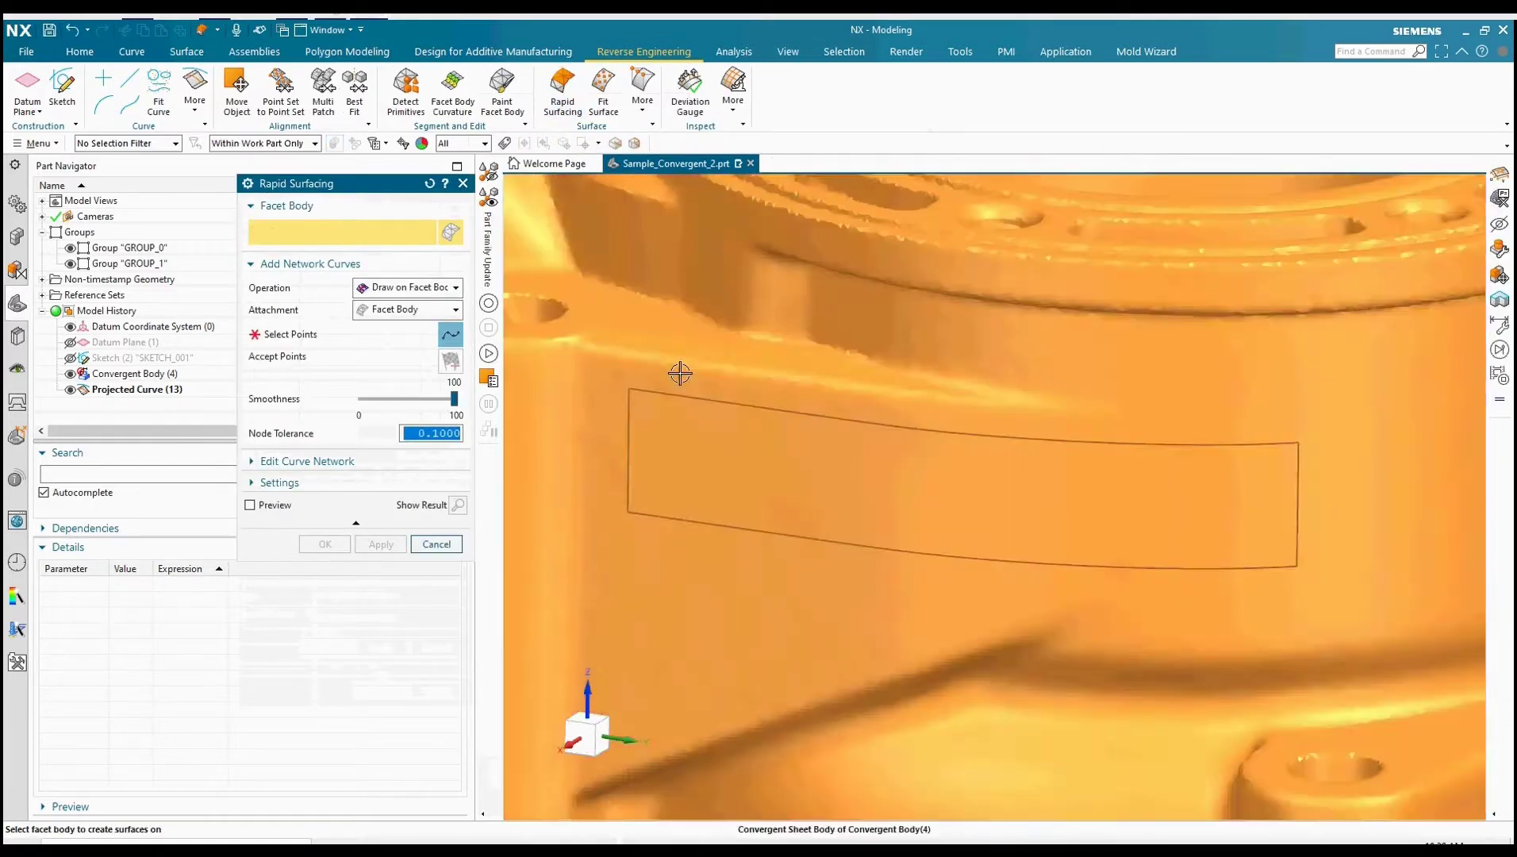
pyautogui.click(681, 372)
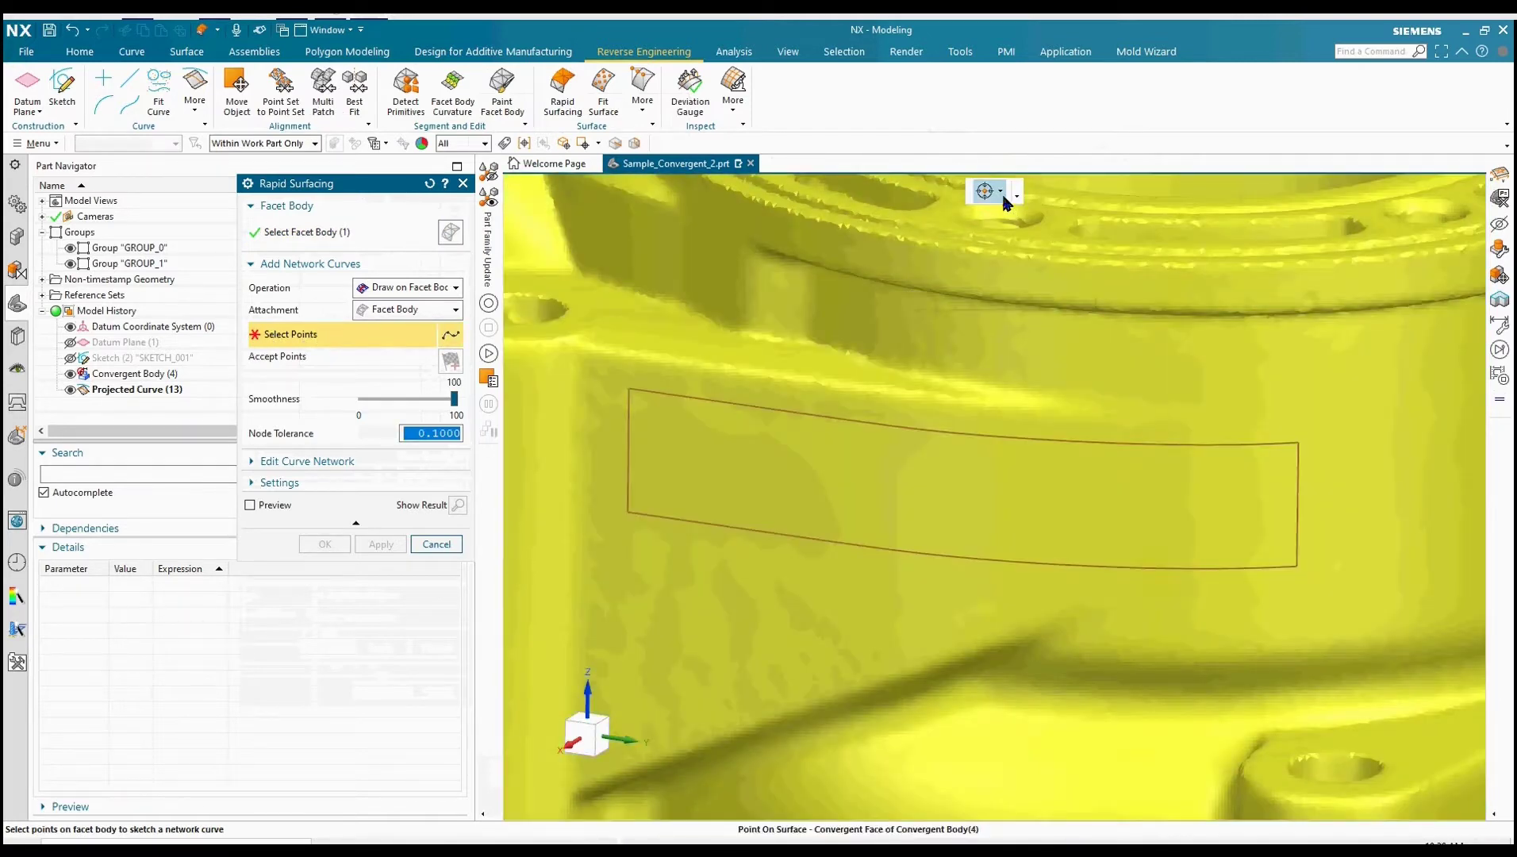
pyautogui.click(1002, 192)
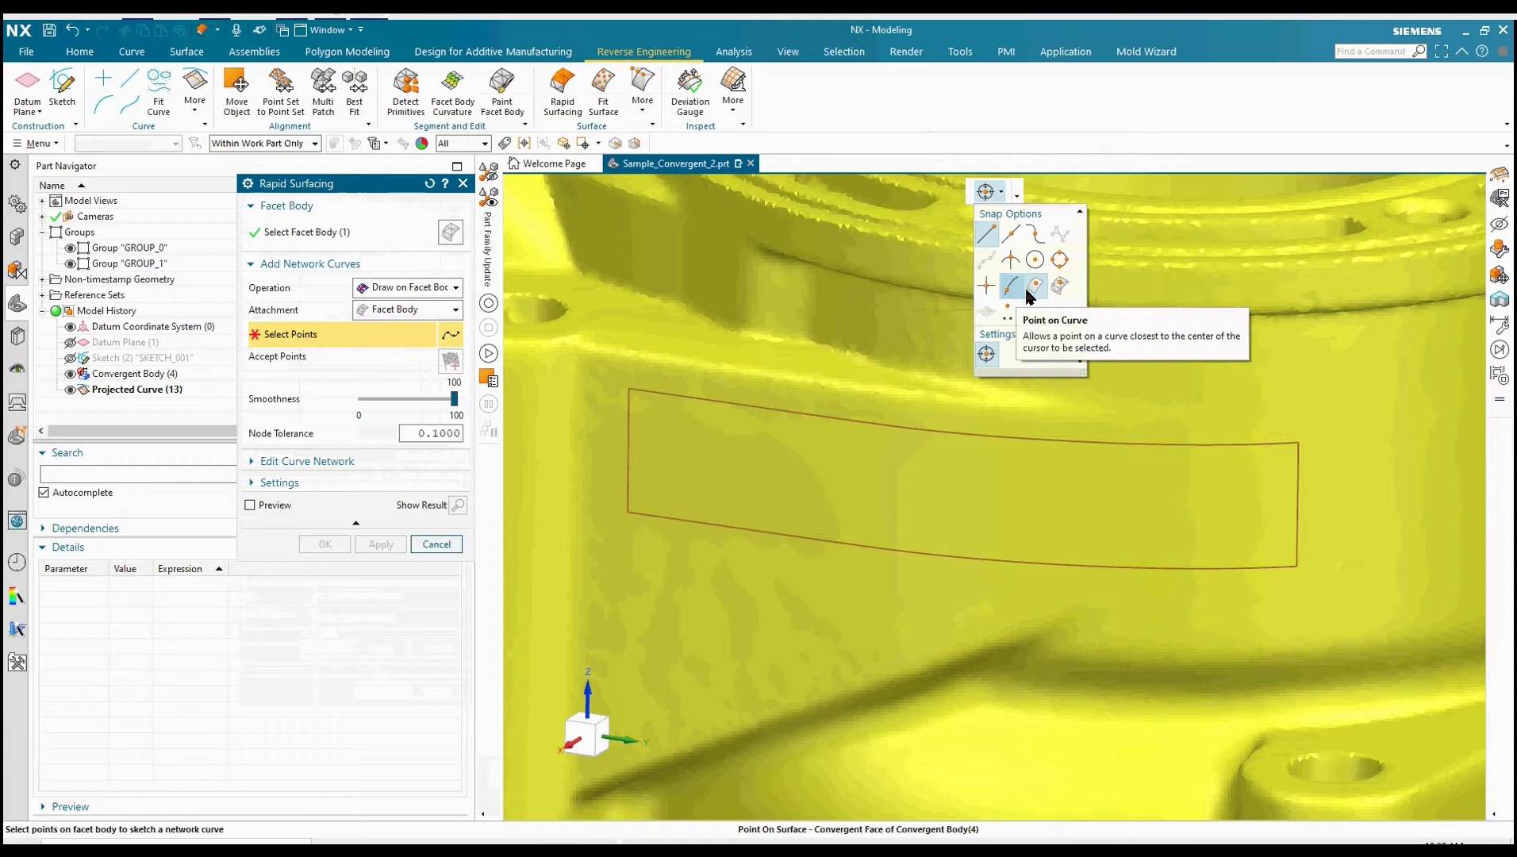
pyautogui.click(1060, 287)
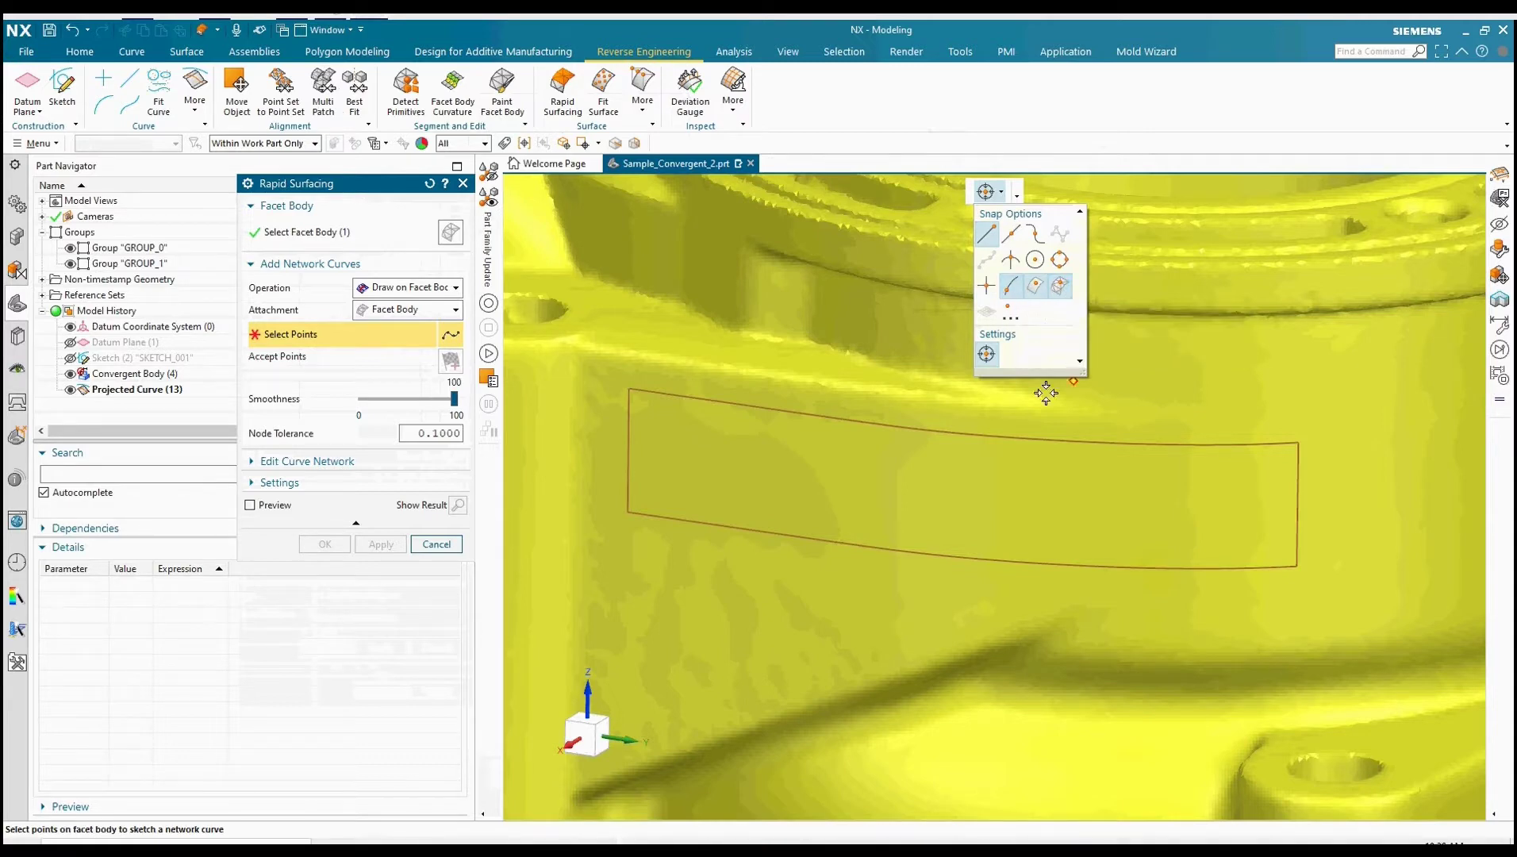
# - Draw a network curve along the projected rectangle's left edge, from its upper to its lower corner
pyautogui.click(630, 388)
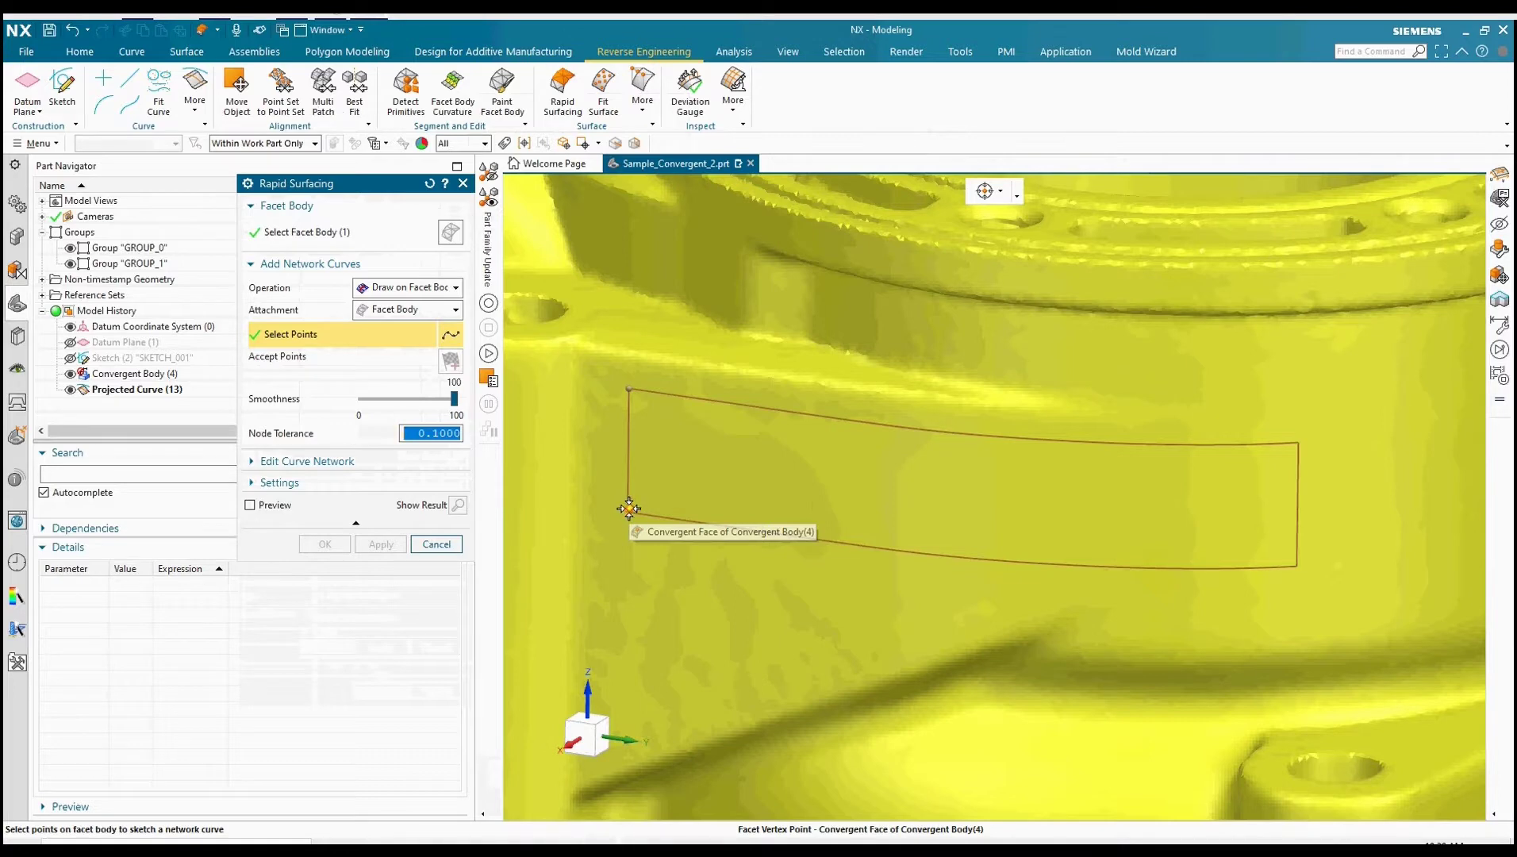
pyautogui.click(629, 510)
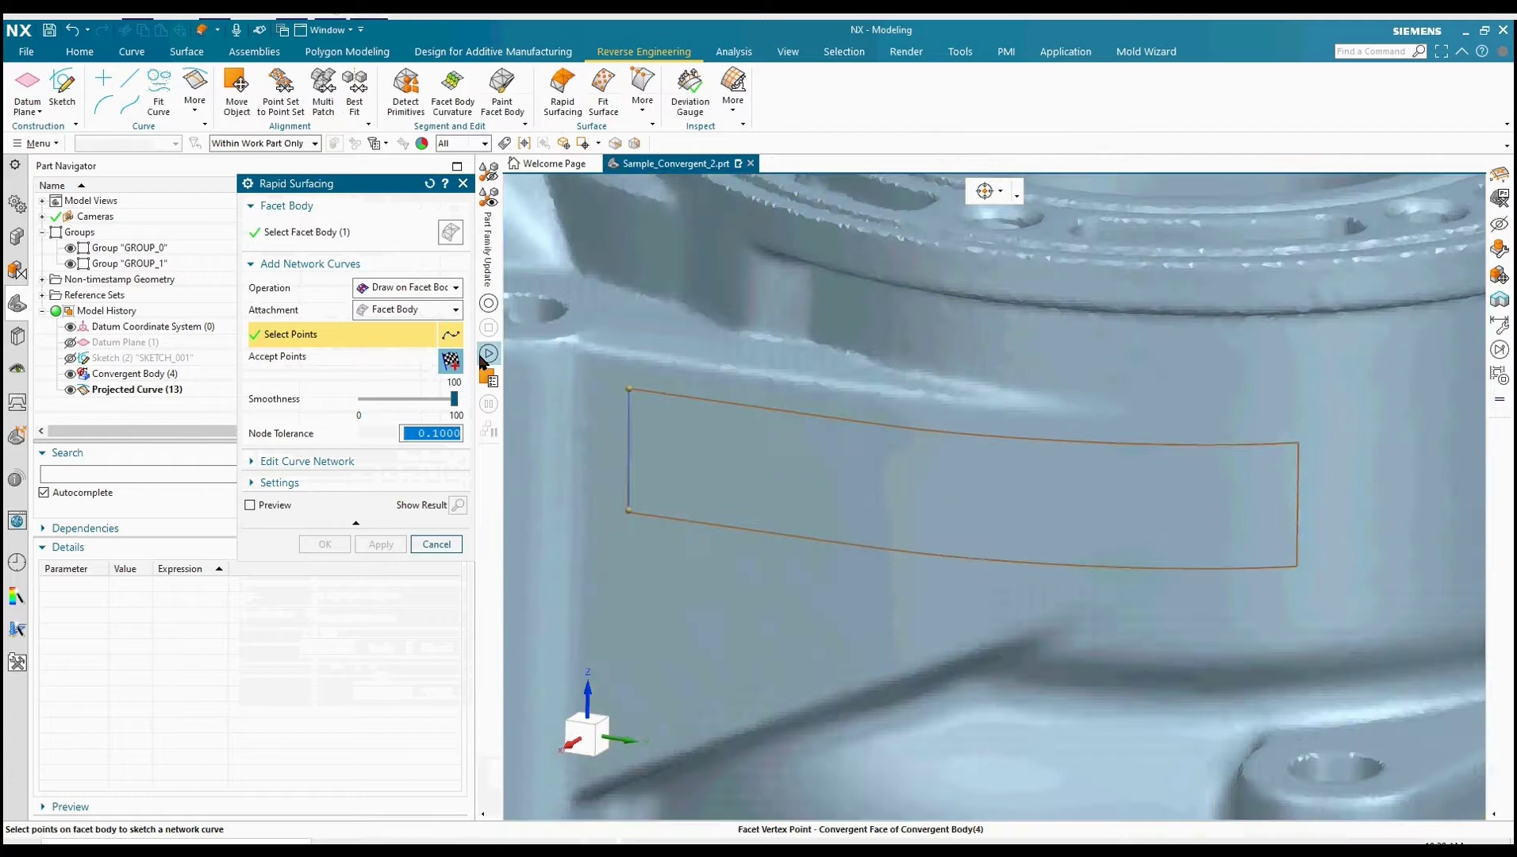
pyautogui.click(451, 361)
# - Place network curve points along the projected rectangle's bottom edge, from the end of the left curve to the lower-right corner
pyautogui.scroll(-1, 643, 559)
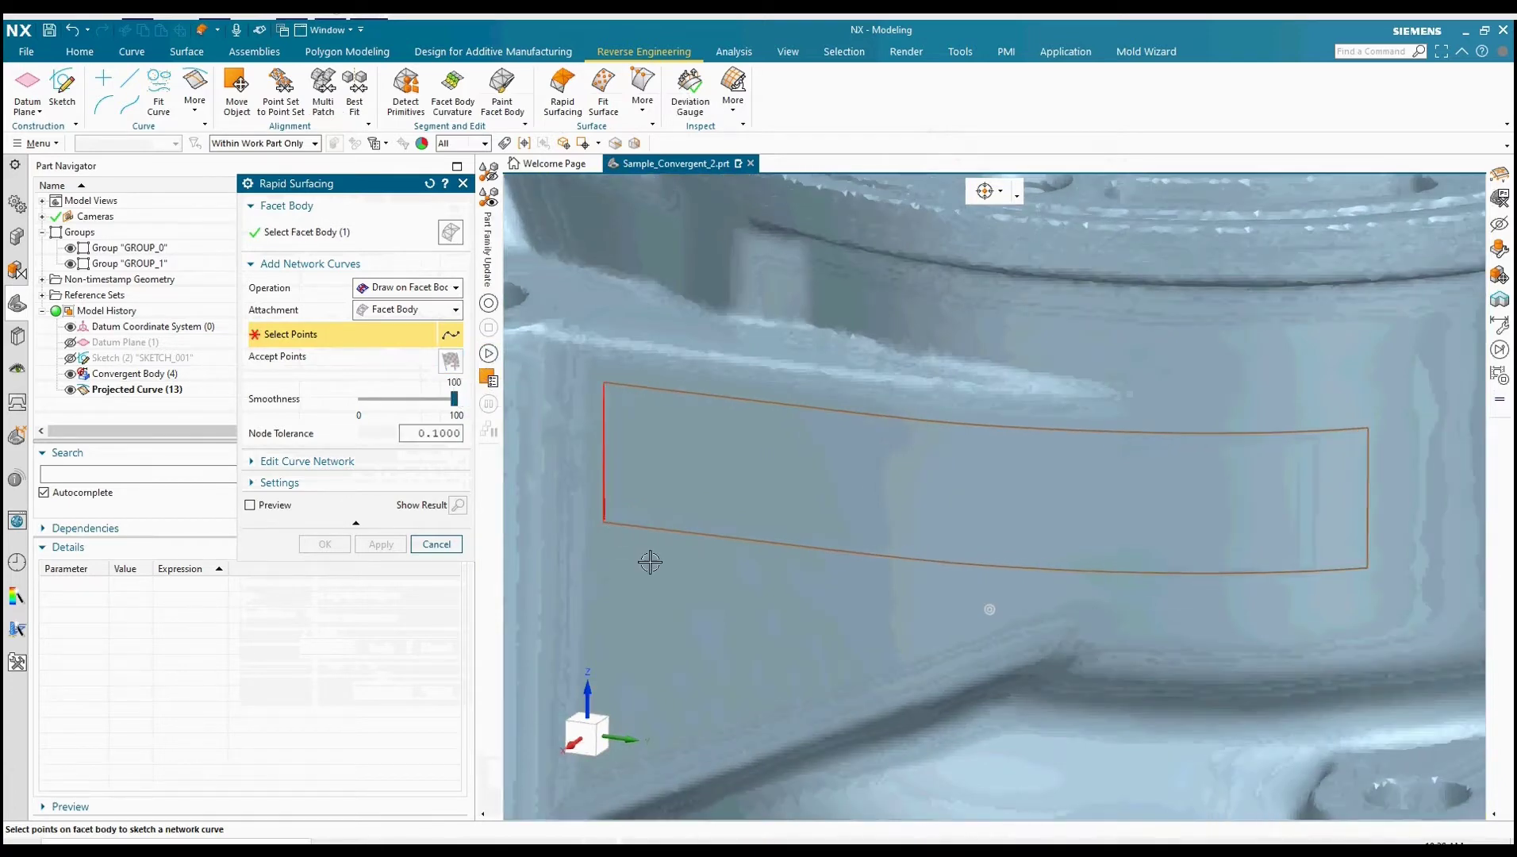
pyautogui.scroll(-5, 650, 559)
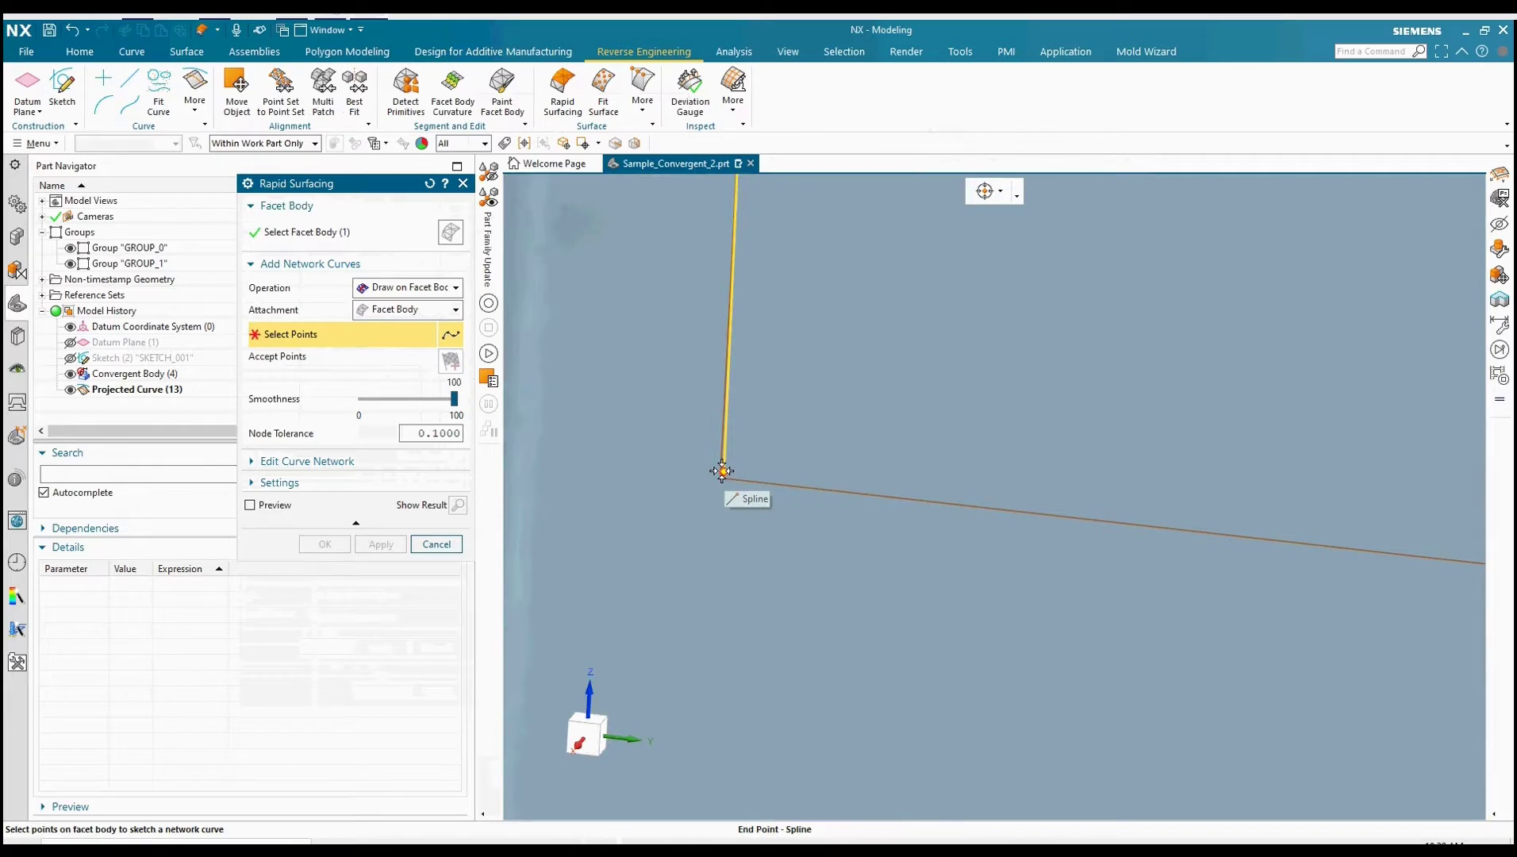
pyautogui.click(721, 472)
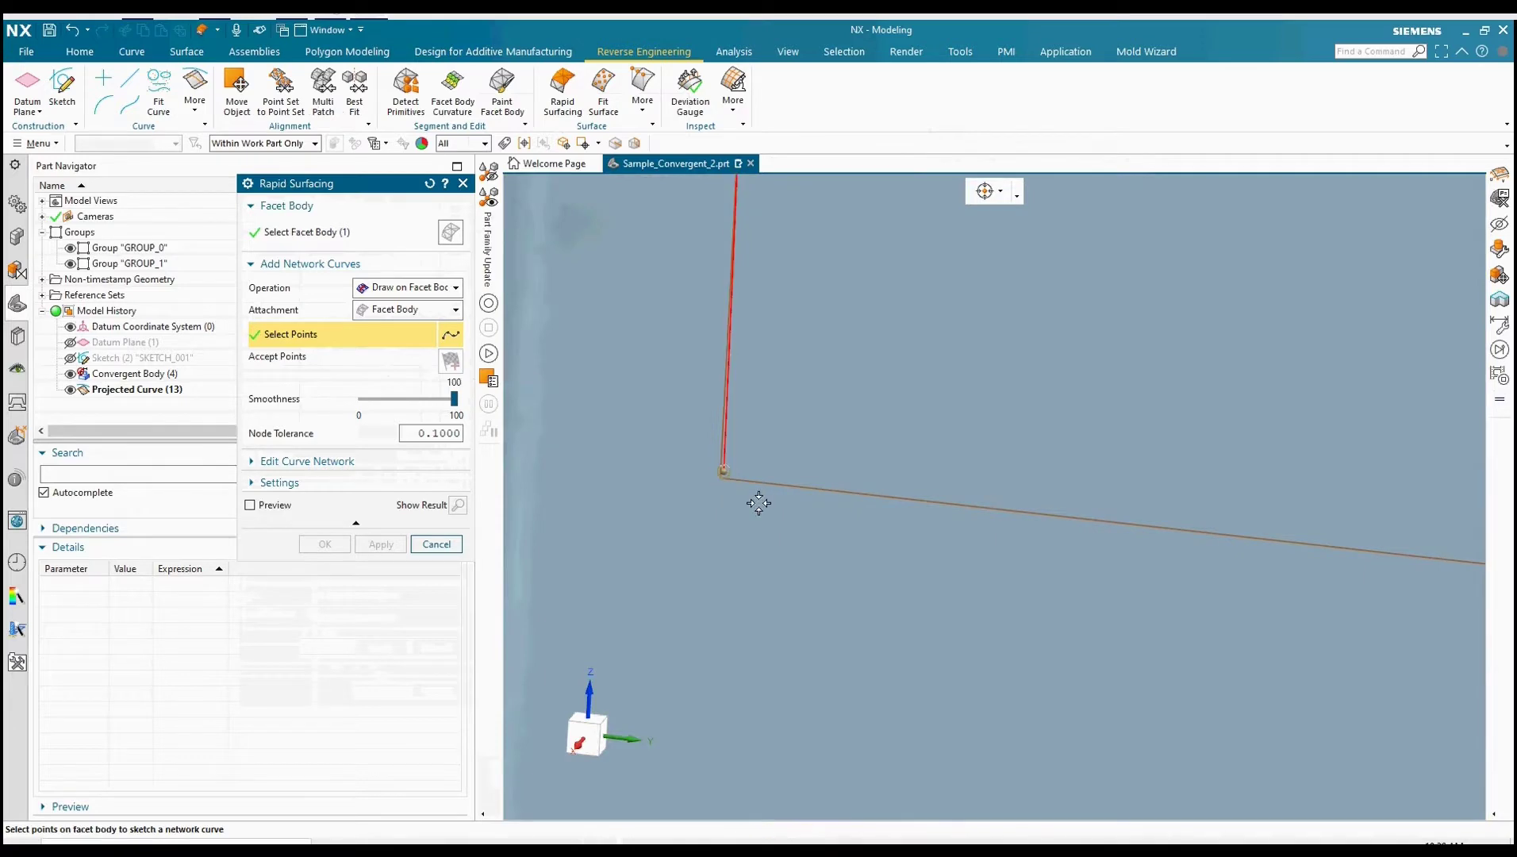
pyautogui.scroll(3, 758, 502)
pyautogui.moveTo(1003, 553); pyautogui.dragTo(900, 532, button='middle')
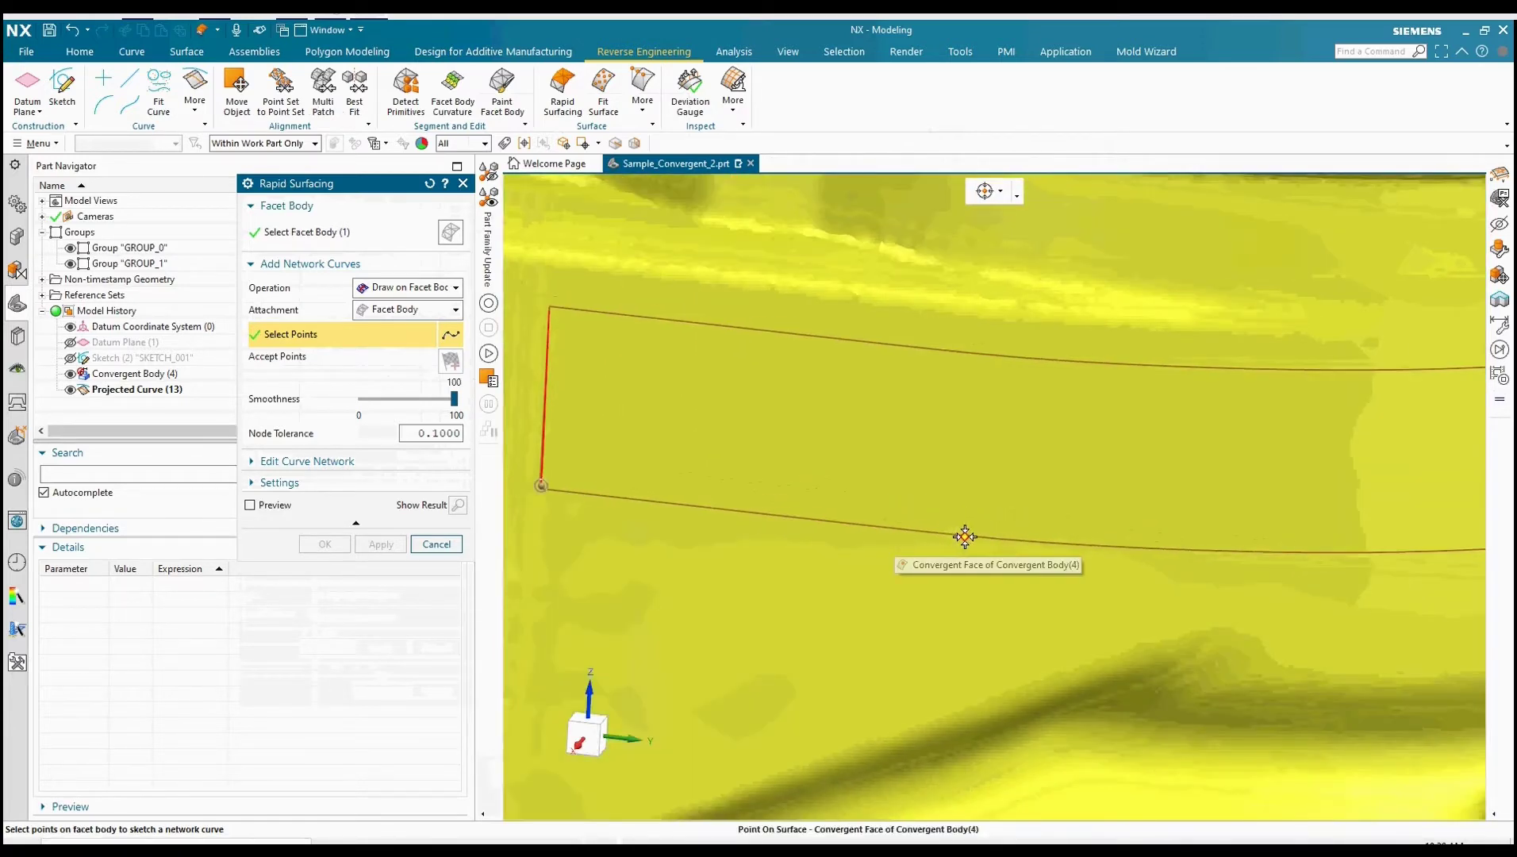
pyautogui.scroll(2, 993, 538)
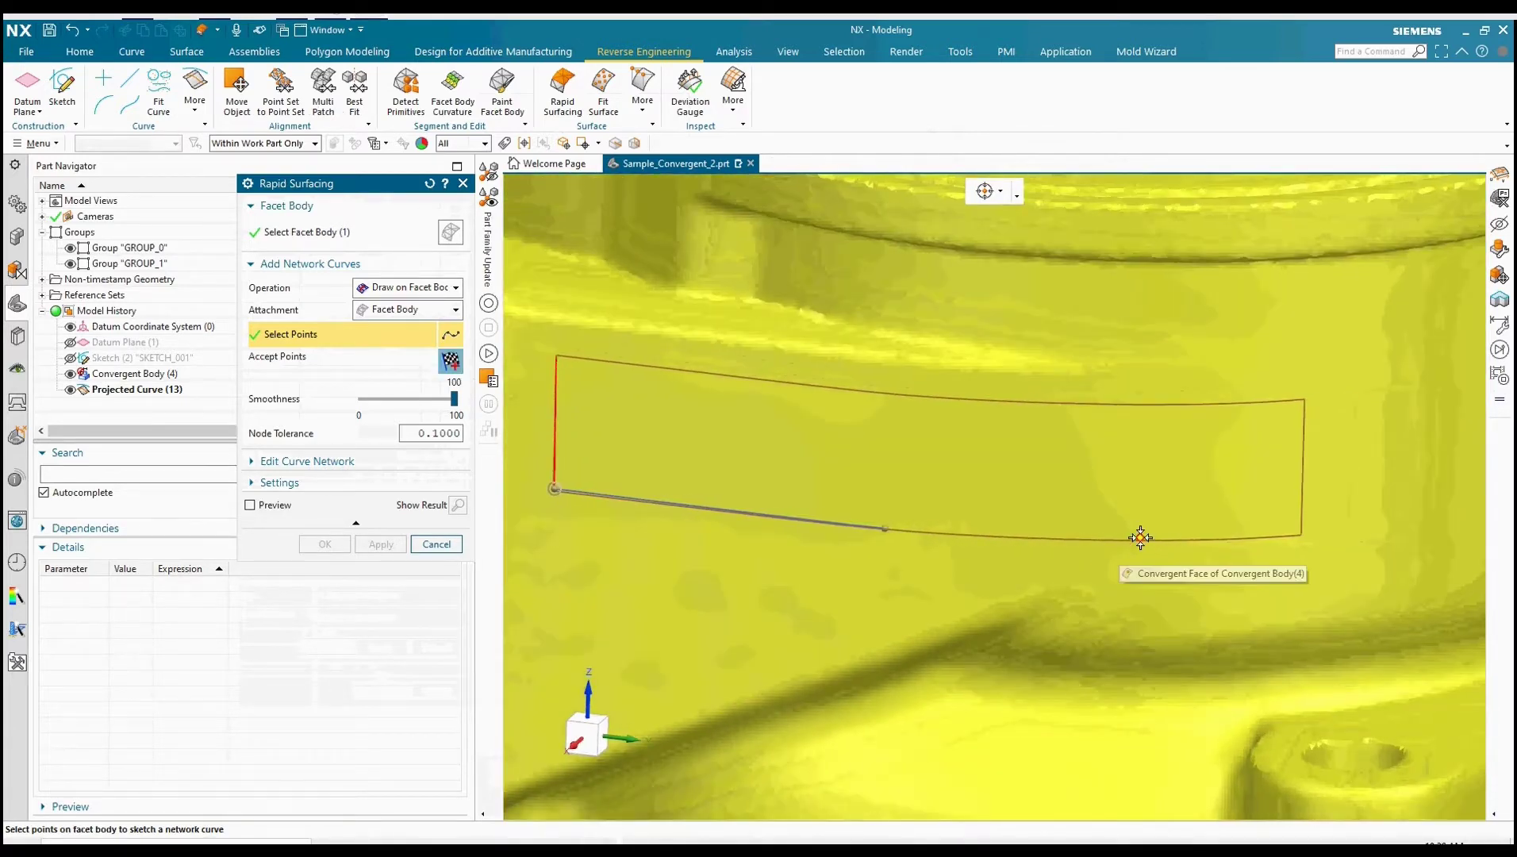
pyautogui.click(1143, 536)
pyautogui.moveTo(1302, 567); pyautogui.dragTo(1240, 562, button='middle')
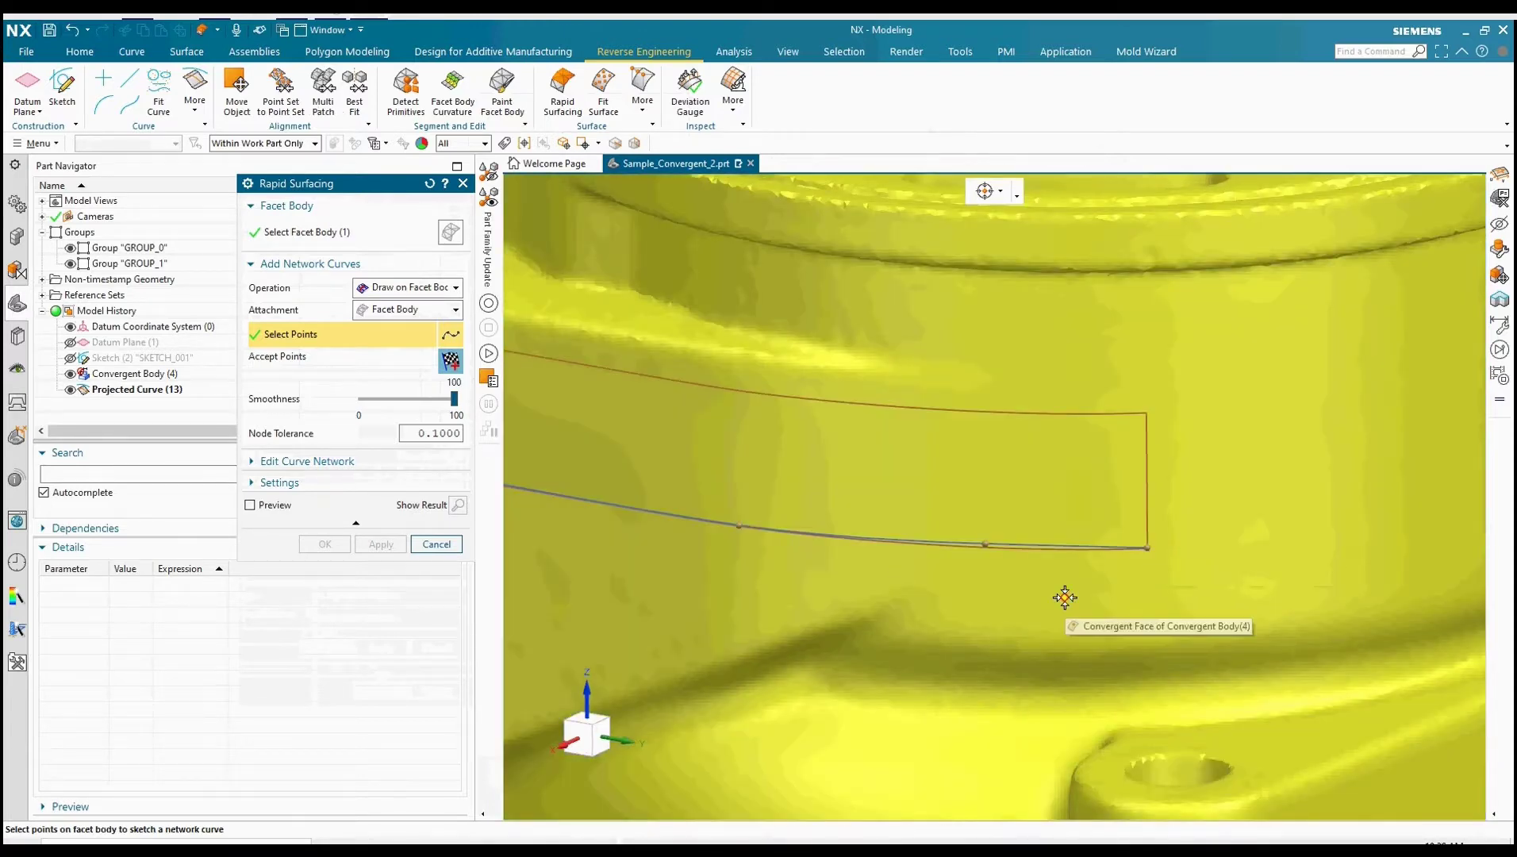
# - Adjust the second intermediate point to lie on the projected bottom edge, and accept the points as a network curve
pyautogui.scroll(-4, 1064, 584)
pyautogui.click(1076, 547)
pyautogui.scroll(2, 1076, 529)
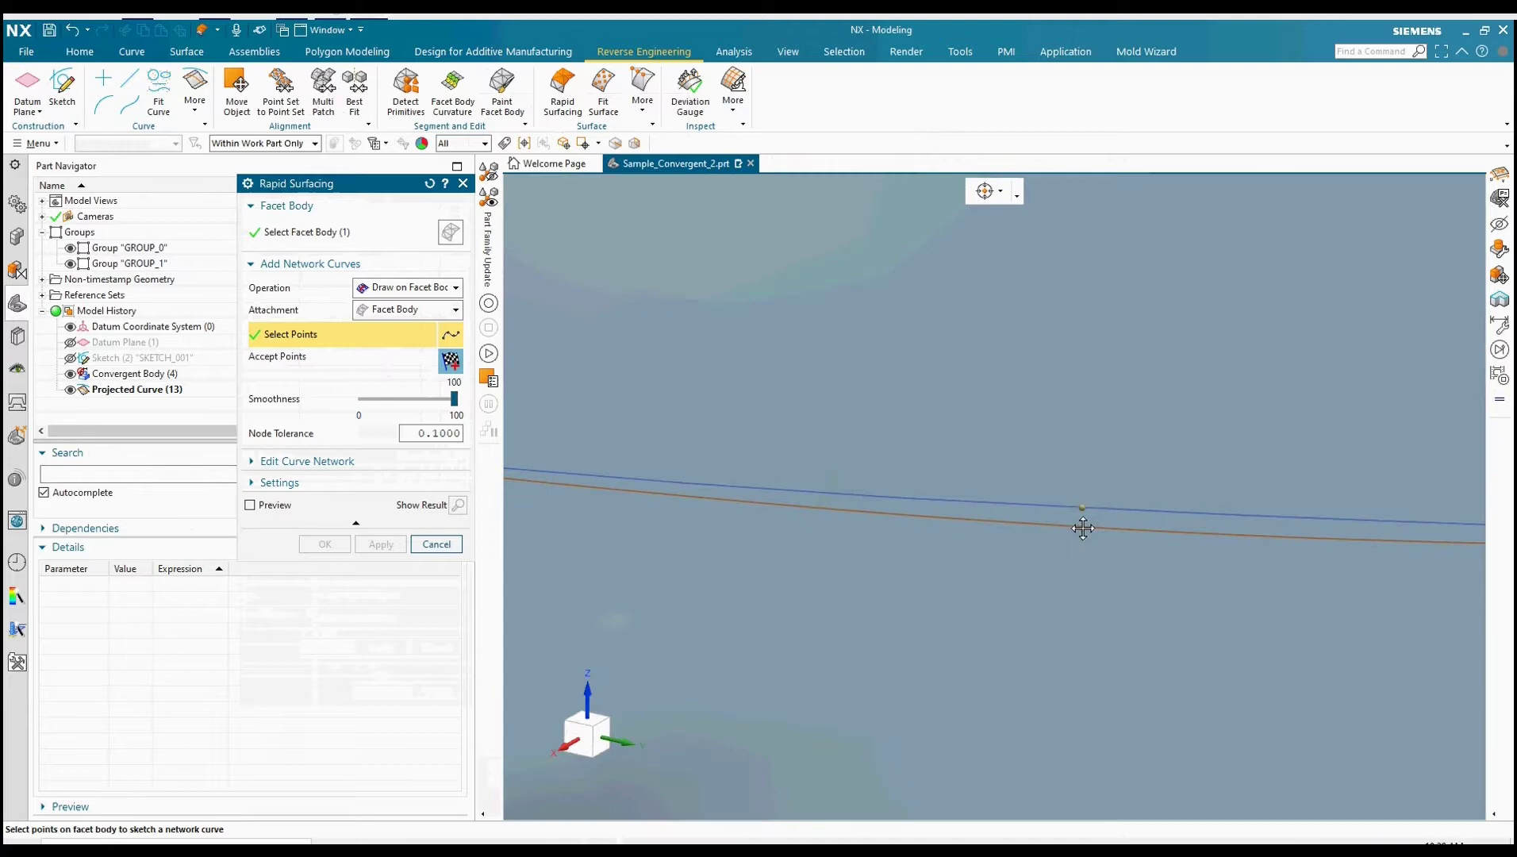
pyautogui.scroll(5, 1216, 667)
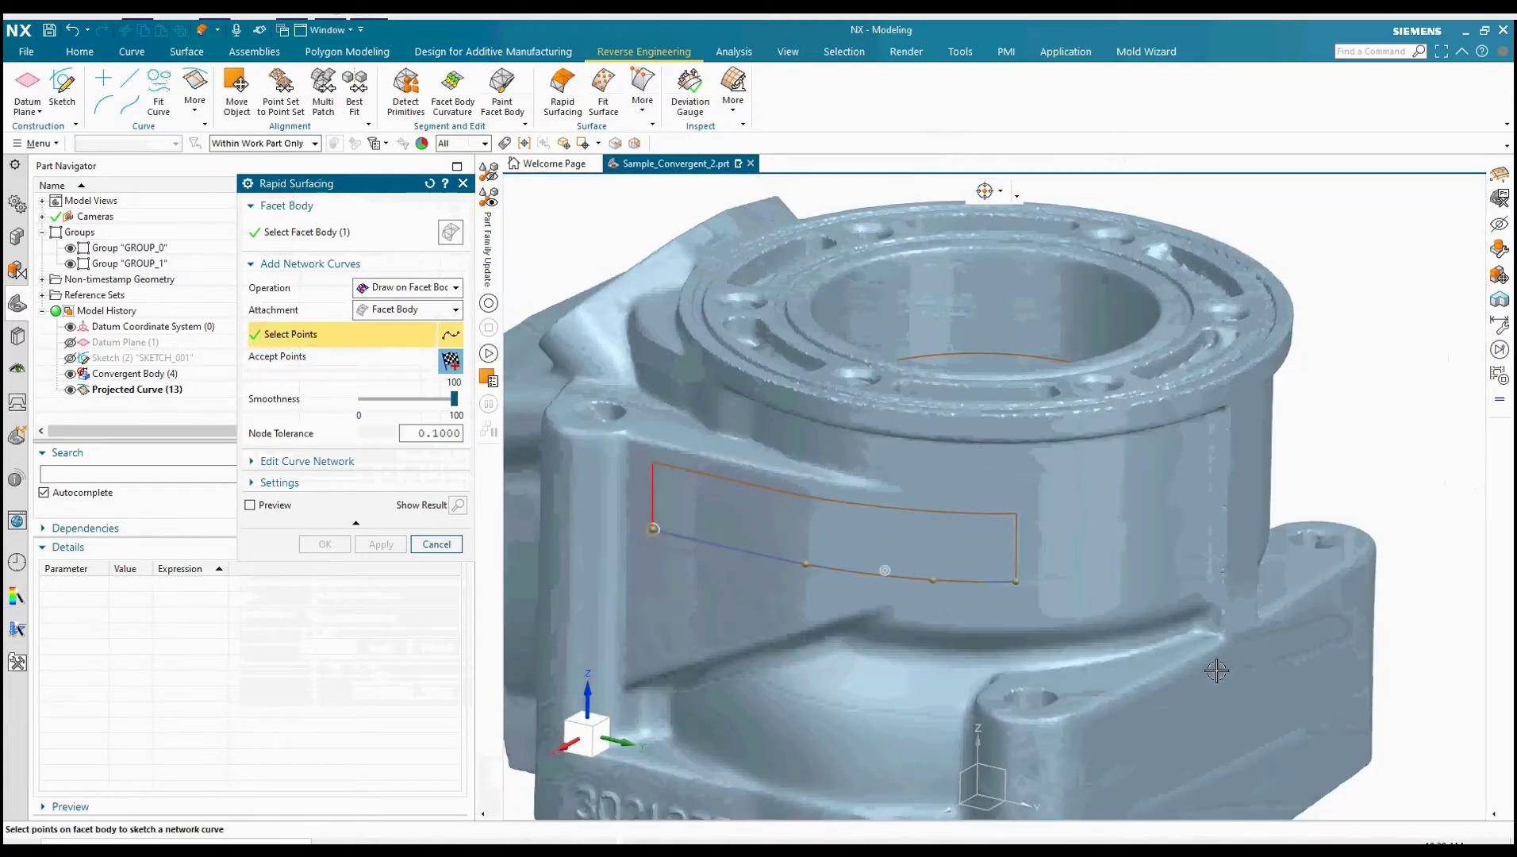
pyautogui.click(453, 360)
# - Draw a network curve along the projected rectangle's right edge, from its lower to its upper corner, and accept it
pyautogui.scroll(-5, 941, 569)
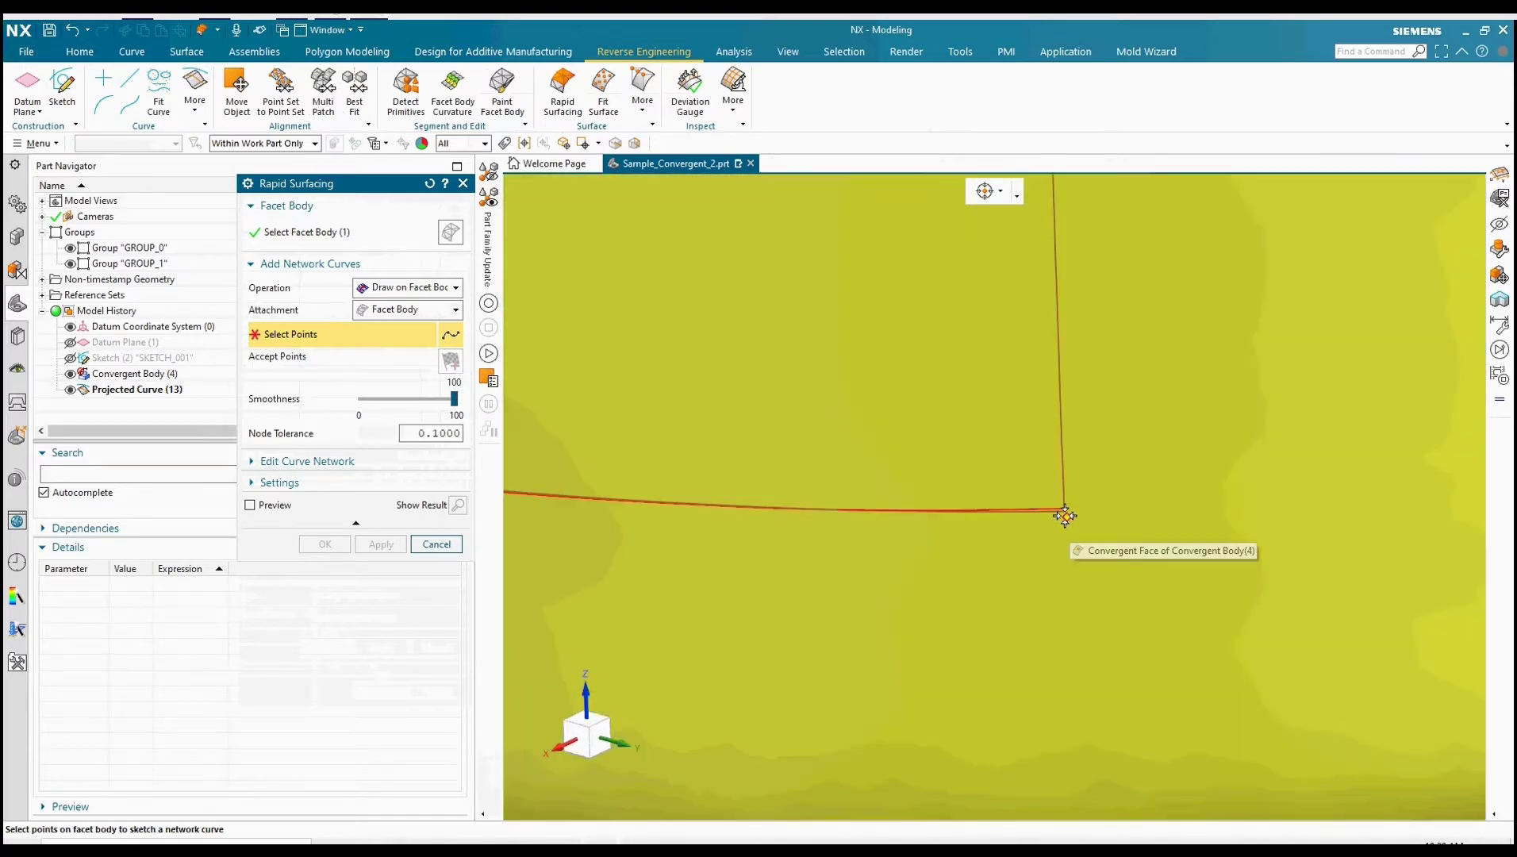
pyautogui.click(1065, 516)
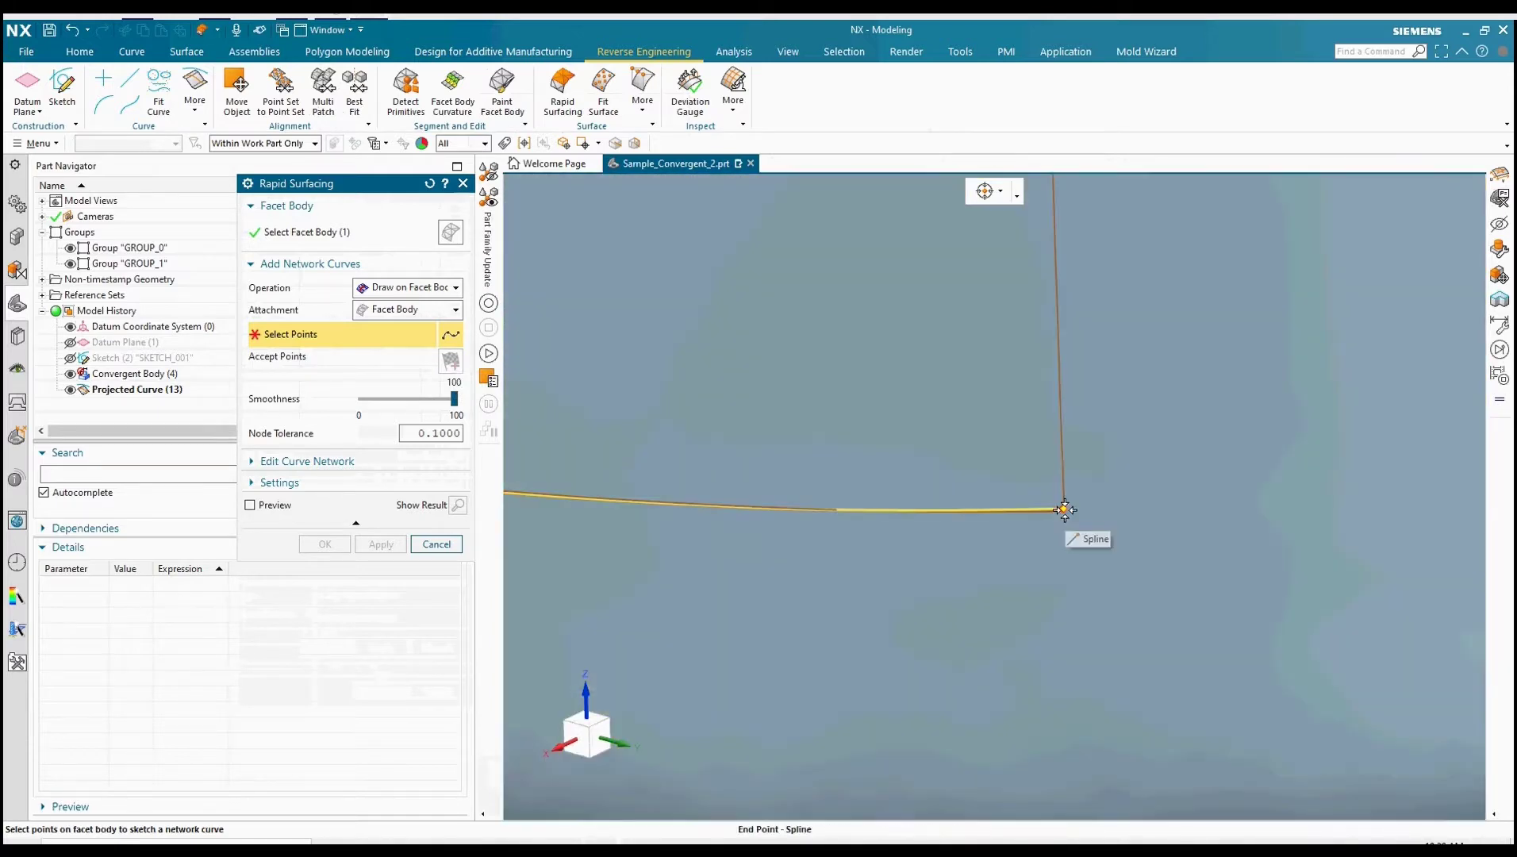
pyautogui.scroll(2, 1094, 542)
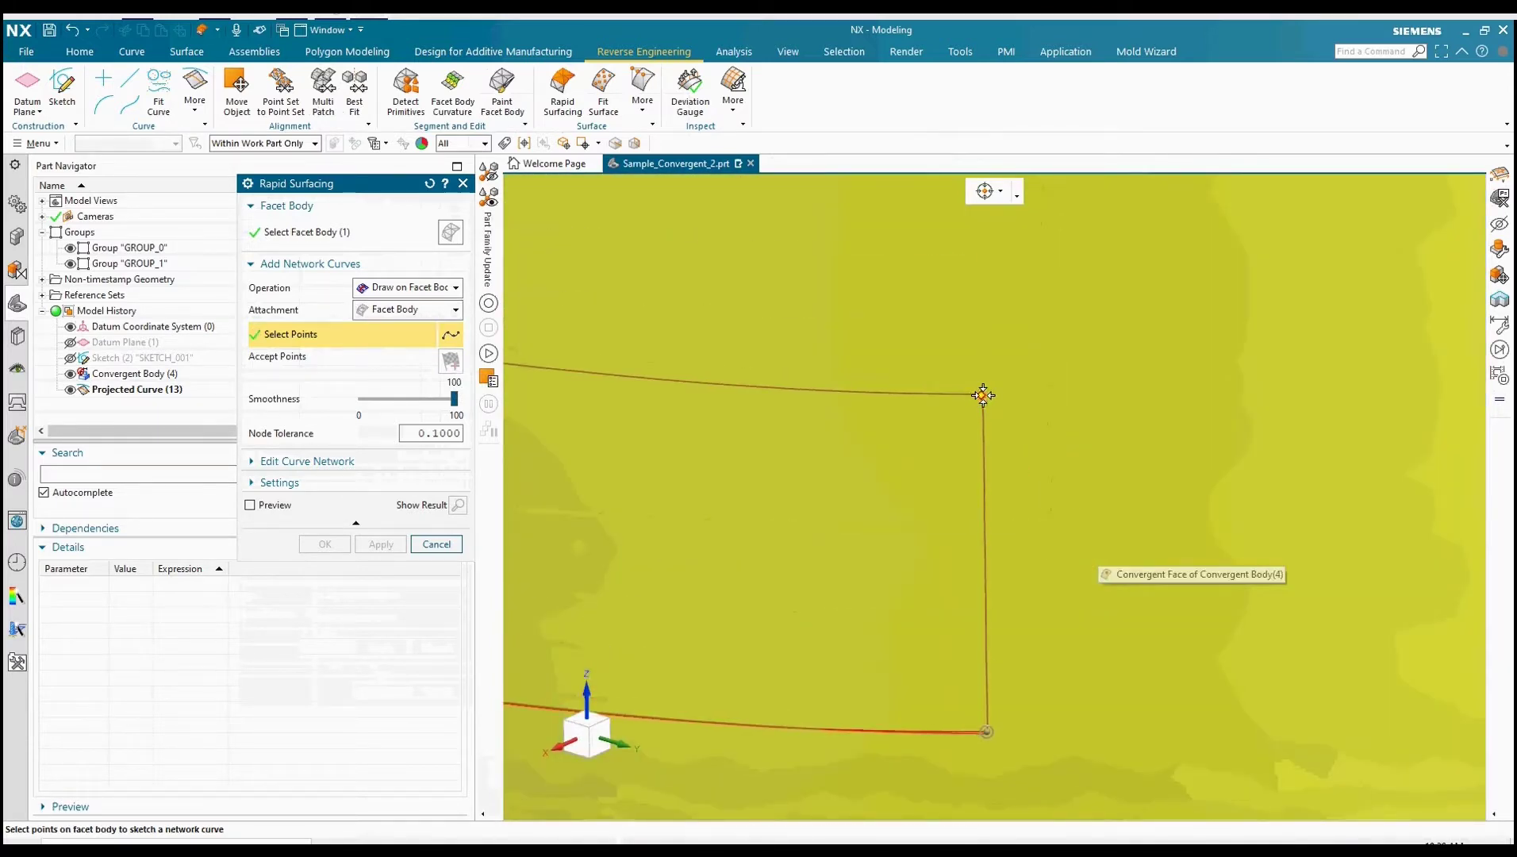
pyautogui.click(984, 394)
pyautogui.click(451, 361)
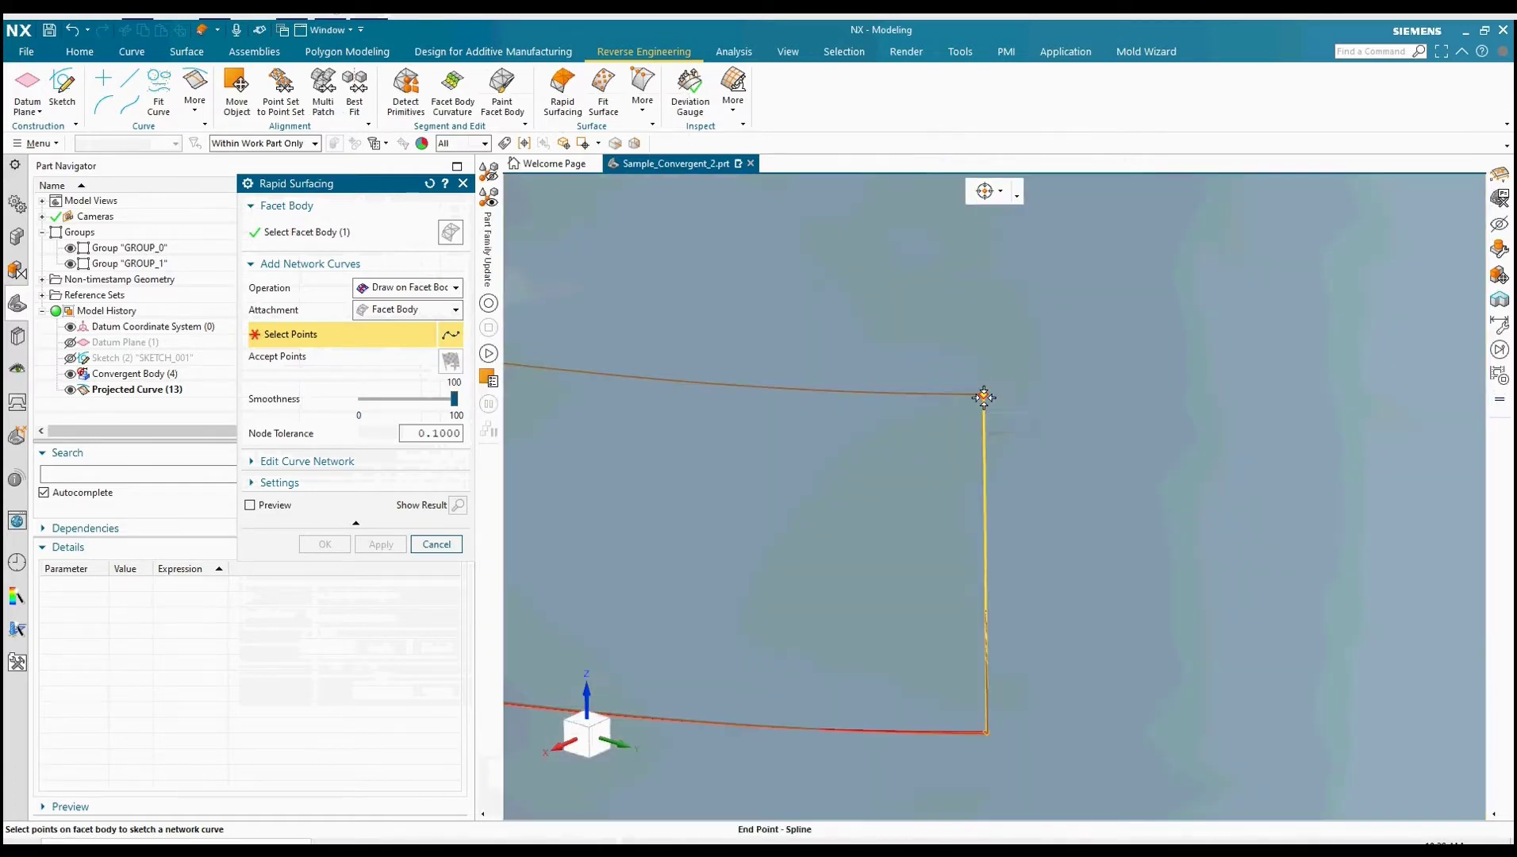
# - Draw the closing network curve along the projected top edge, from the upper-right to the upper-left corner, and create the surface patch with preview enabled
pyautogui.click(984, 396)
pyautogui.scroll(-3, 988, 459)
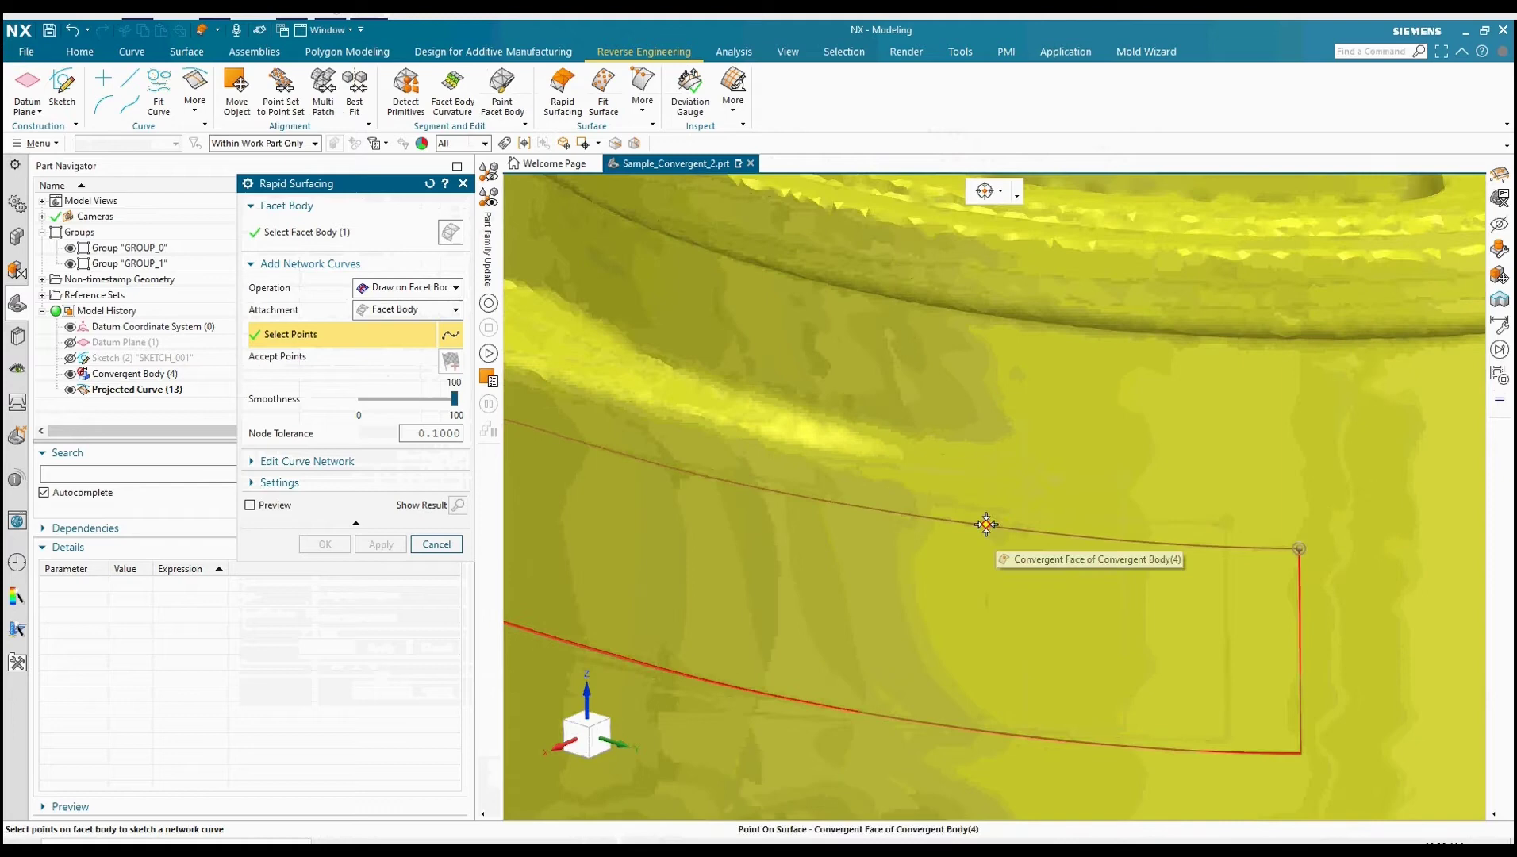
pyautogui.moveTo(986, 525); pyautogui.dragTo(948, 532, button='middle')
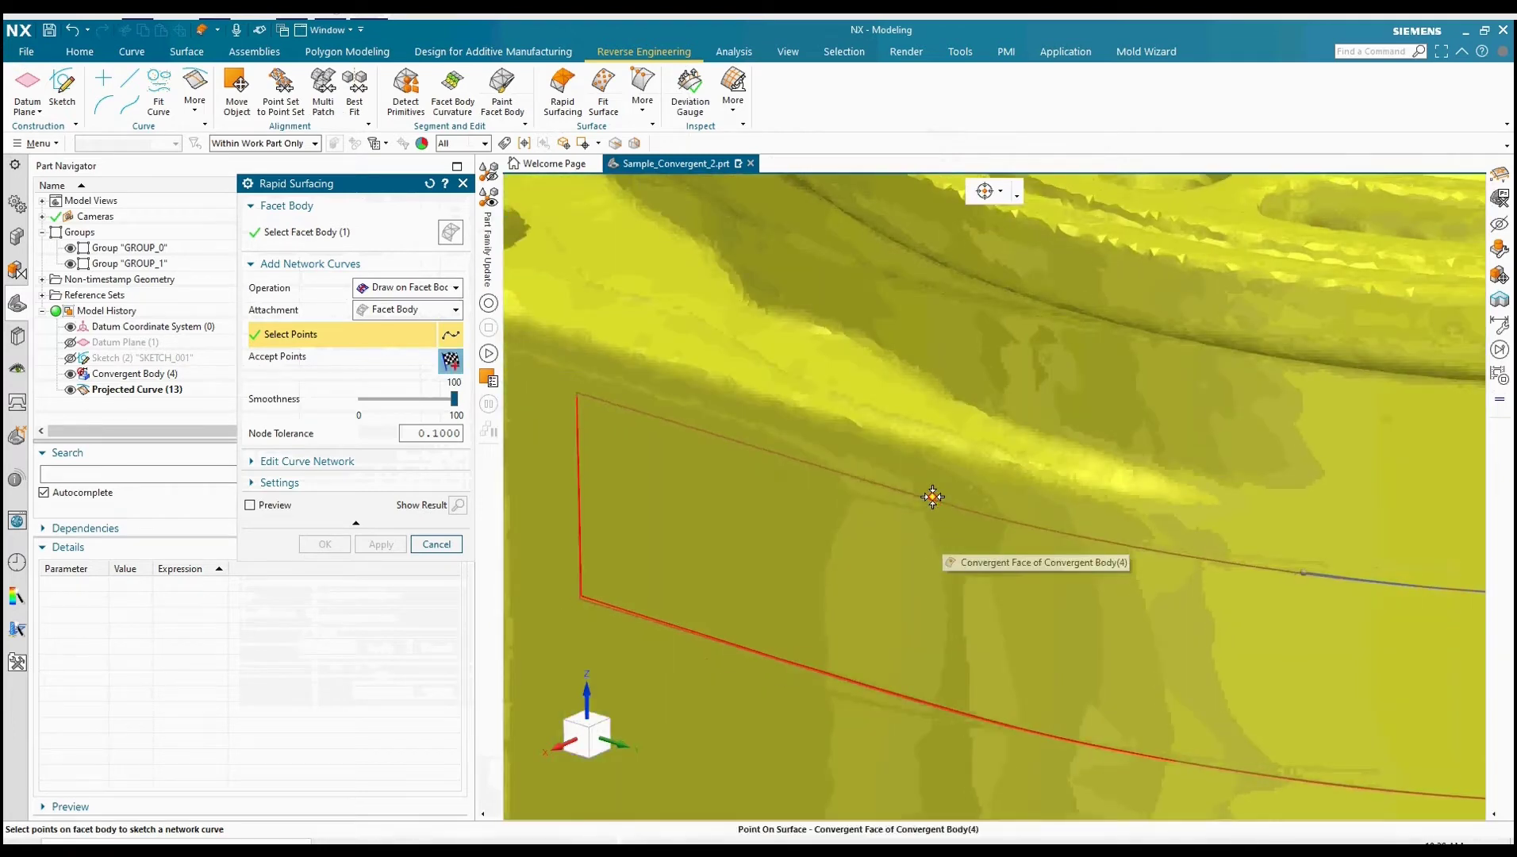
pyautogui.moveTo(830, 508); pyautogui.dragTo(1060, 565, button='middle')
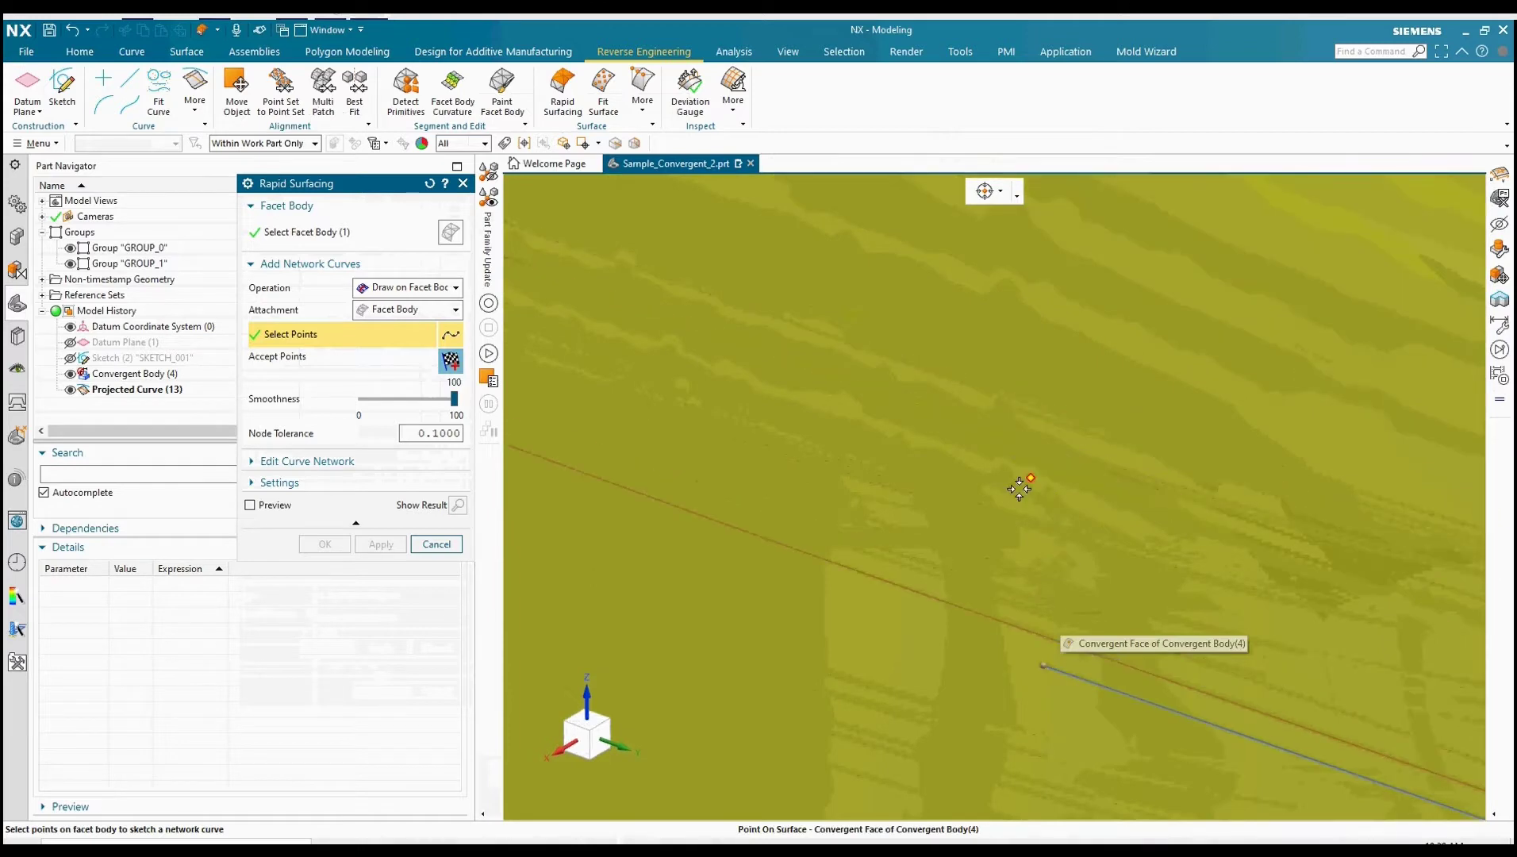
pyautogui.moveTo(1033, 638)
pyautogui.mouseDown(button='middle')
pyautogui.moveTo(1043, 654)
pyautogui.moveTo(1018, 624)
pyautogui.moveTo(951, 610)
pyautogui.moveTo(919, 565)
pyautogui.mouseUp(button='middle')
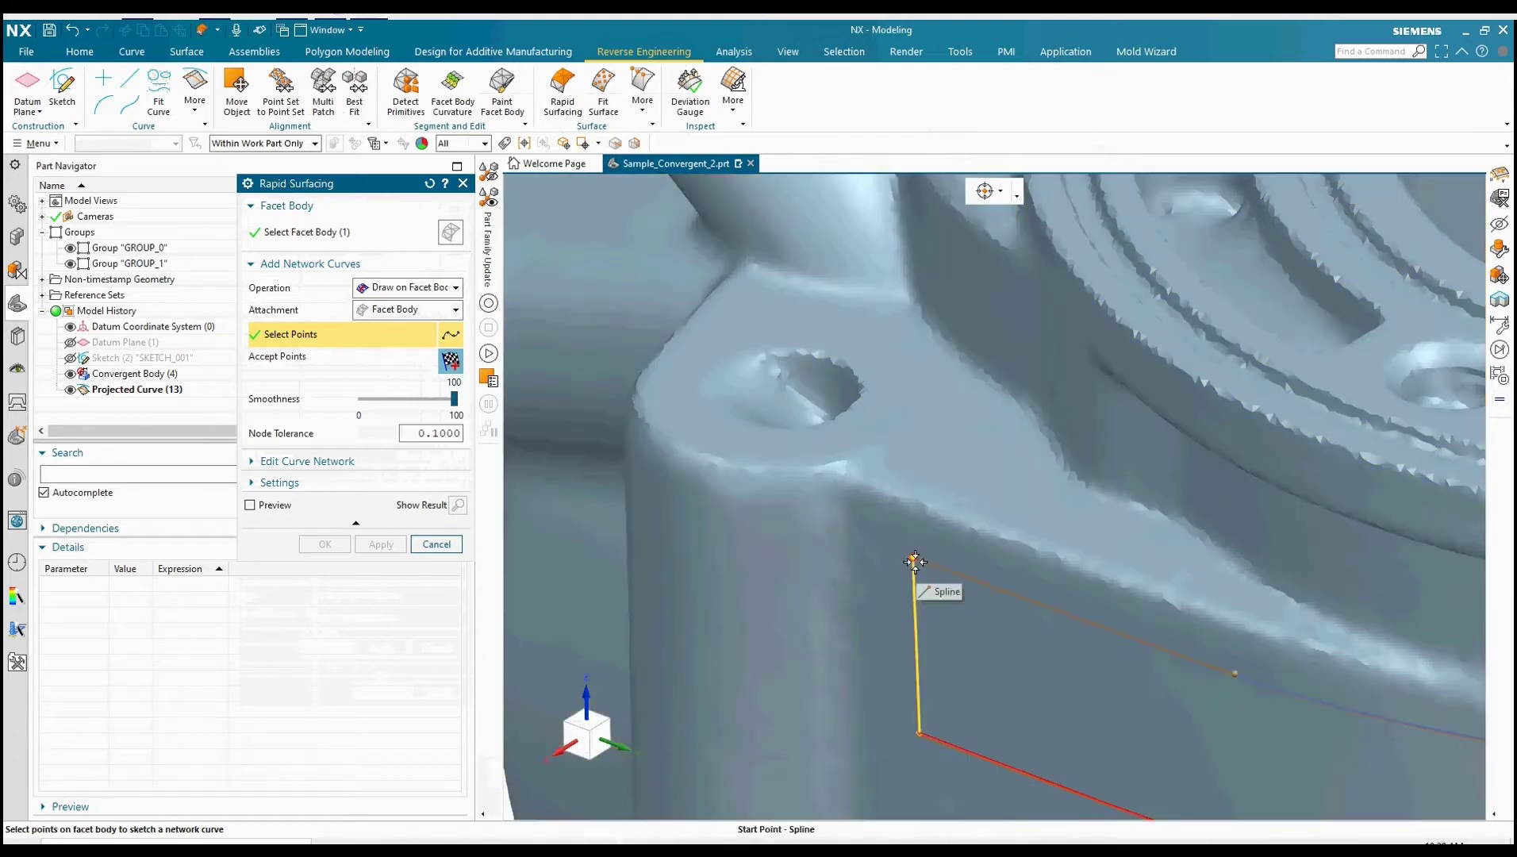
pyautogui.click(915, 562)
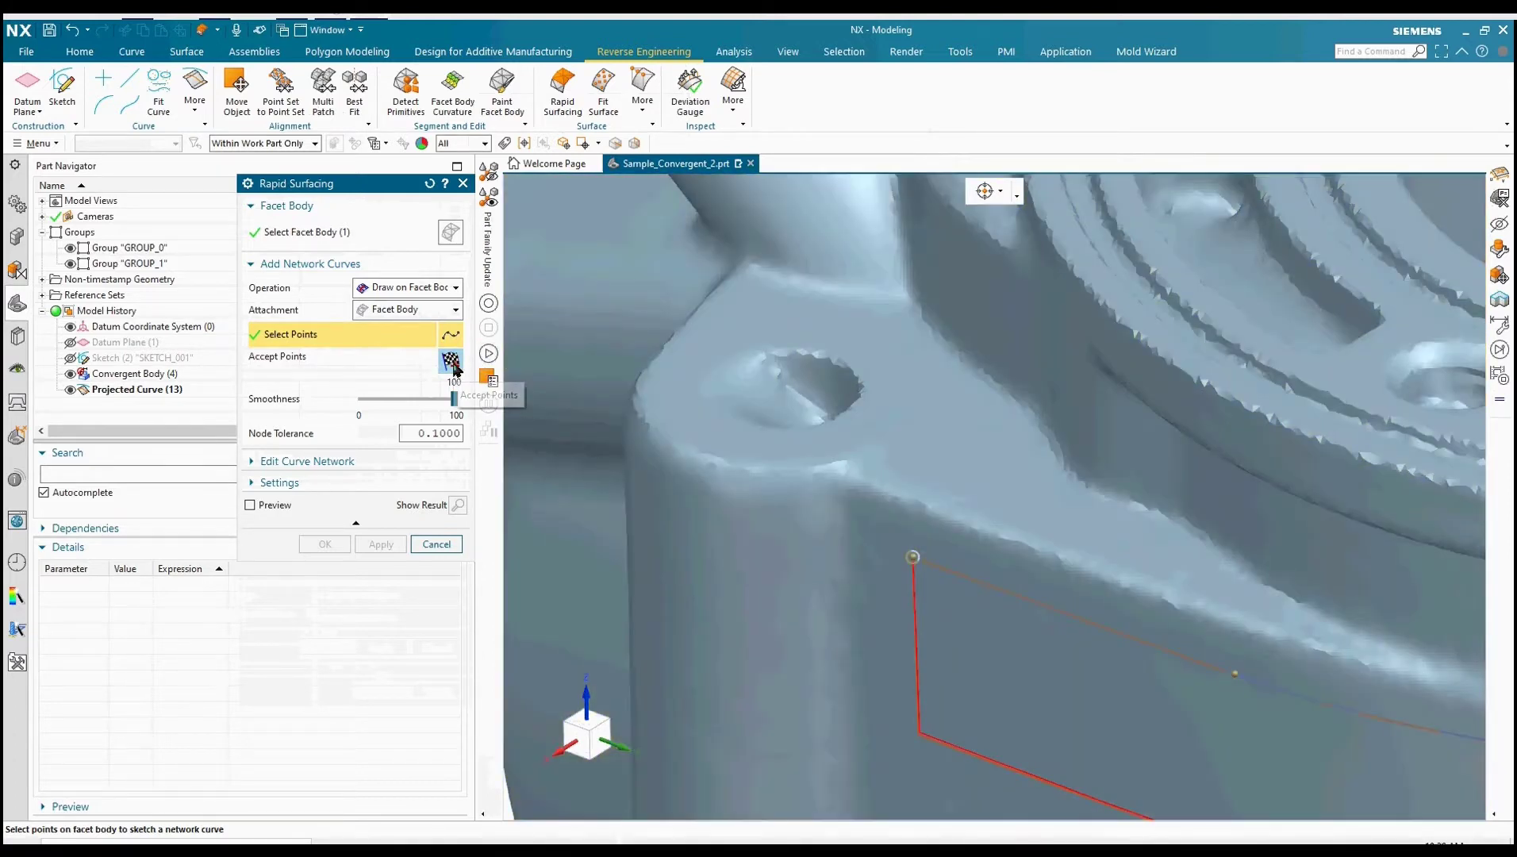
pyautogui.click(454, 363)
pyautogui.click(290, 506)
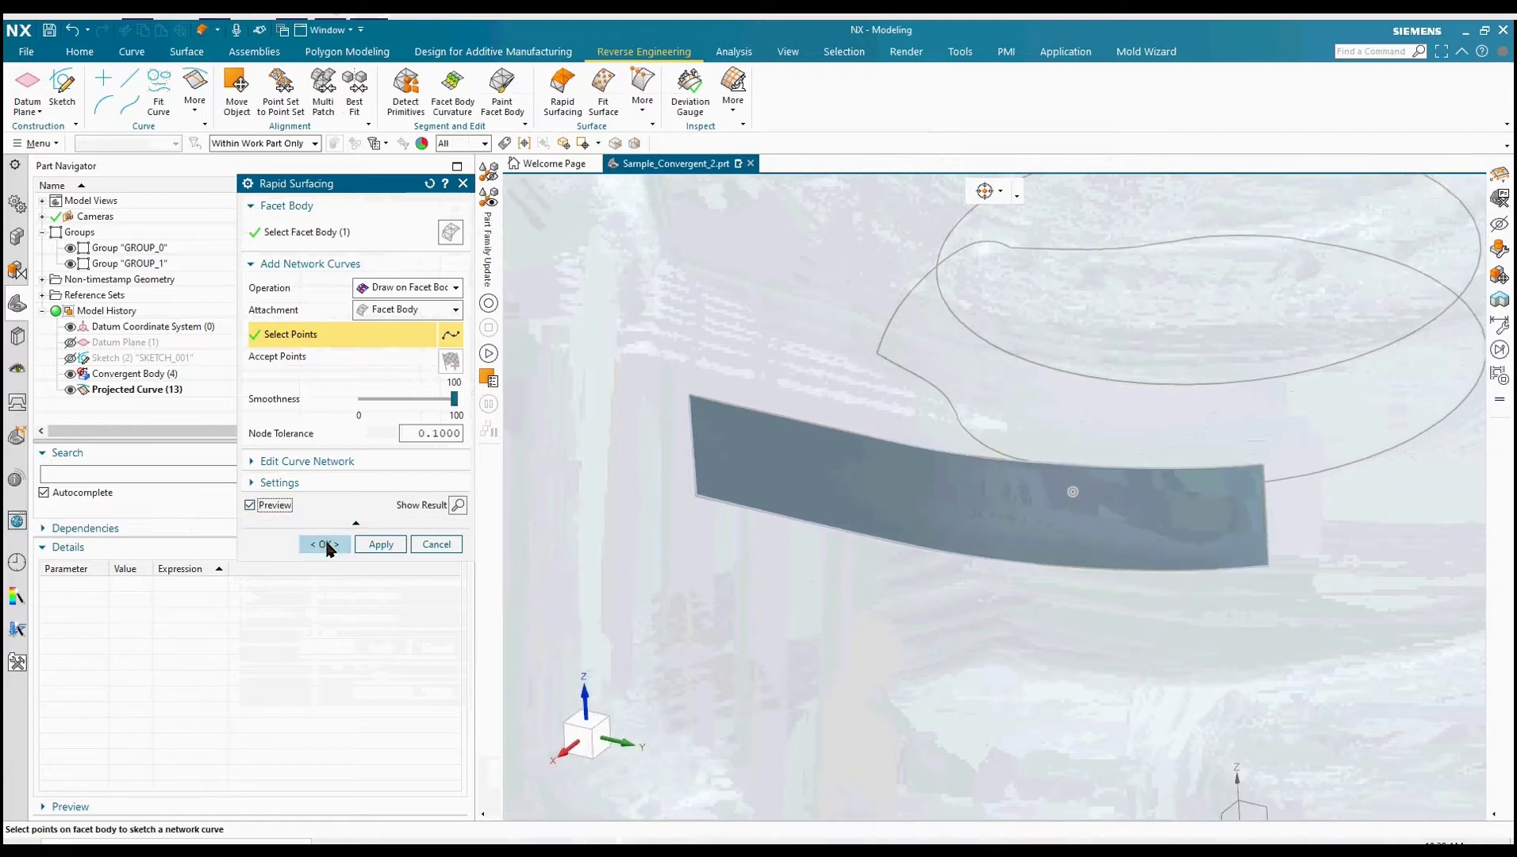
pyautogui.click(325, 544)
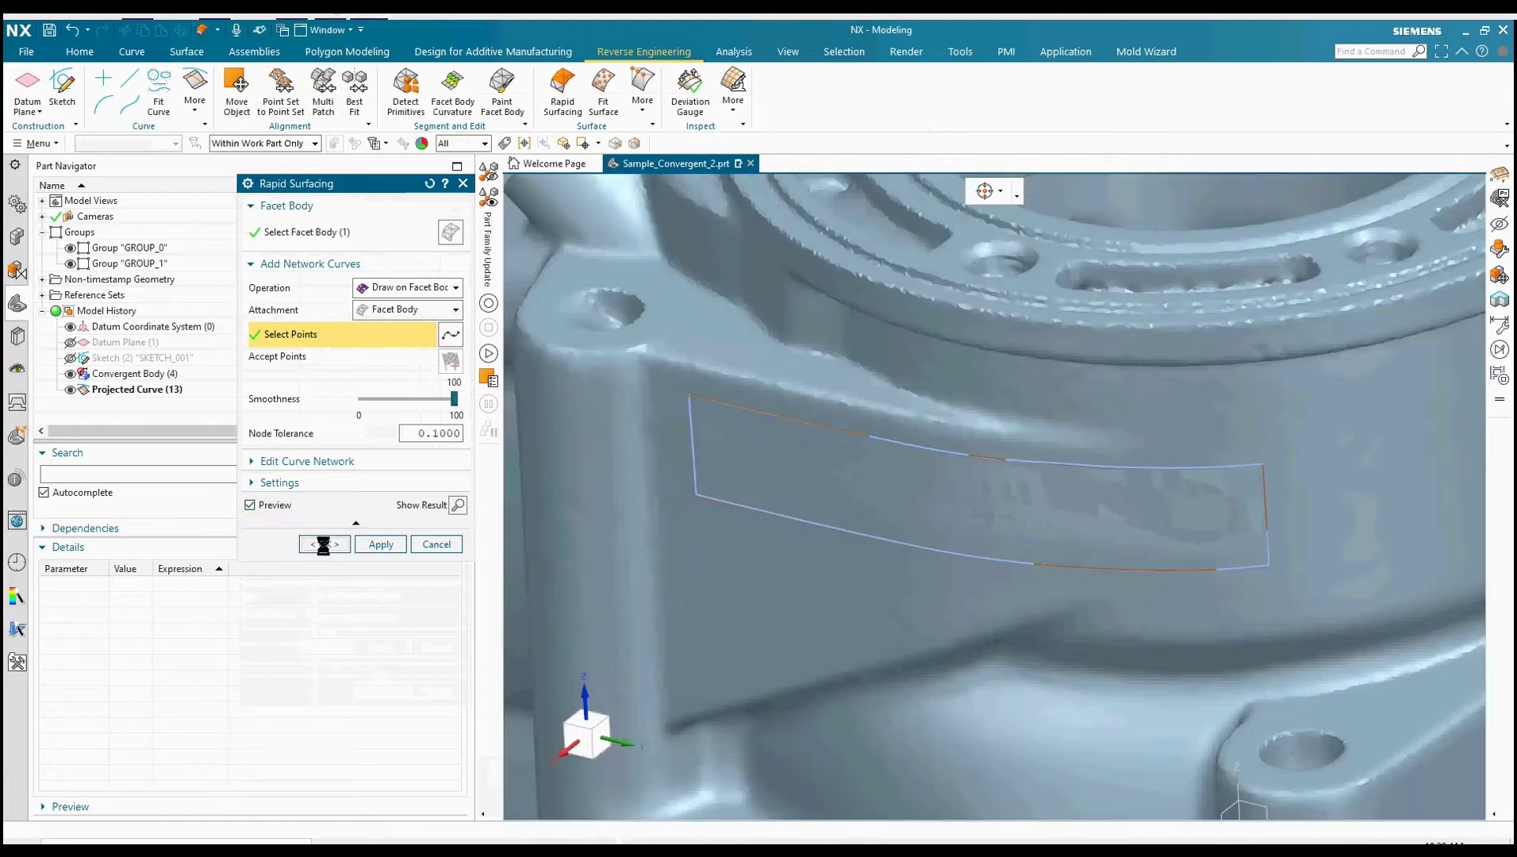
# - Hide the convergent body and the projected curve
pyautogui.click(147, 374)
pyautogui.rightClick(150, 375)
pyautogui.click(158, 392)
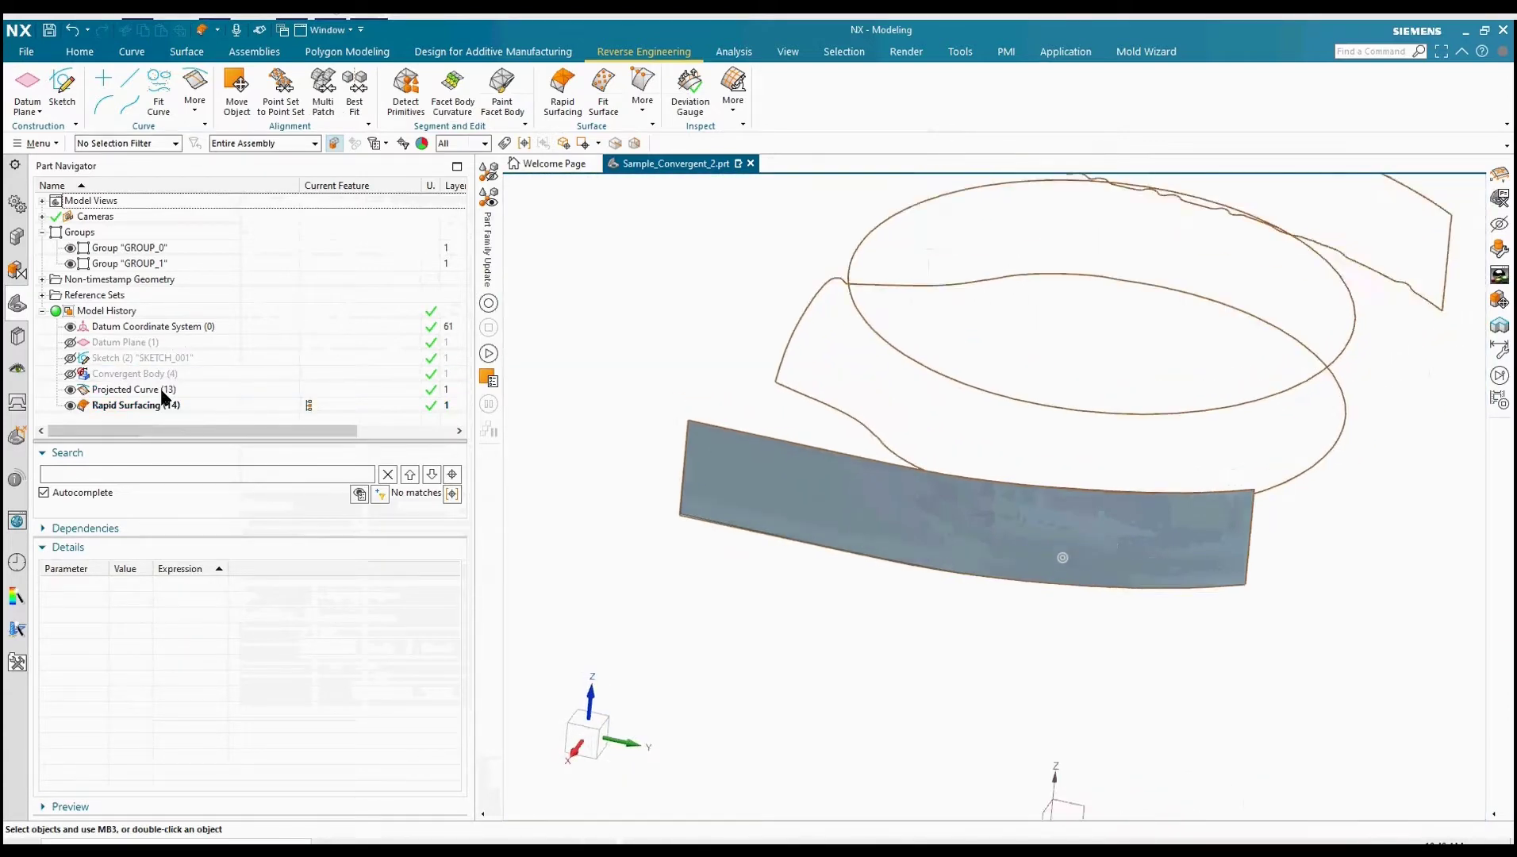
pyautogui.rightClick(177, 389)
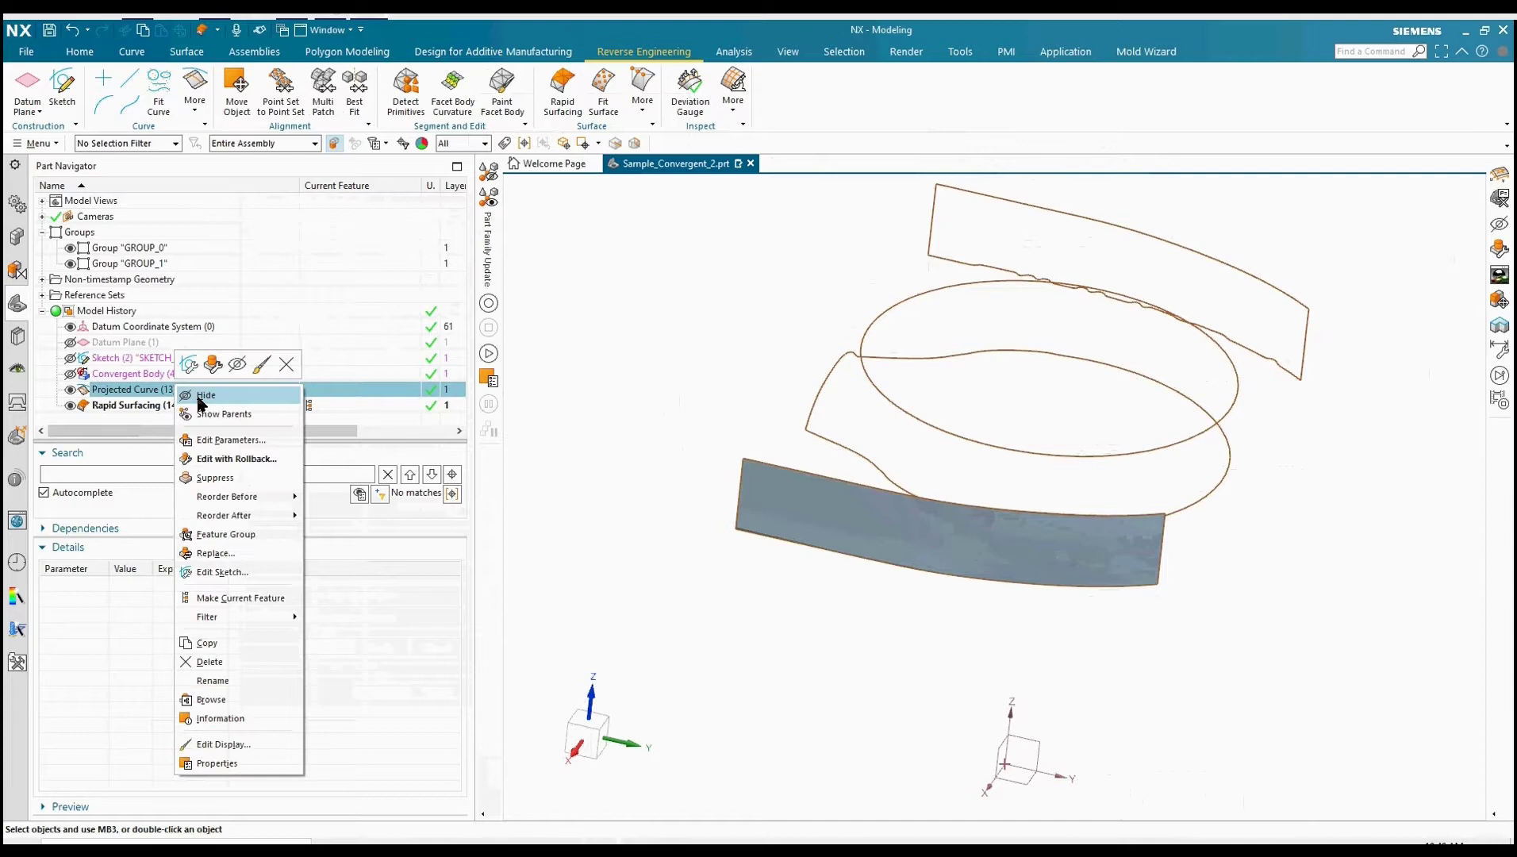
pyautogui.click(203, 395)
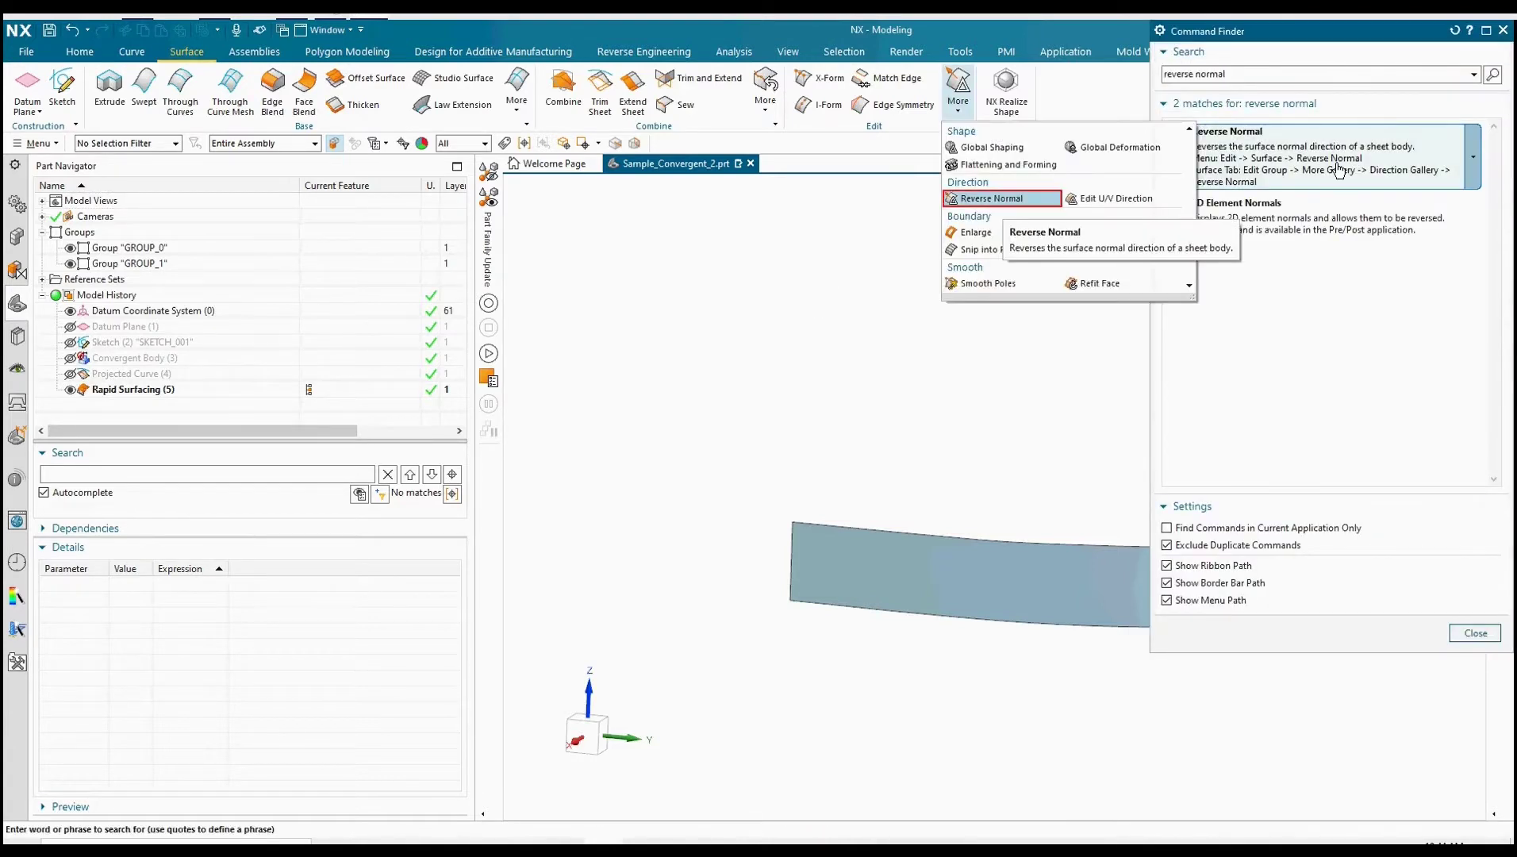
# - Reverse the surface normal of the rapid surfacing sheet and close the command search
pyautogui.click(1339, 169)
pyautogui.click(859, 547)
pyautogui.click(324, 240)
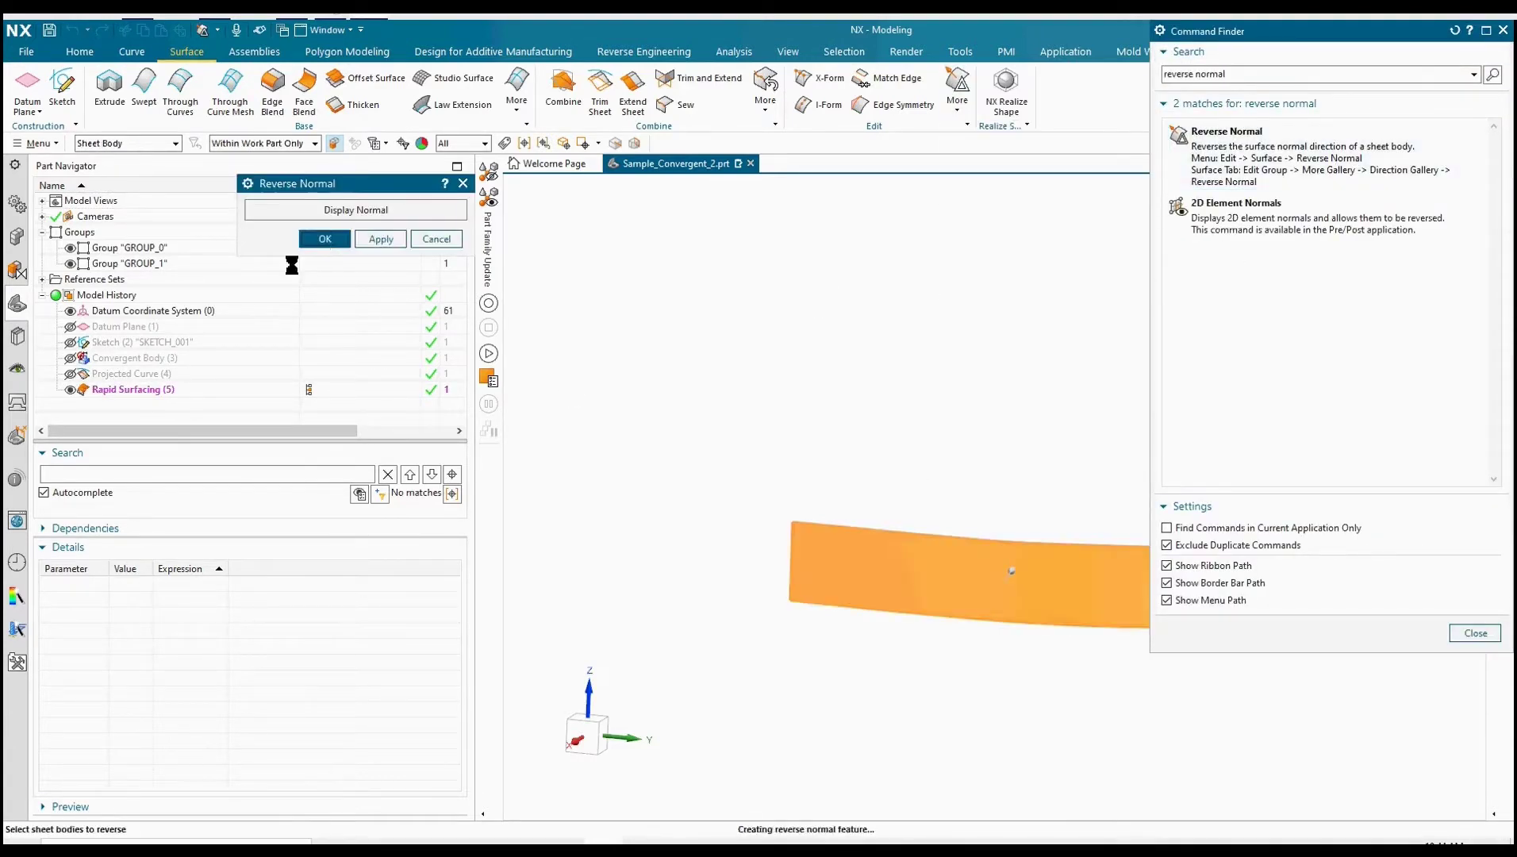
pyautogui.click(1503, 31)
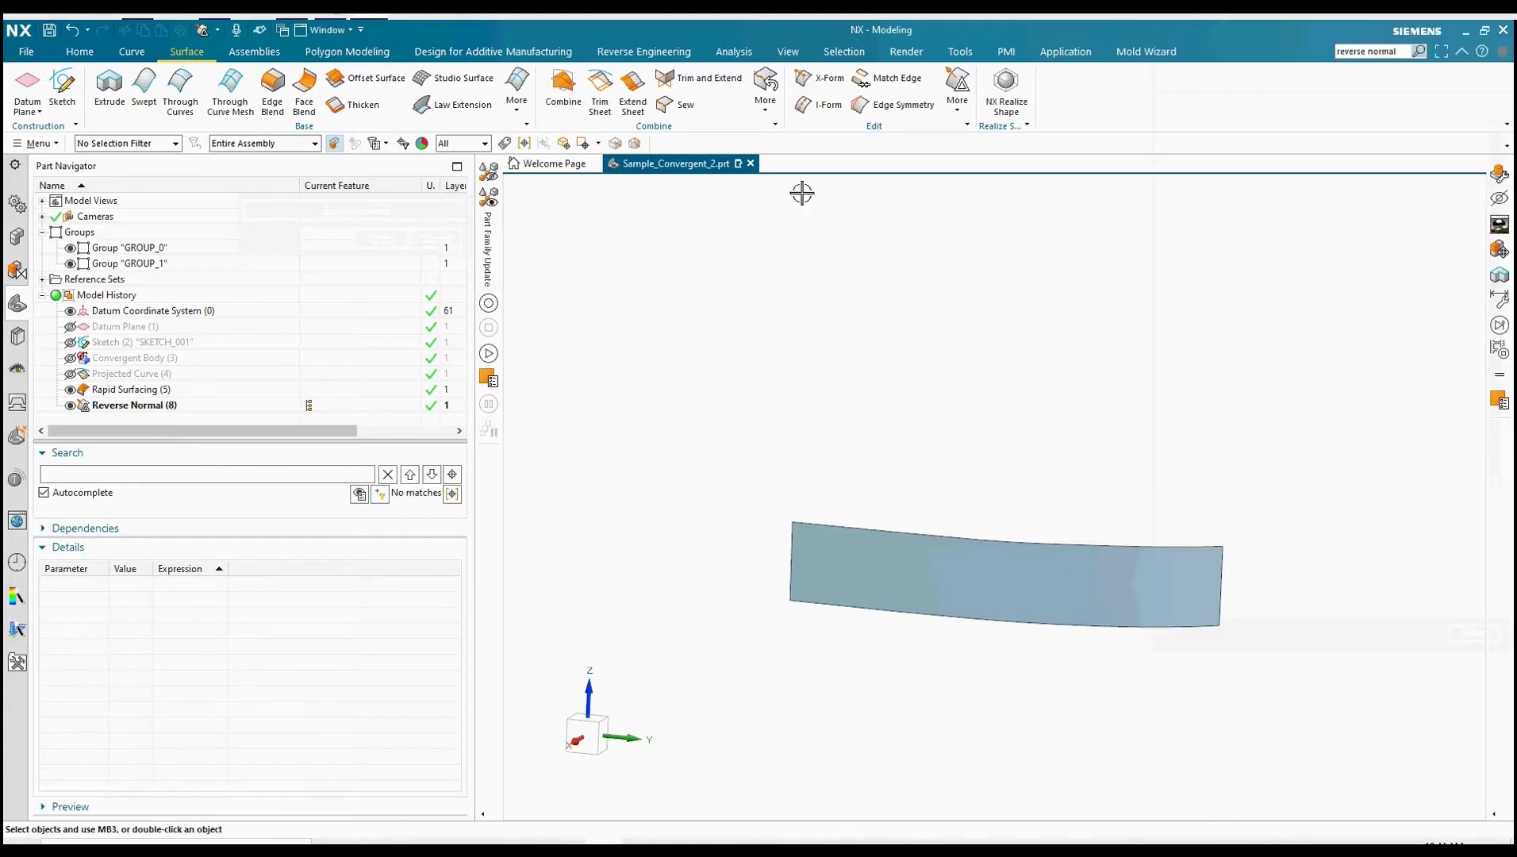
# - Enter the Texture environment and create a UV parameterization of the sheet face, aligned to its upper long edge
pyautogui.click(353, 51)
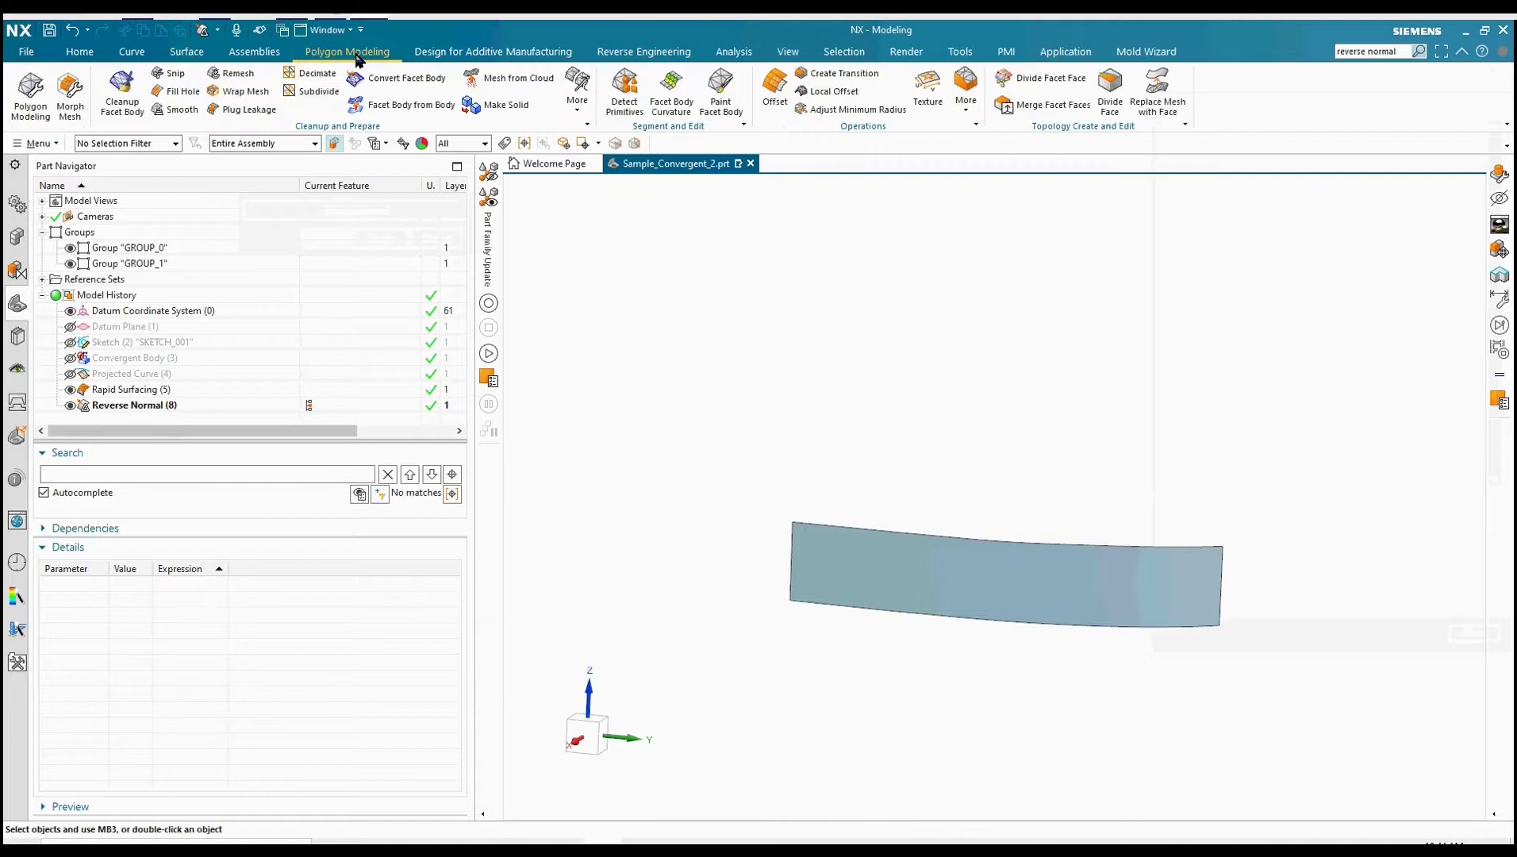
pyautogui.click(931, 89)
pyautogui.click(560, 576)
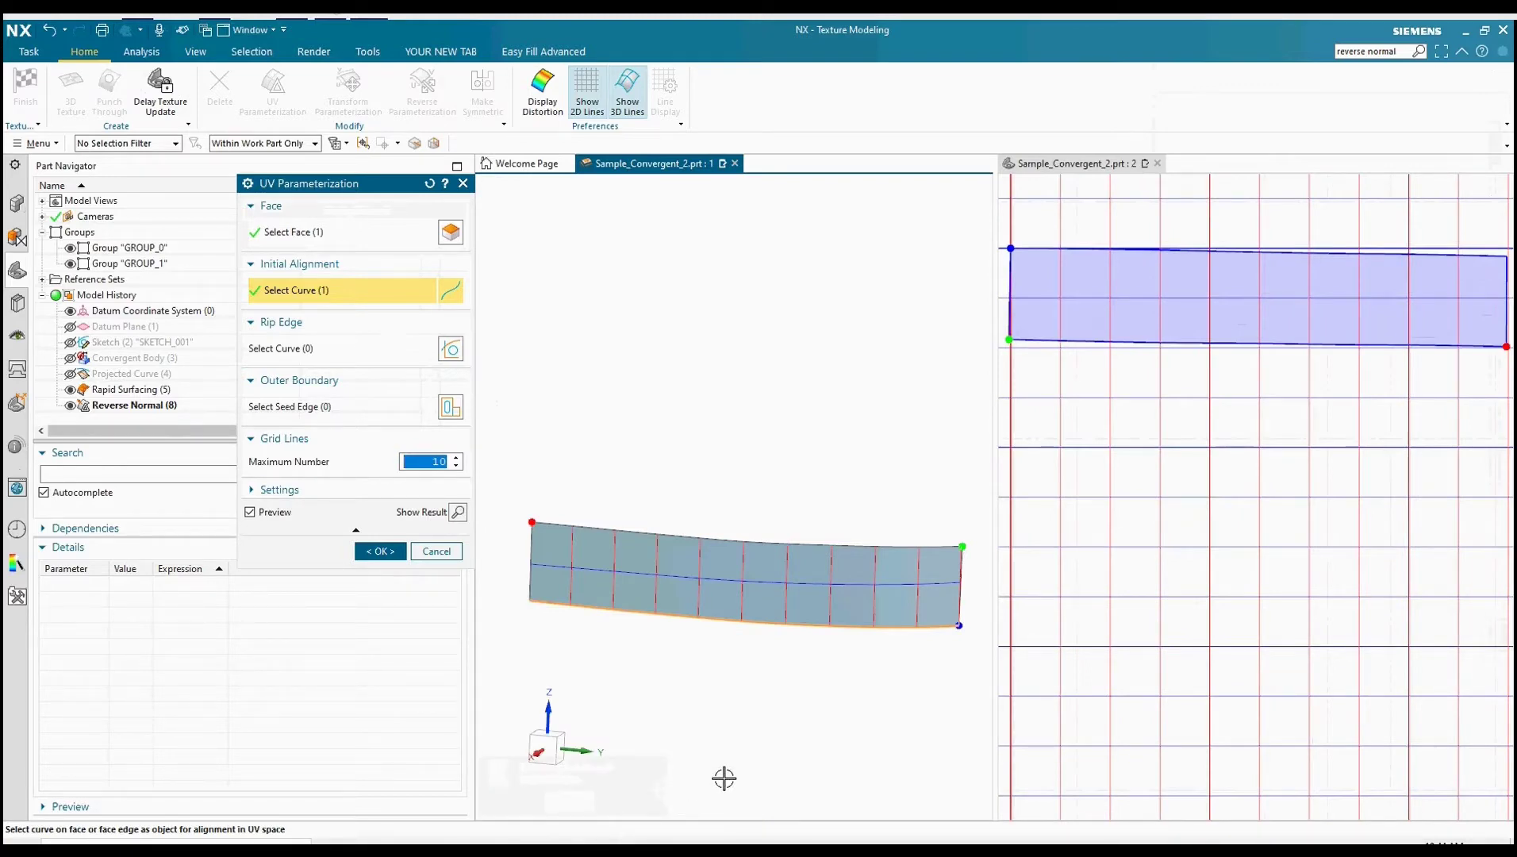
pyautogui.click(932, 546)
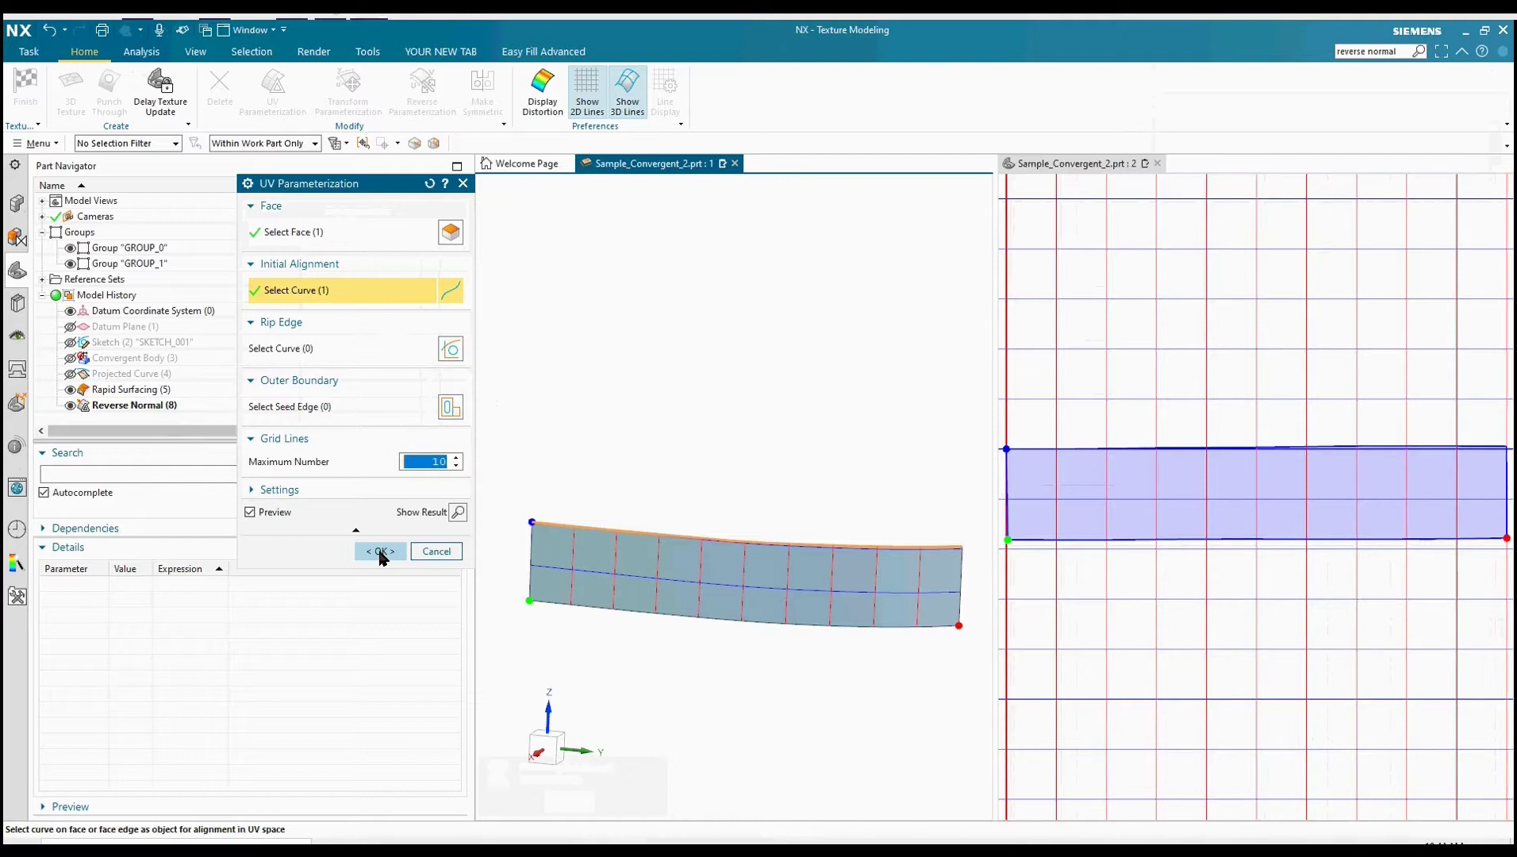
pyautogui.click(380, 552)
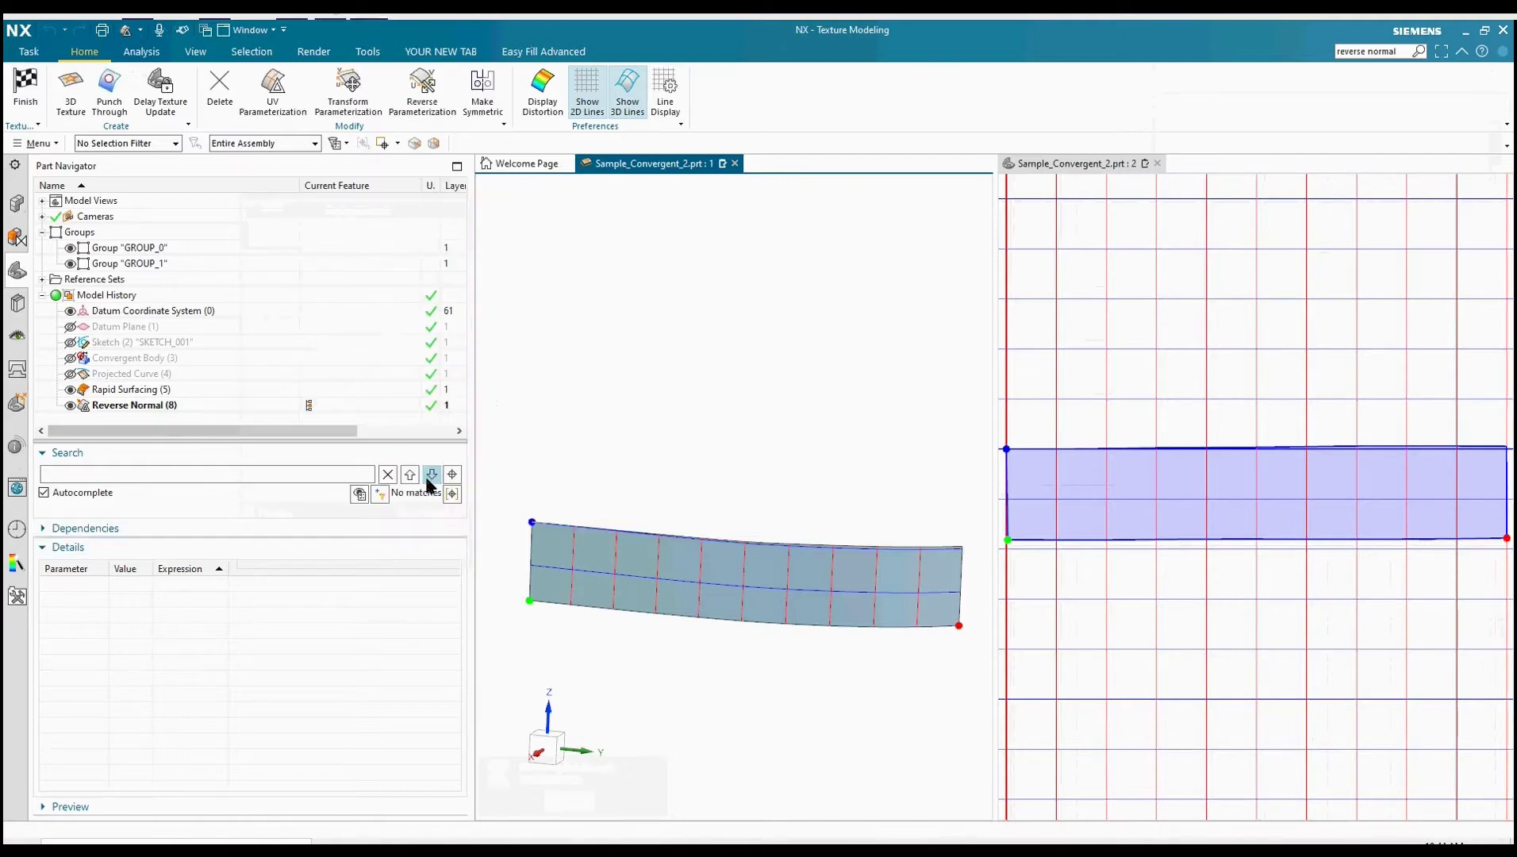
# - Start a 3D Texture with the designfusion logo image, scale the logo down and place it toward the left end of the face
pyautogui.click(71, 95)
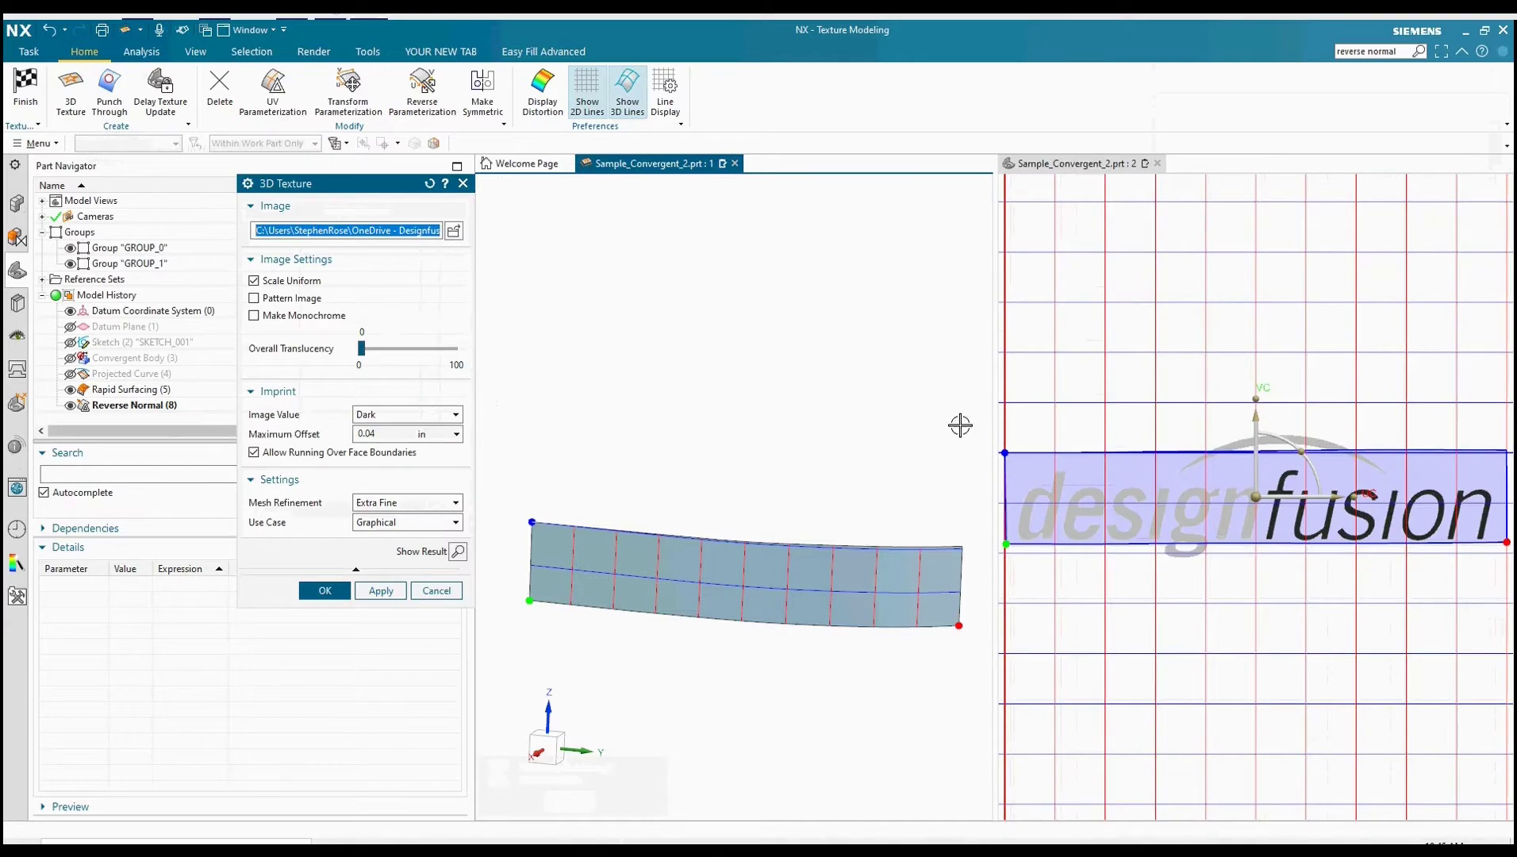
pyautogui.moveTo(1256, 399); pyautogui.dragTo(1264, 424)
pyautogui.moveTo(1340, 502); pyautogui.dragTo(1254, 510)
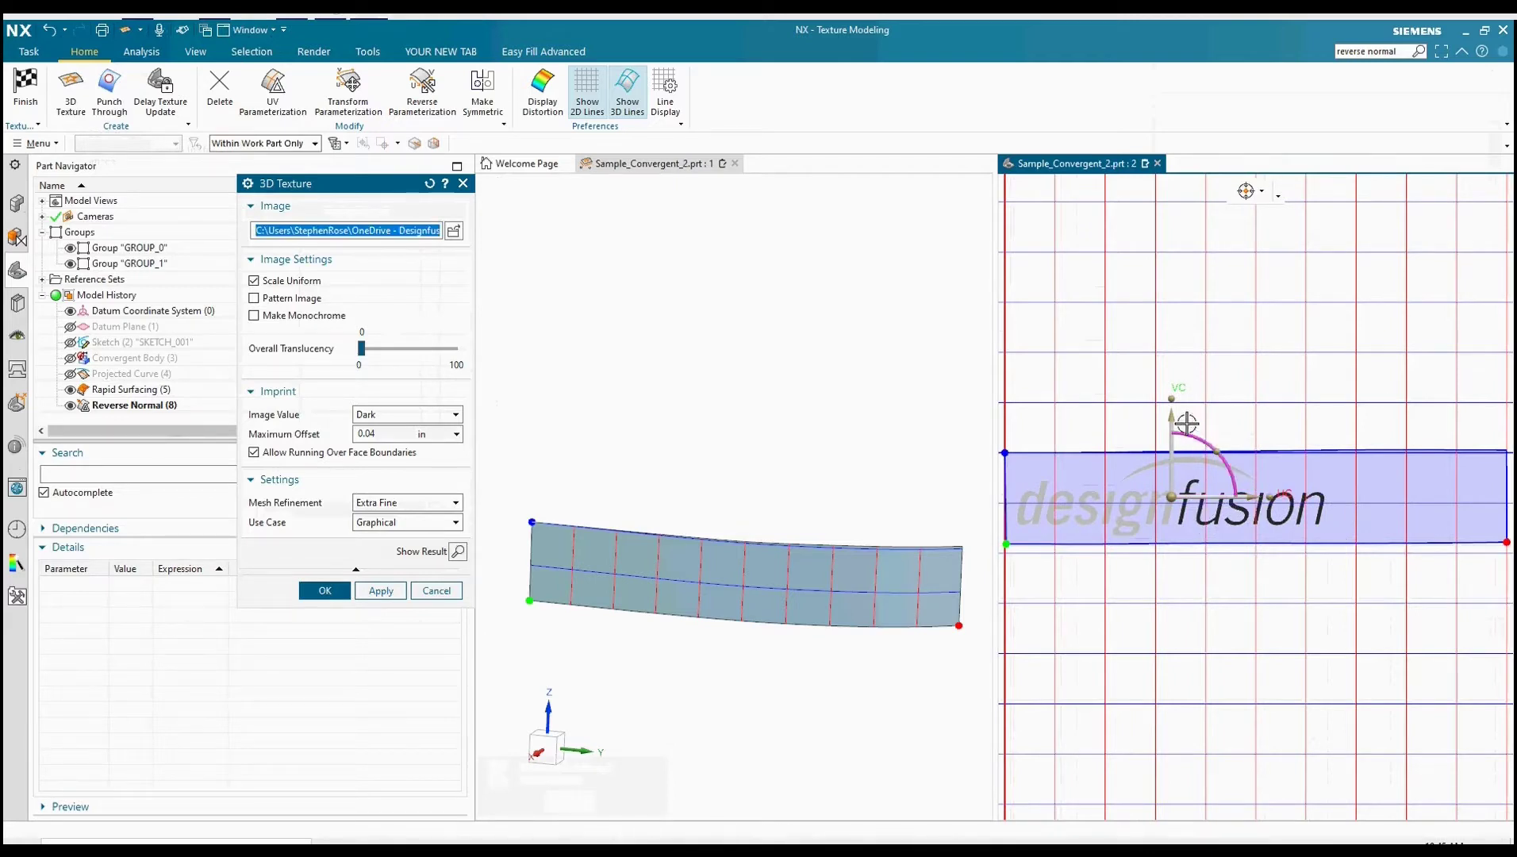
pyautogui.moveTo(1175, 397); pyautogui.dragTo(1176, 411)
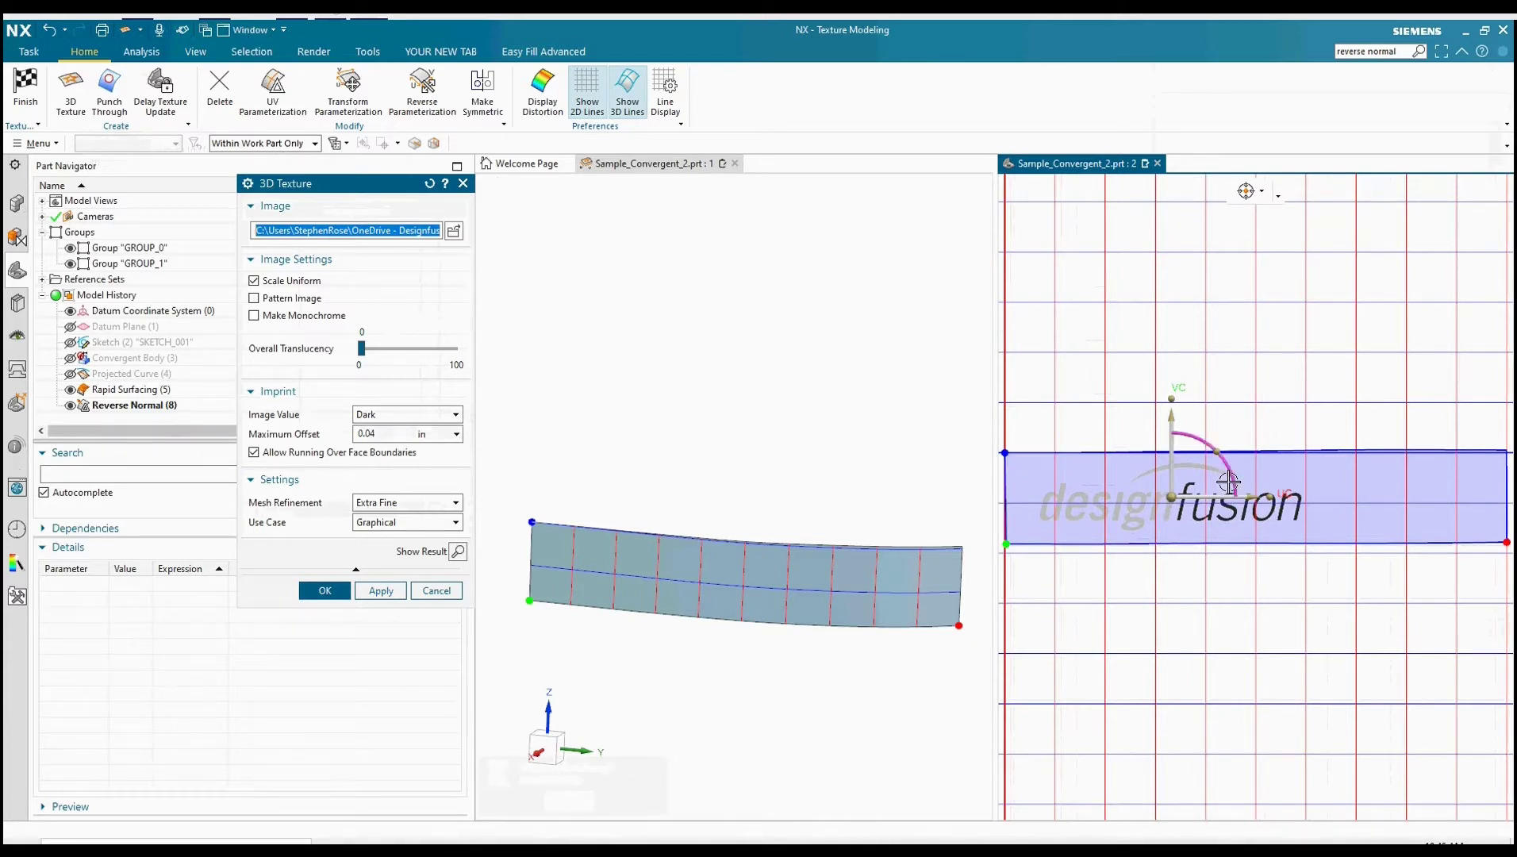
# - Keep the mesh refinement at Extra Fine and the use case at Graphical, and create the 3D texture
pyautogui.click(420, 500)
pyautogui.click(421, 500)
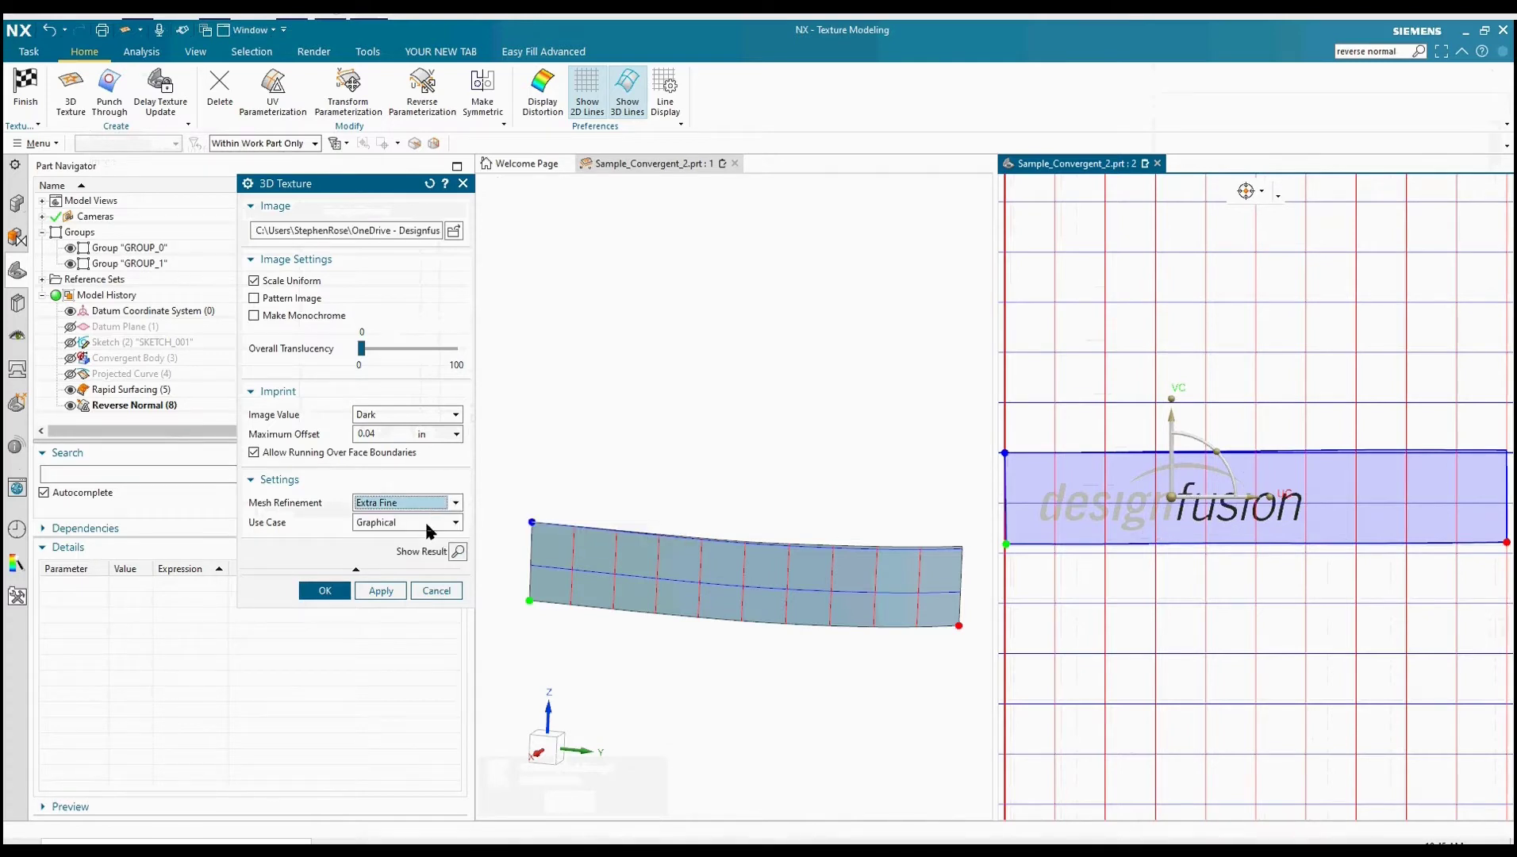
pyautogui.click(426, 524)
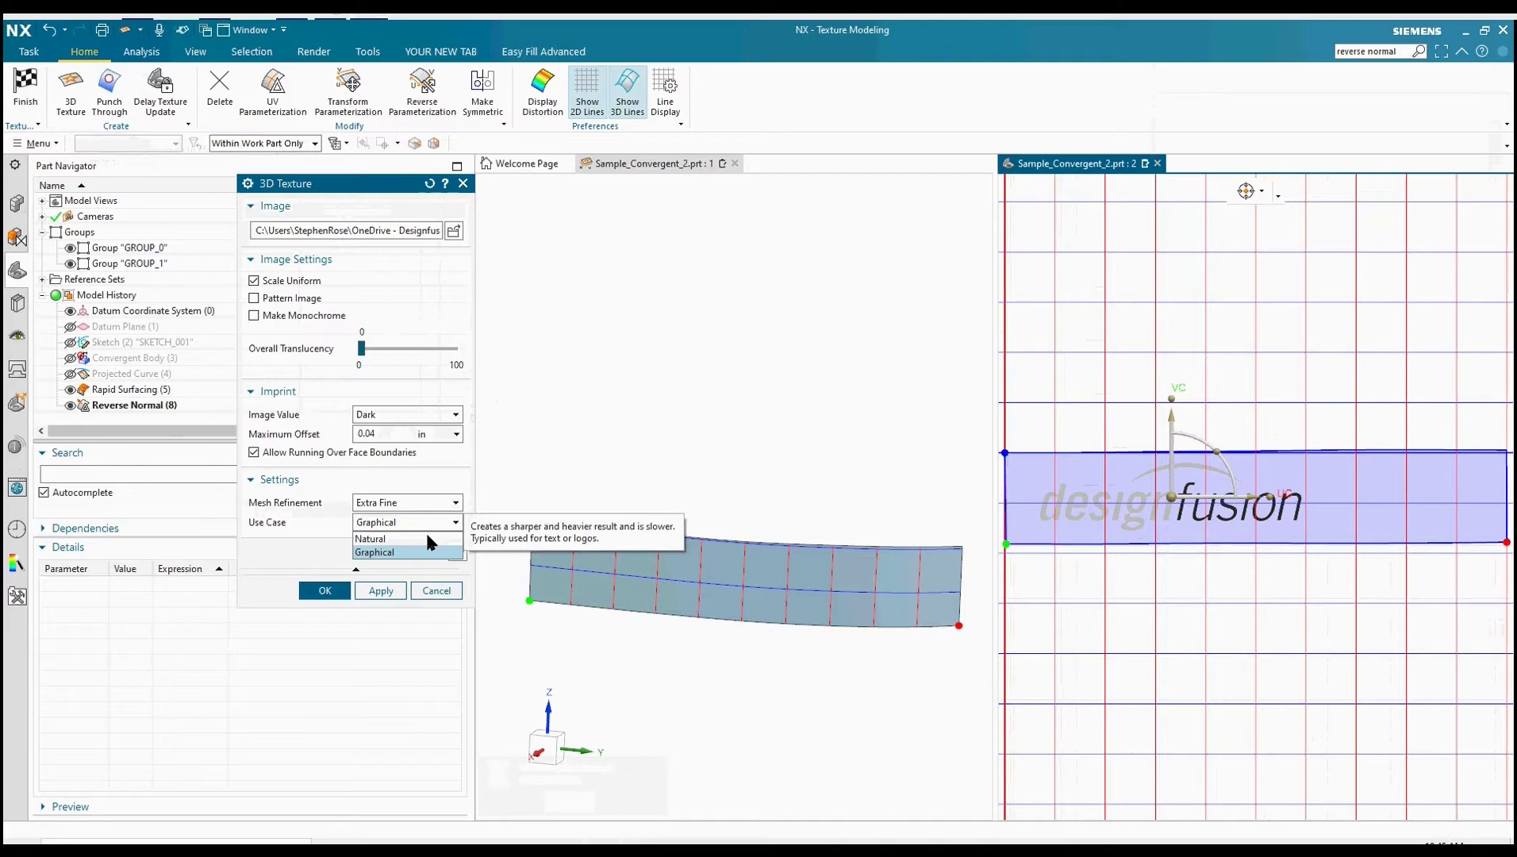
pyautogui.click(336, 595)
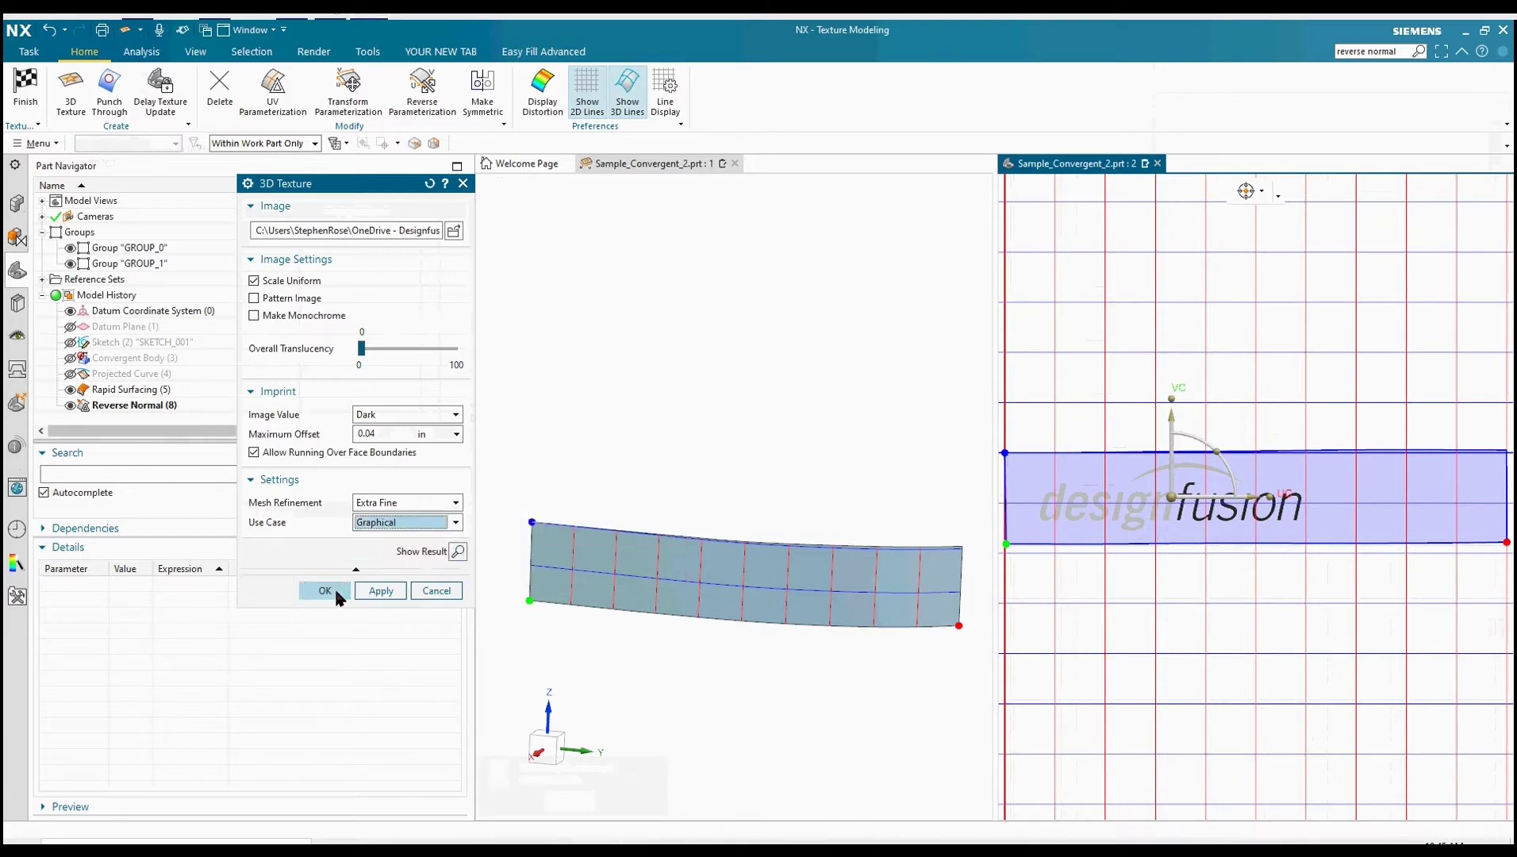
pyautogui.click(336, 595)
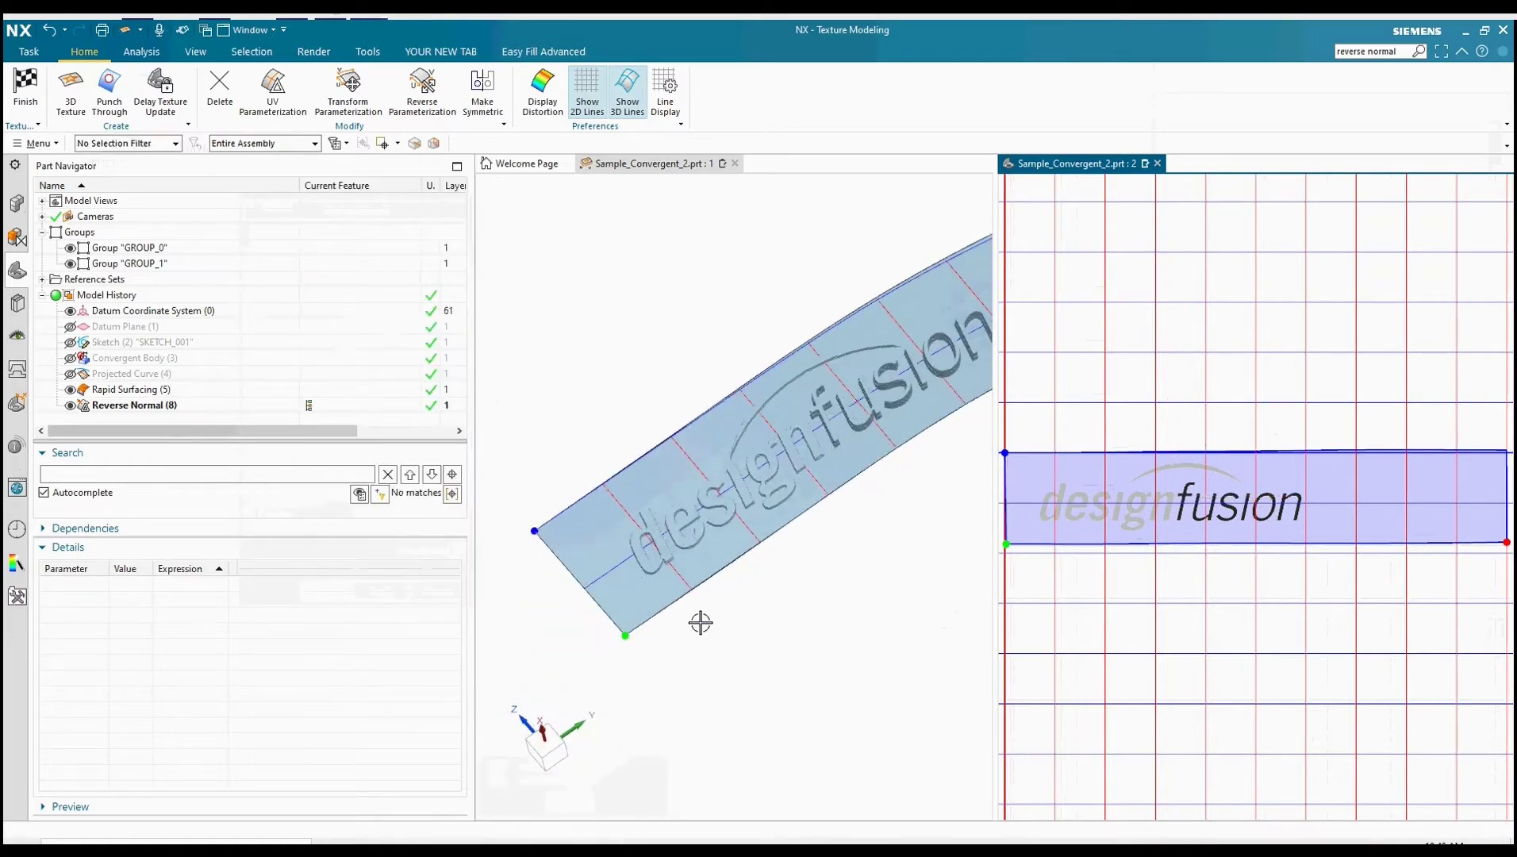
# - Inspect the embossed logo on the sheet and finish the Texture environment
pyautogui.scroll(2, 834, 620)
pyautogui.scroll(1, 1168, 627)
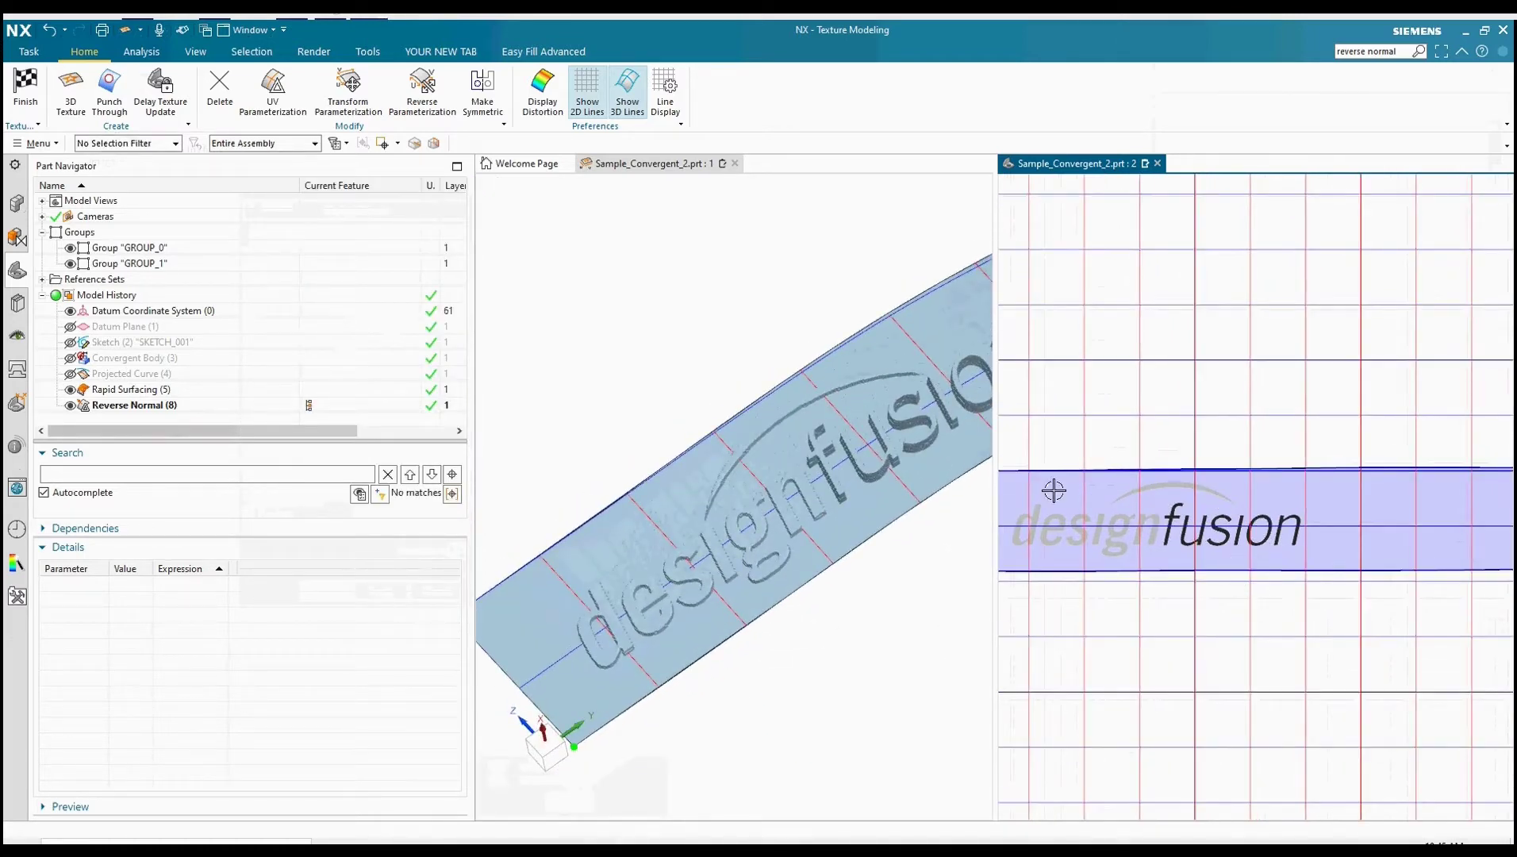
pyautogui.moveTo(801, 500); pyautogui.dragTo(709, 540, button='middle')
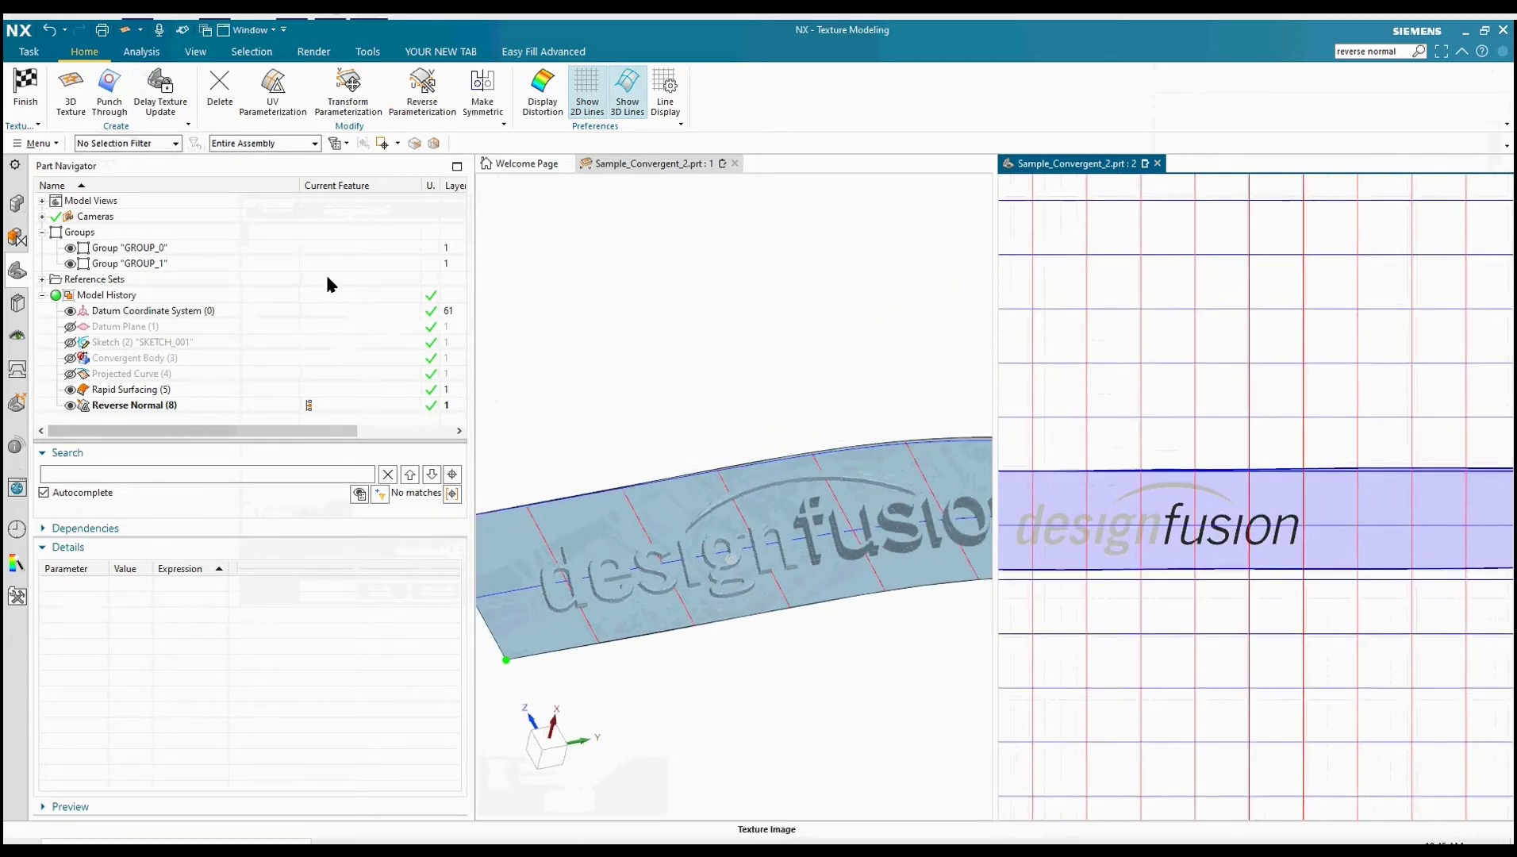
pyautogui.click(36, 99)
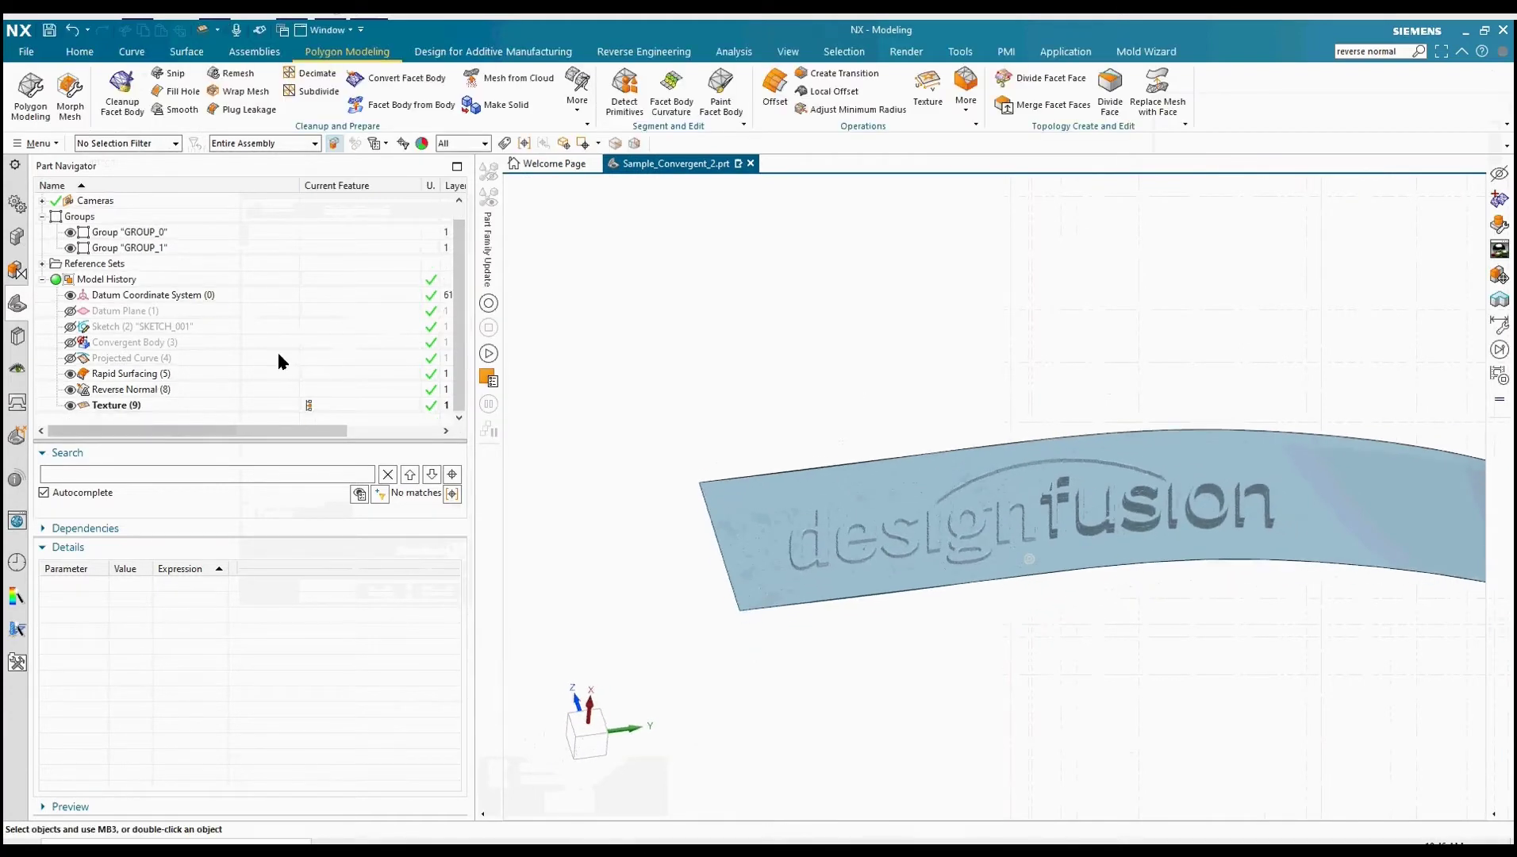
# - Try to hide the Rapid Surfacing feature
pyautogui.click(158, 415)
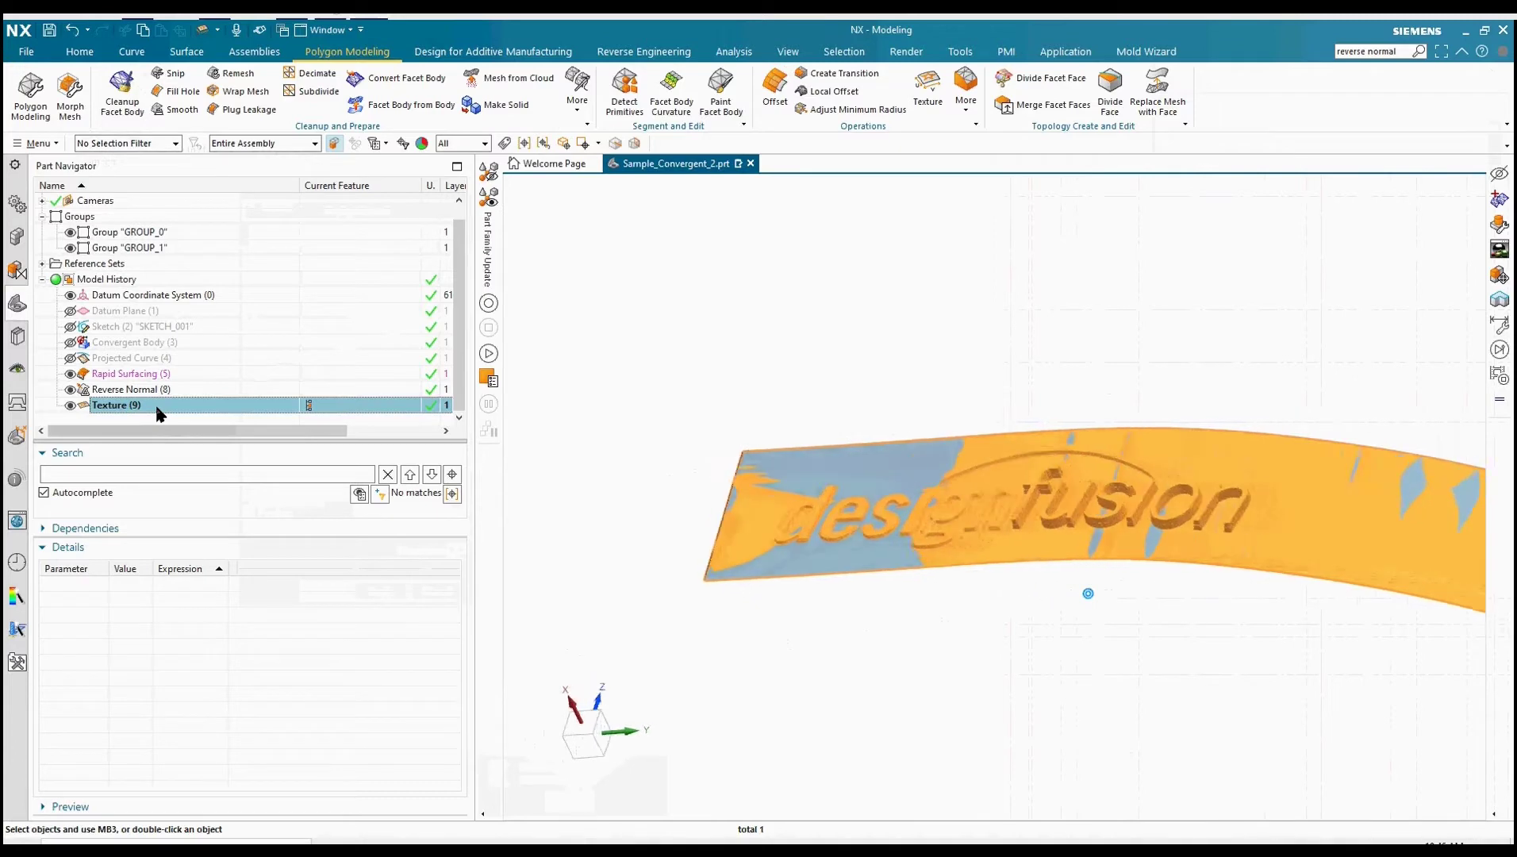
pyautogui.rightClick(157, 384)
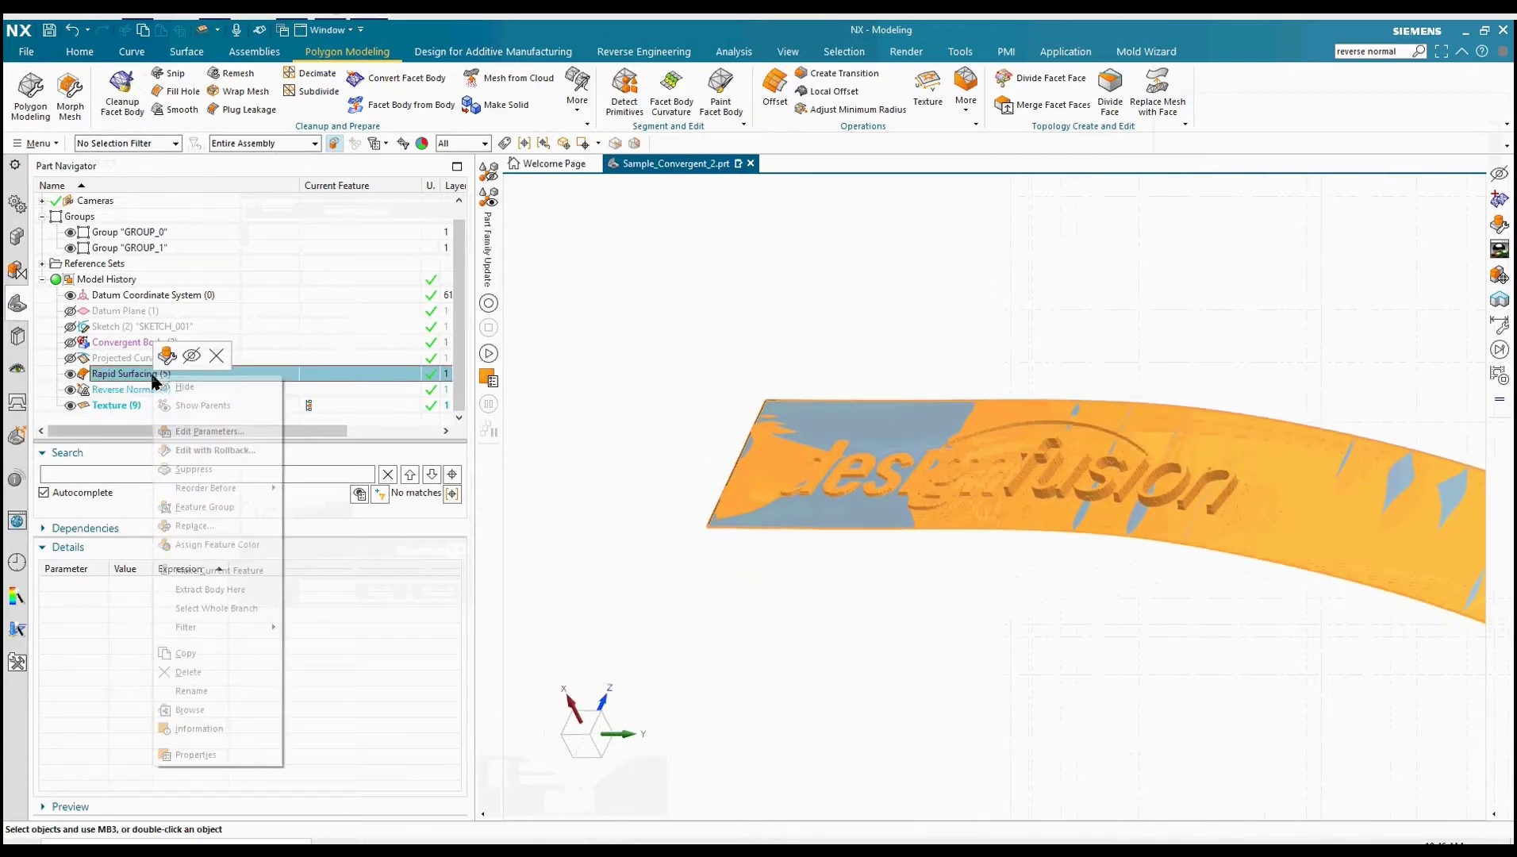
pyautogui.click(175, 389)
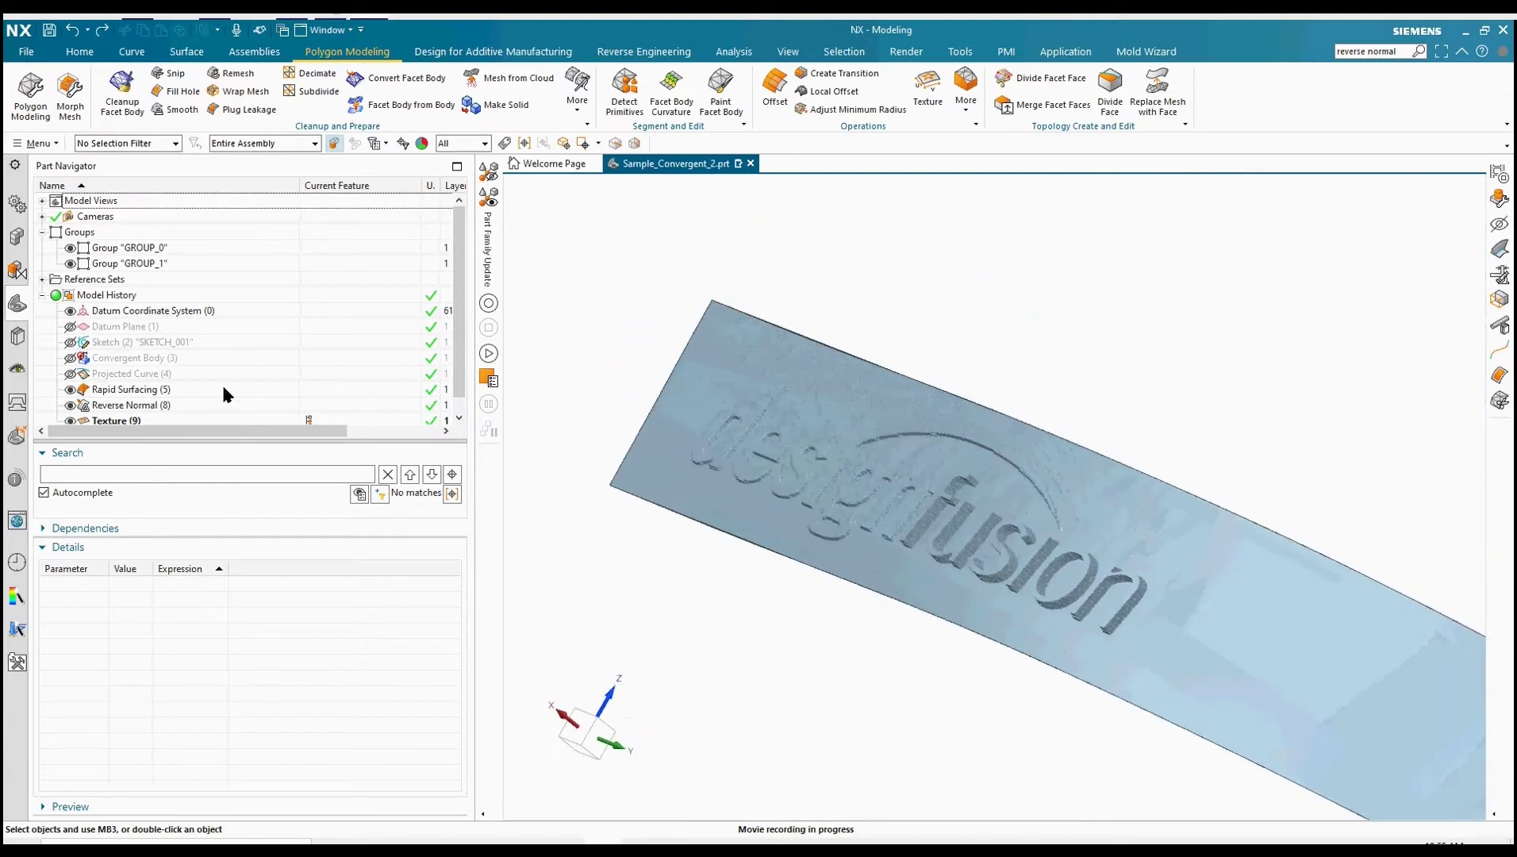
# - Show the hidden convergent body together with the textured sheet
pyautogui.scroll(-1, 191, 377)
pyautogui.rightClick(151, 343)
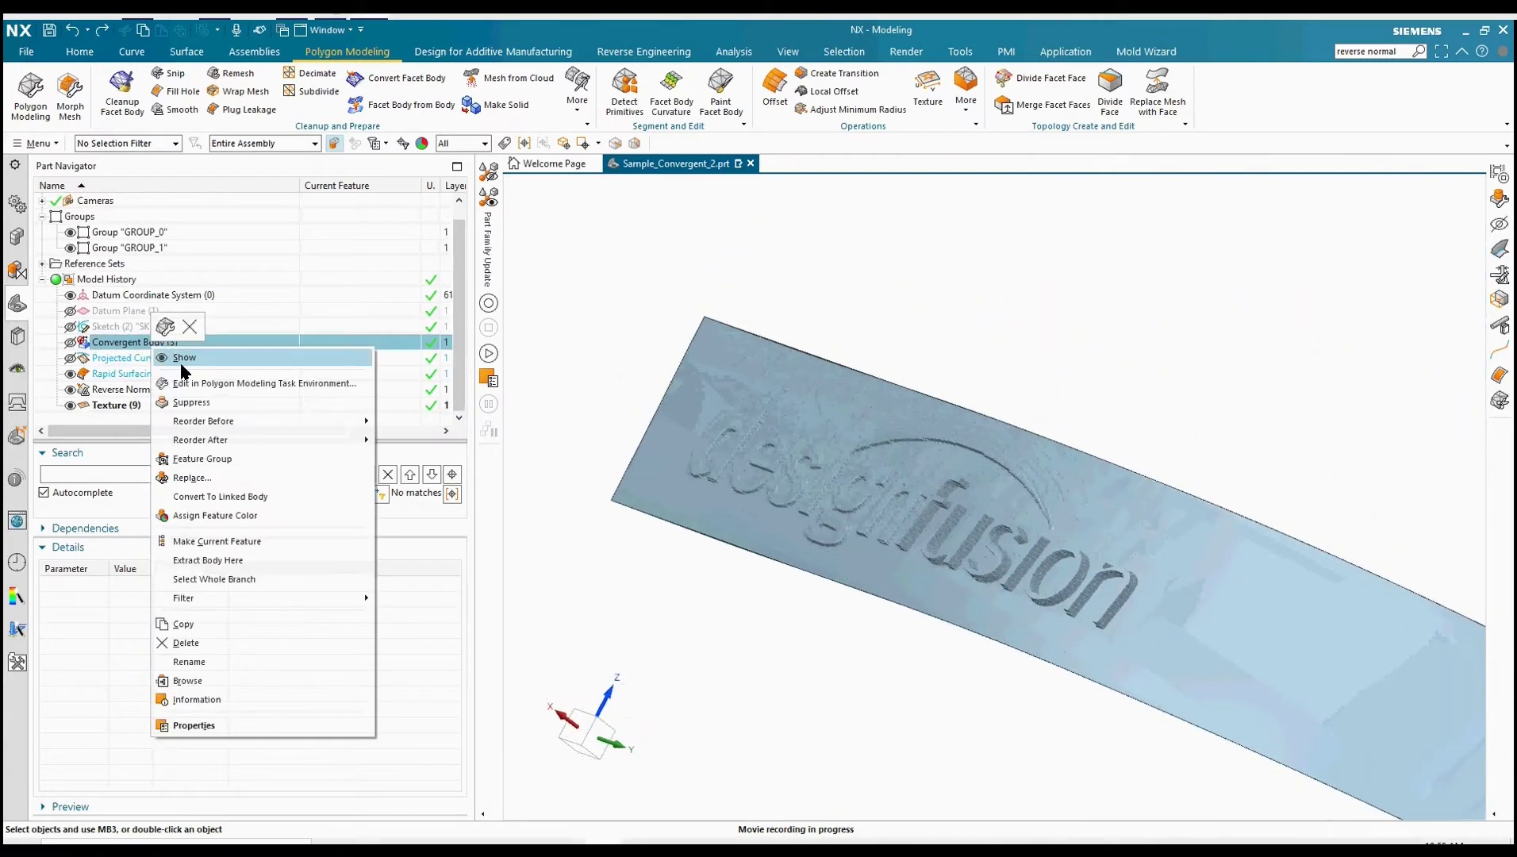
pyautogui.click(181, 359)
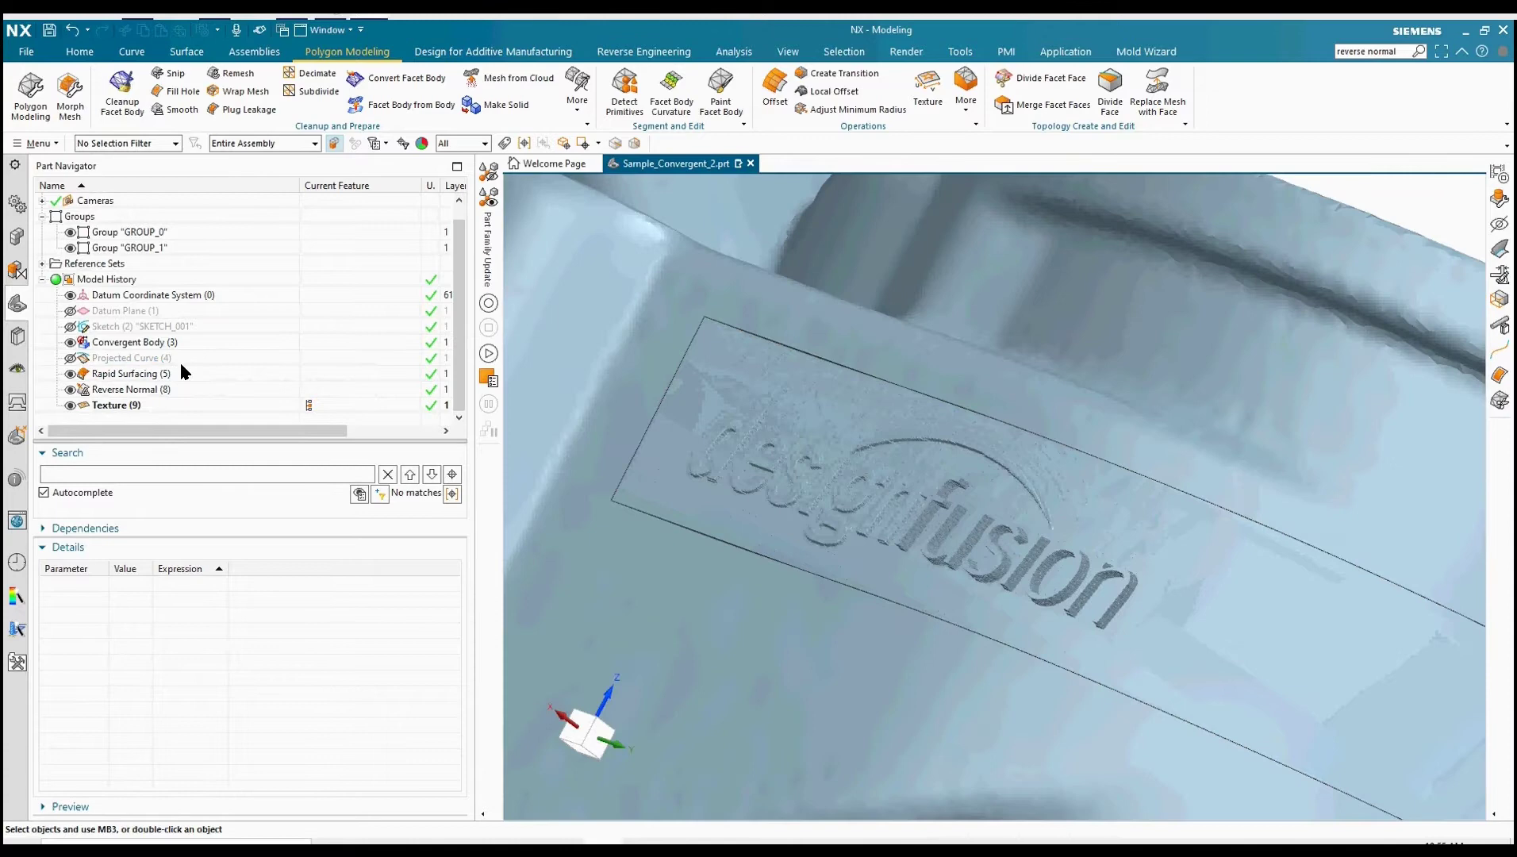
# - Hide the Texture and Reverse Normal features and show the projected rectangular curve on the convergent body
pyautogui.rightClick(147, 404)
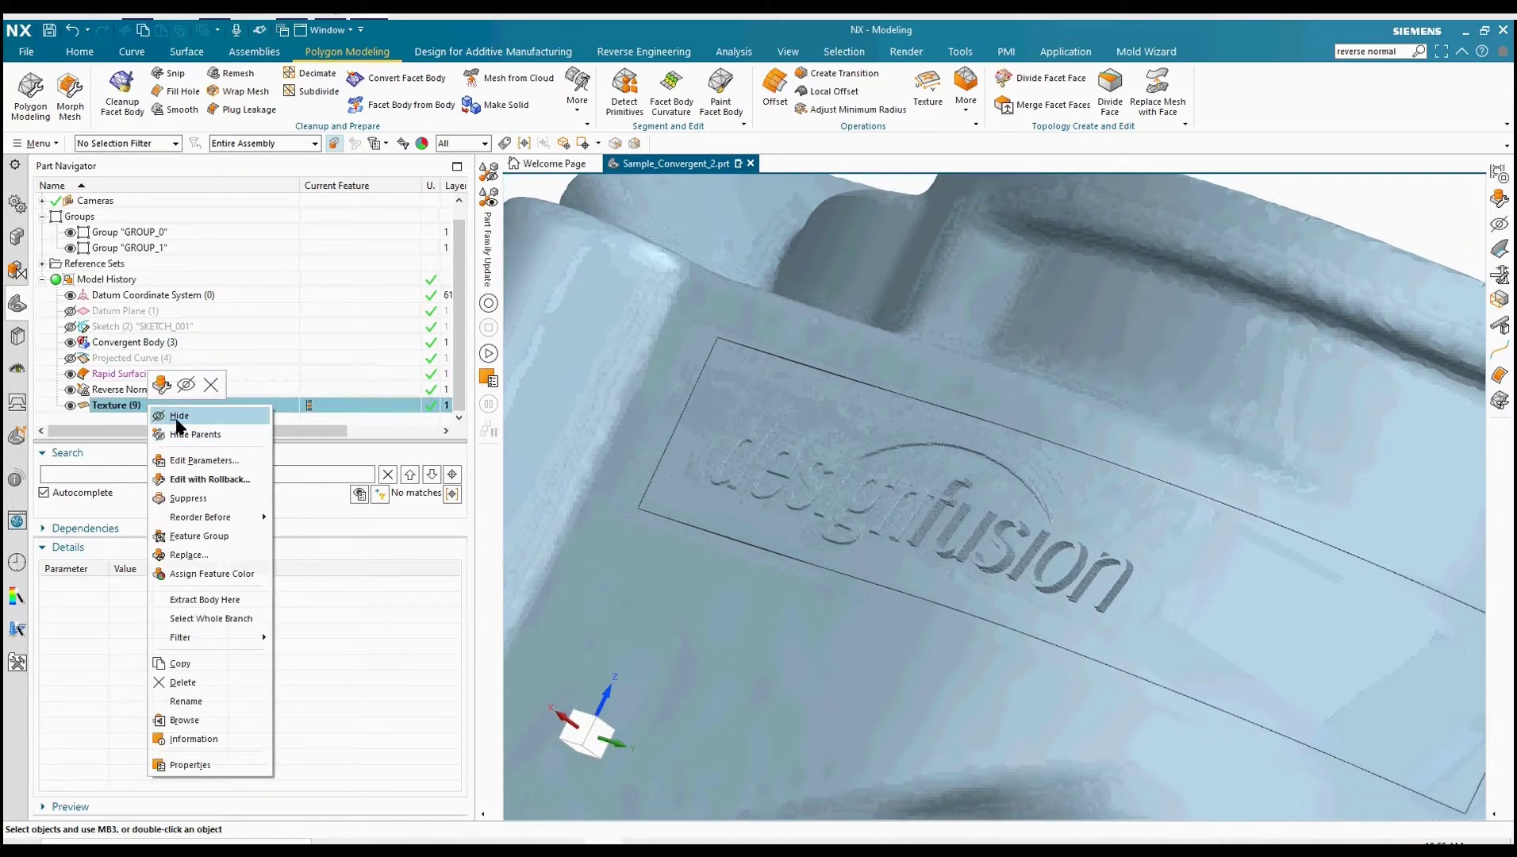
pyautogui.click(178, 419)
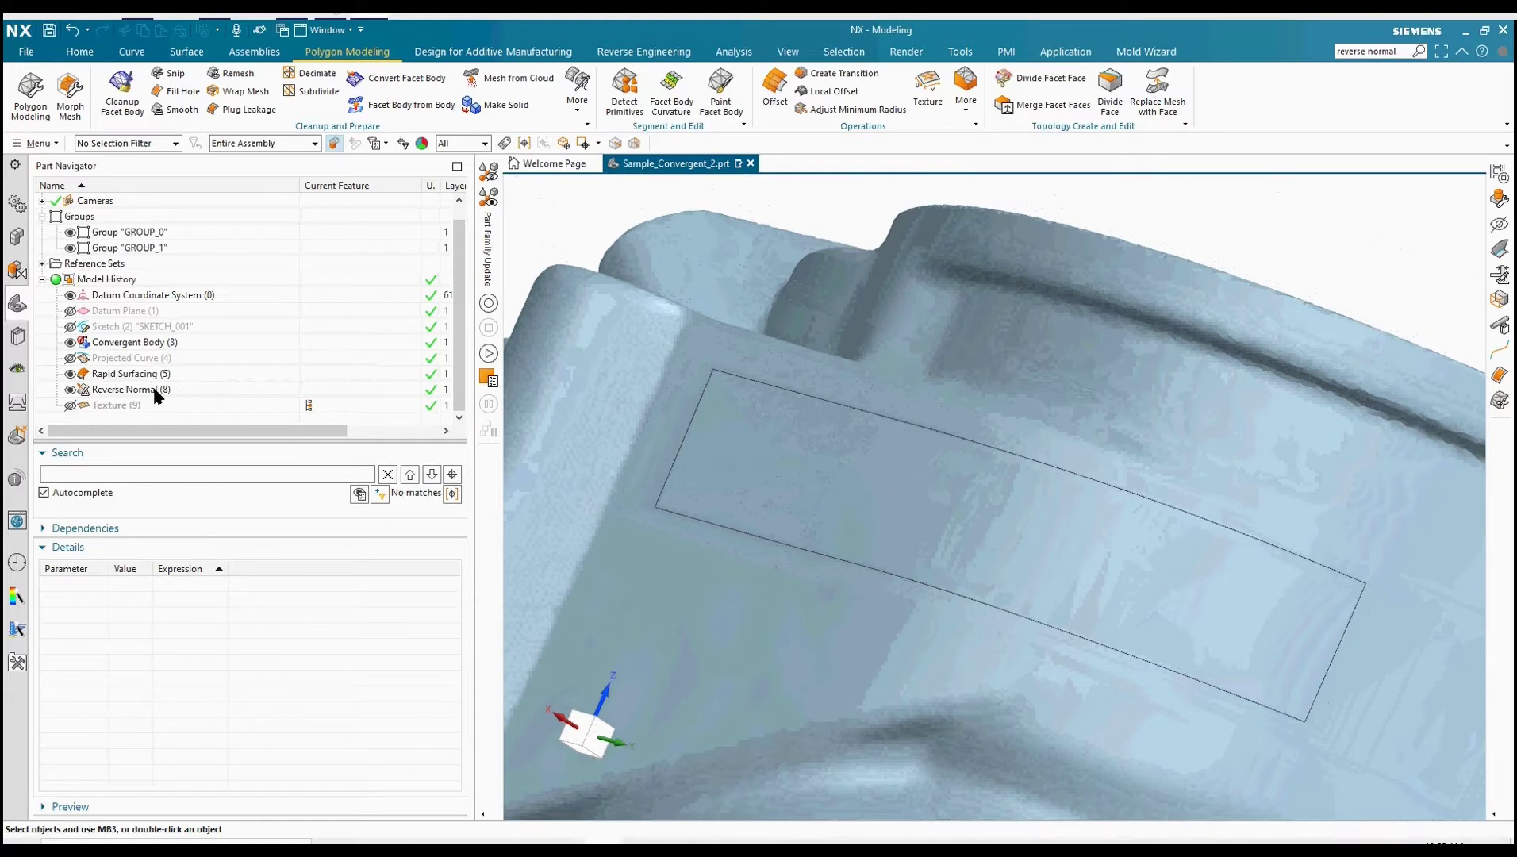
pyautogui.rightClick(155, 389)
pyautogui.click(177, 406)
pyautogui.rightClick(151, 361)
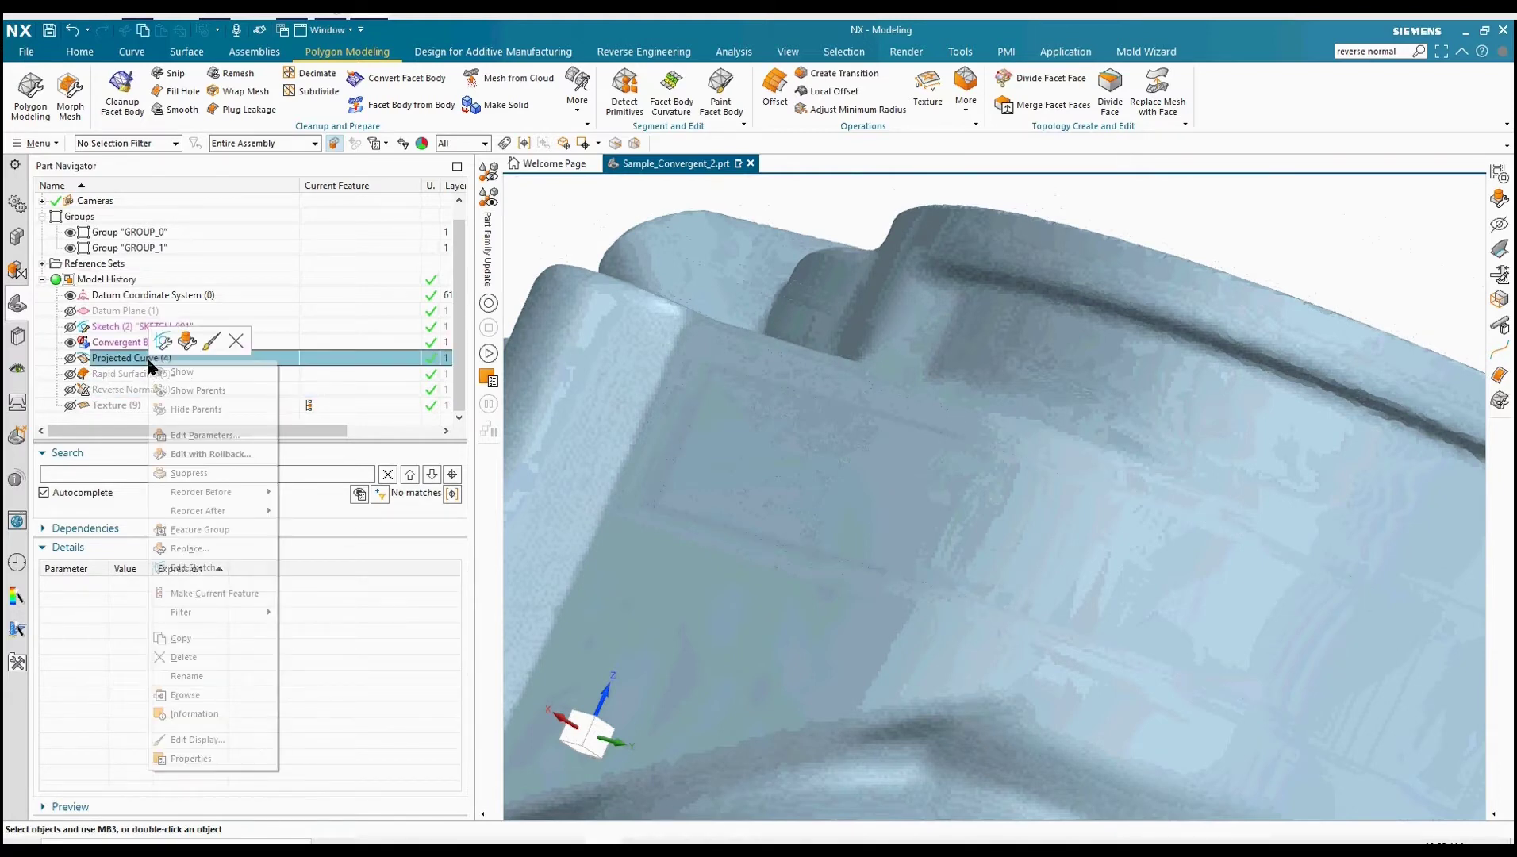
pyautogui.click(189, 375)
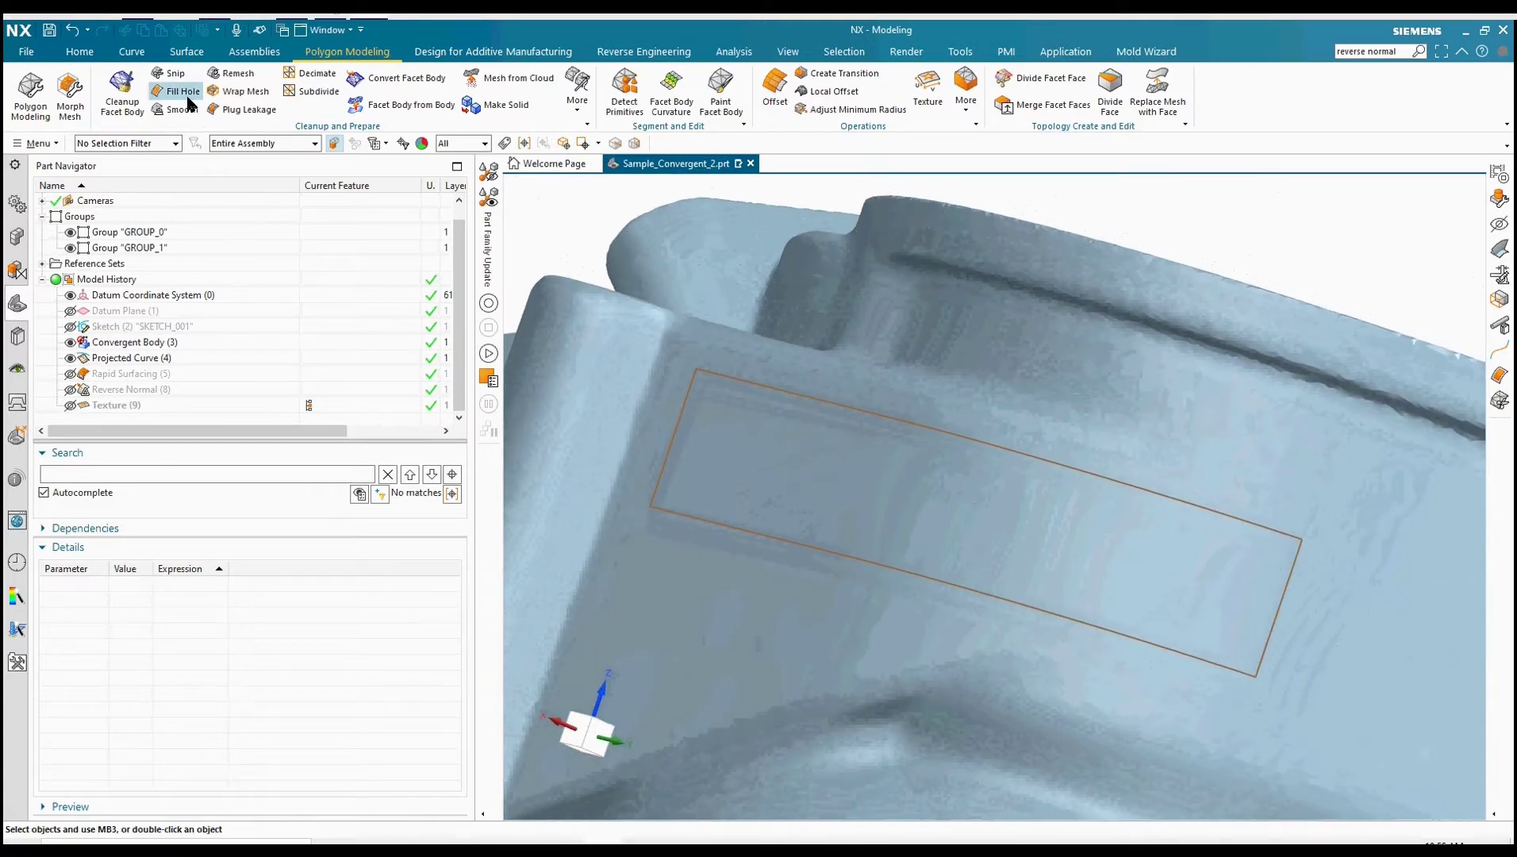
# - Set up Snip Facet Body with the By Boundary method on the convergent body, enabling Edit a Copy and Divide
pyautogui.click(173, 73)
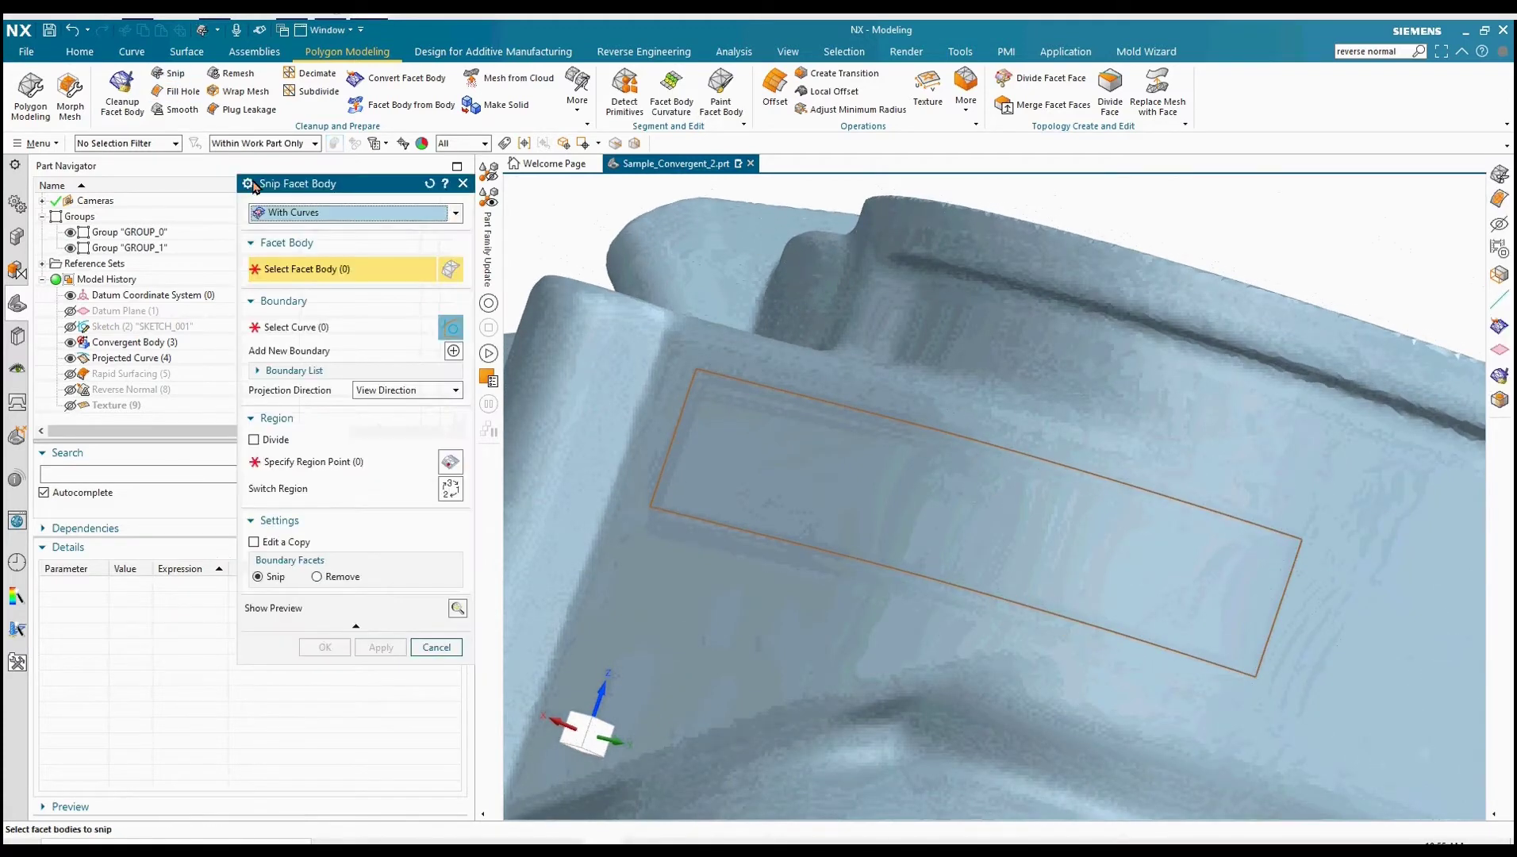
pyautogui.click(366, 214)
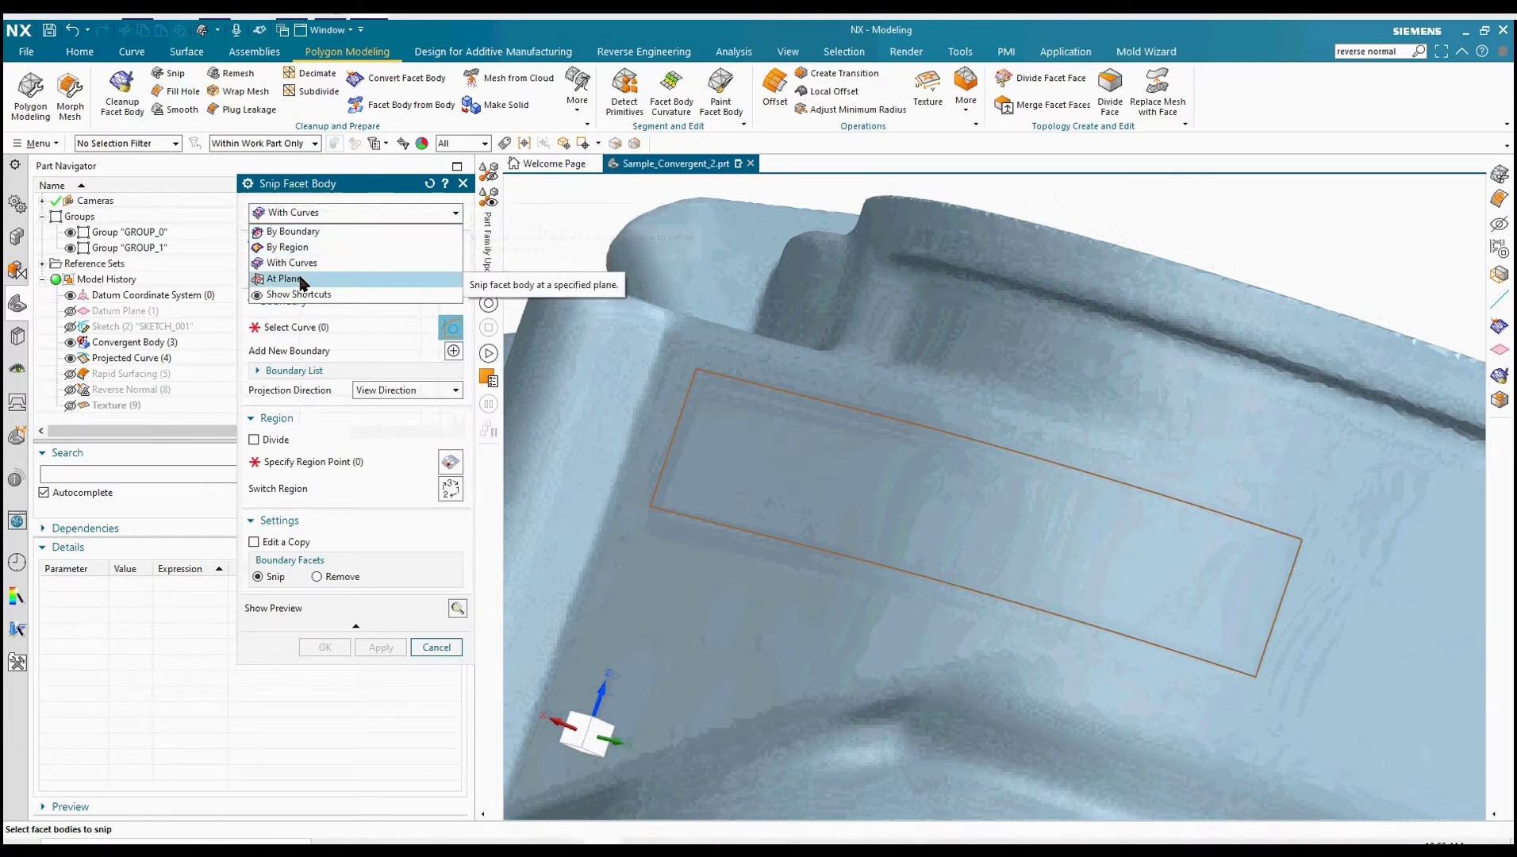
pyautogui.click(306, 232)
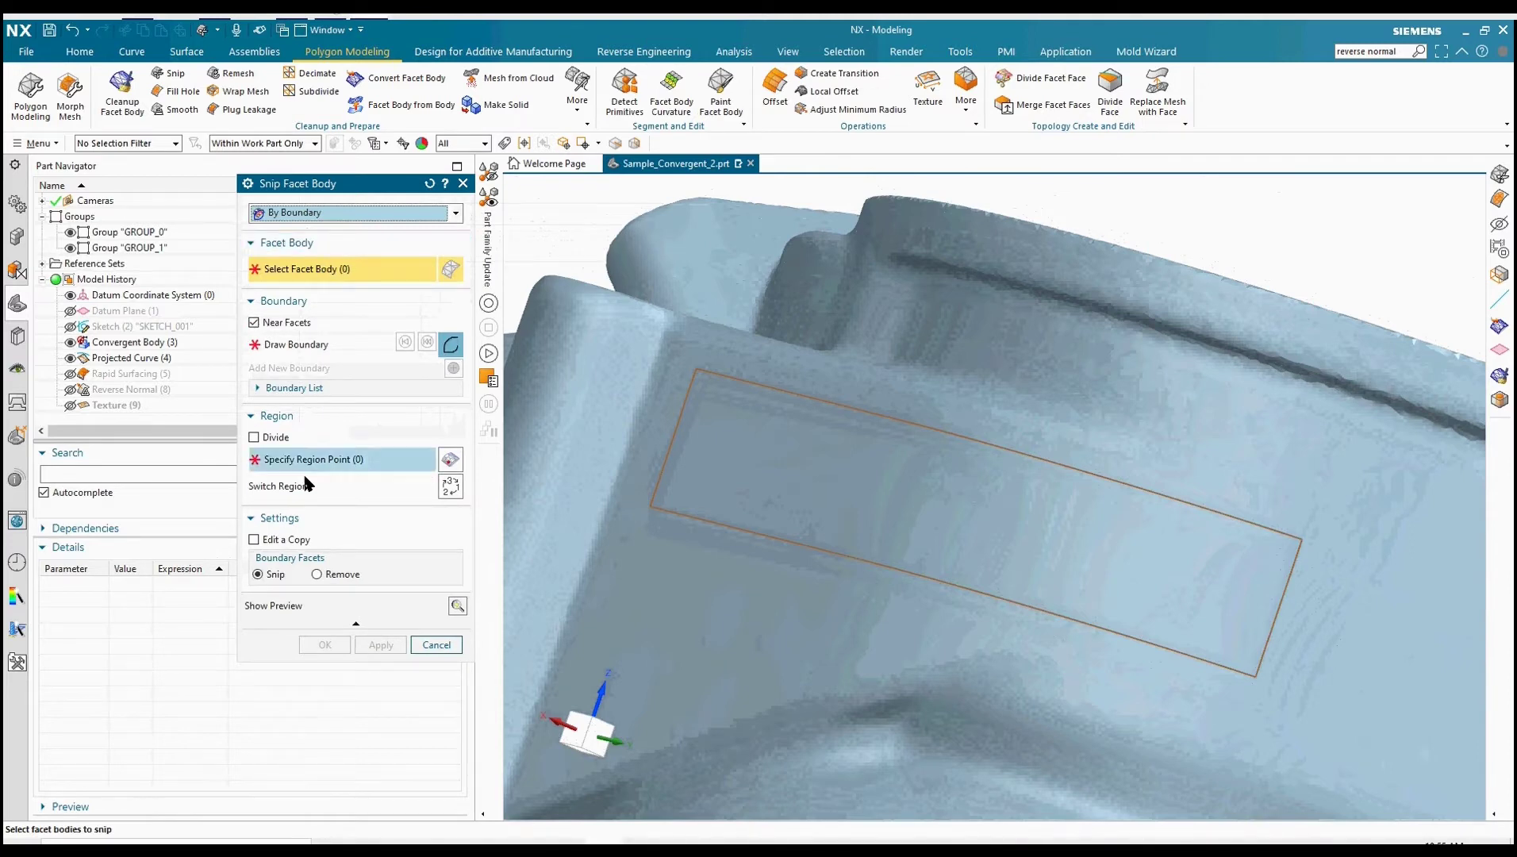
pyautogui.click(304, 543)
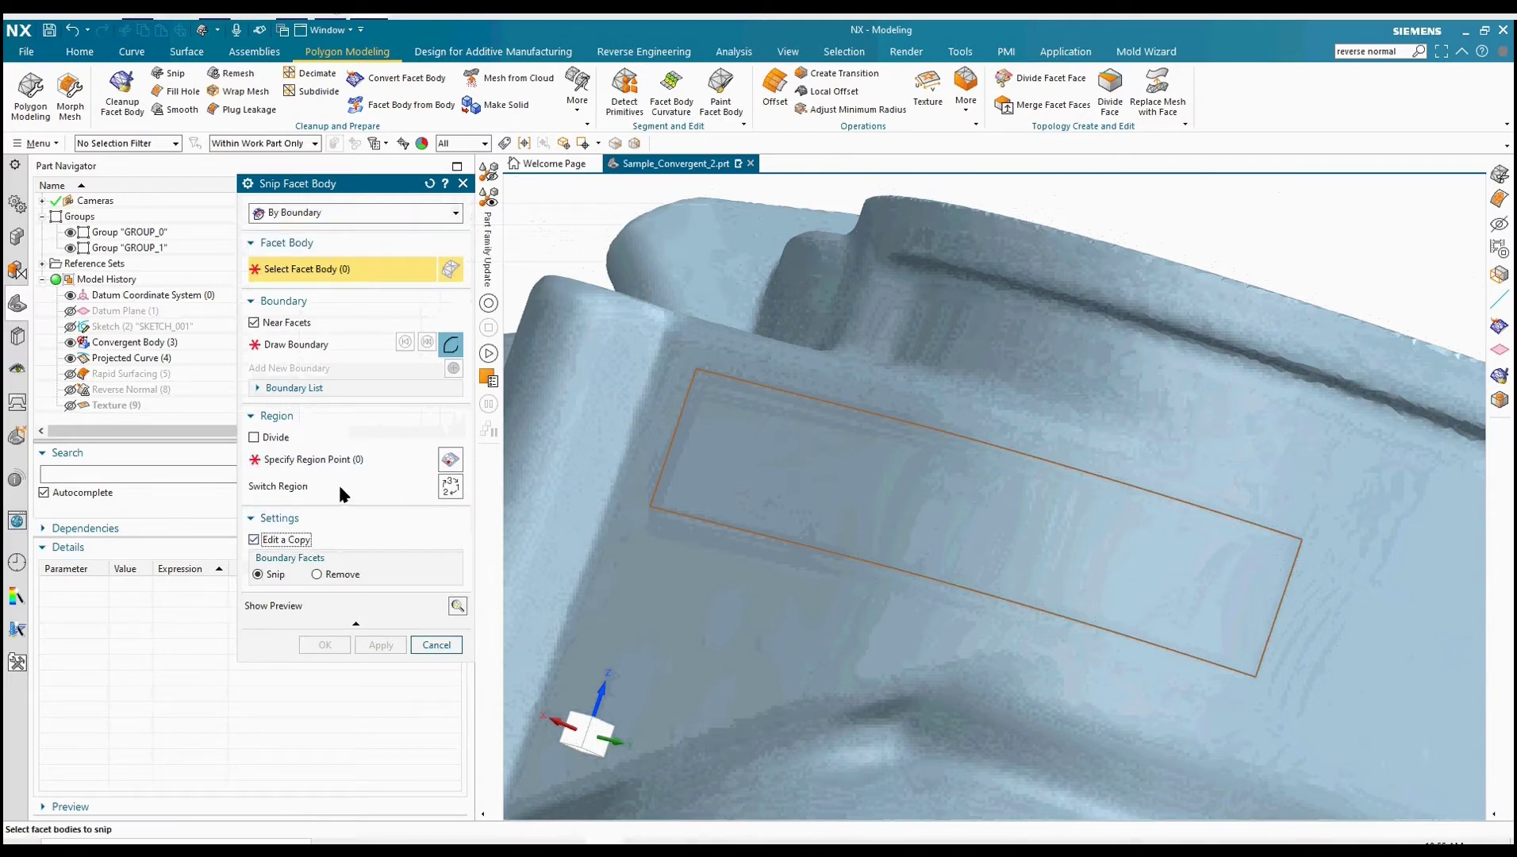
pyautogui.click(274, 437)
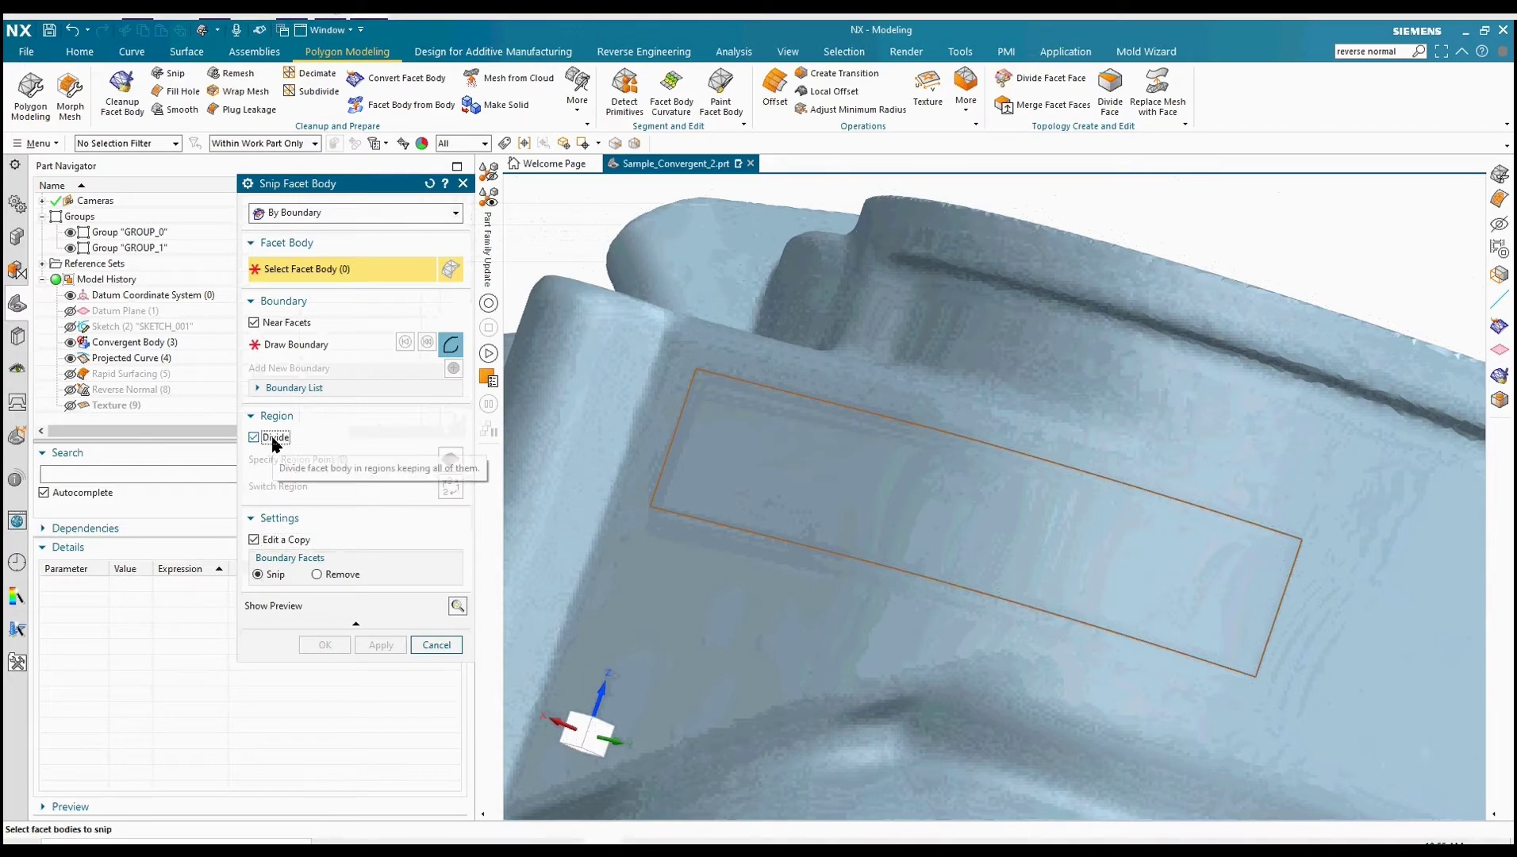
pyautogui.click(747, 367)
# - Draw a closed snip boundary along the projected rectangle, snapping to its corners and edge points, and divide the body with it
pyautogui.click(310, 345)
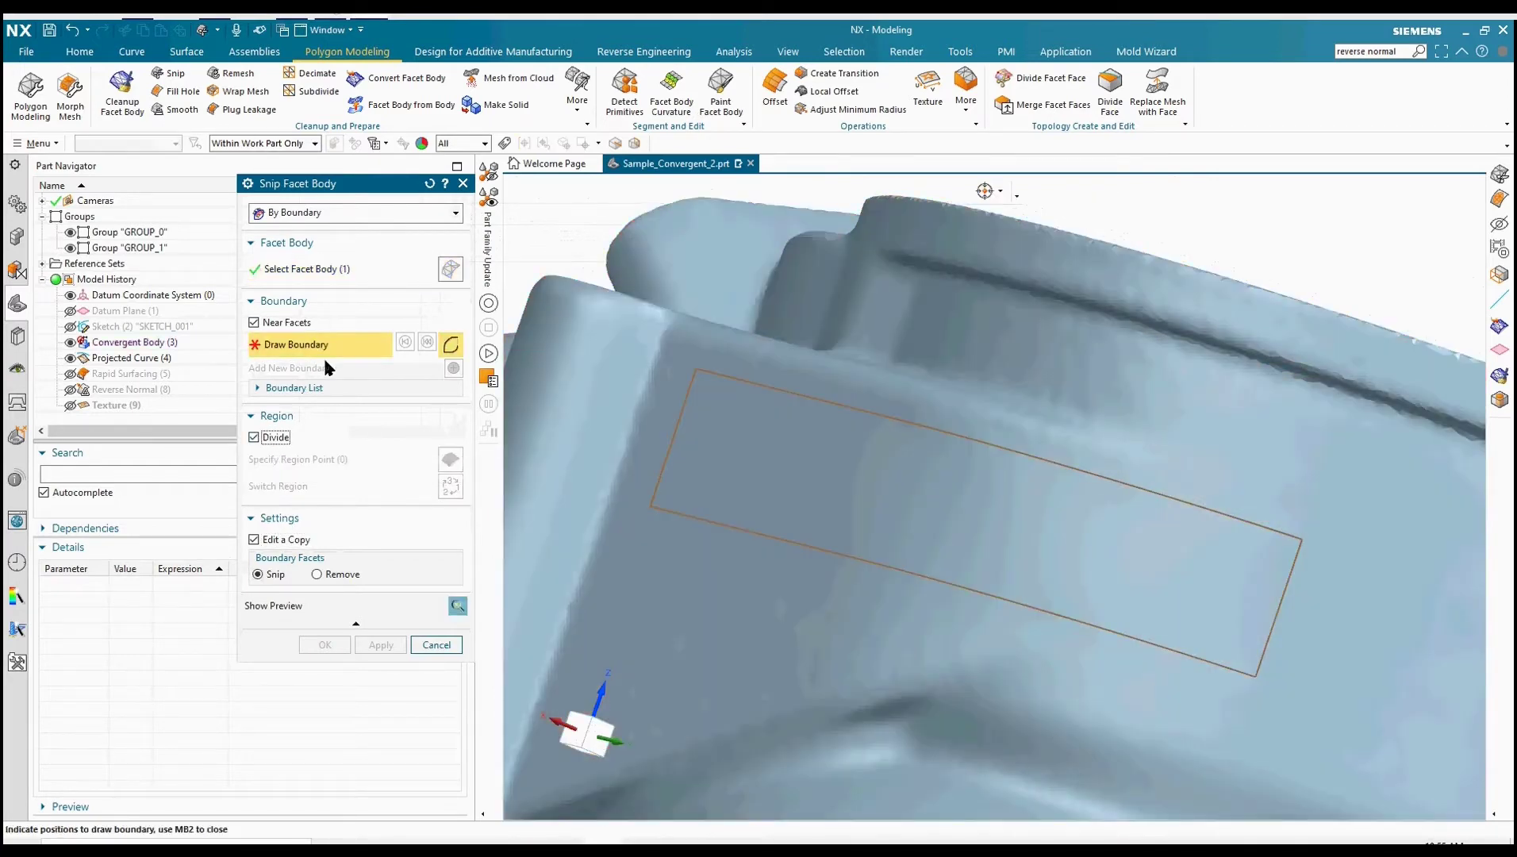
pyautogui.click(1004, 195)
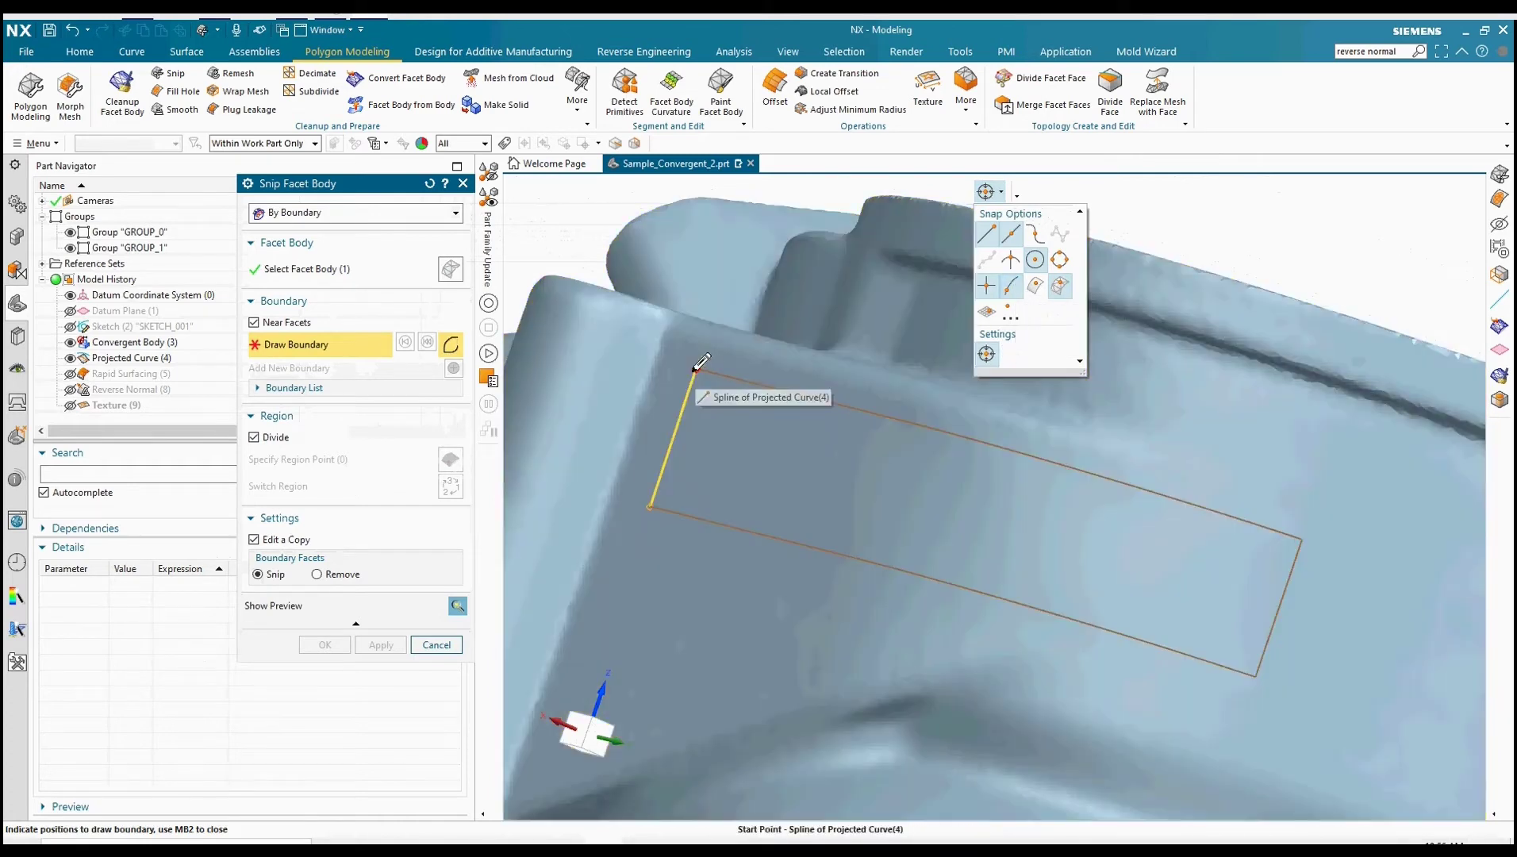
pyautogui.click(700, 364)
pyautogui.click(924, 370)
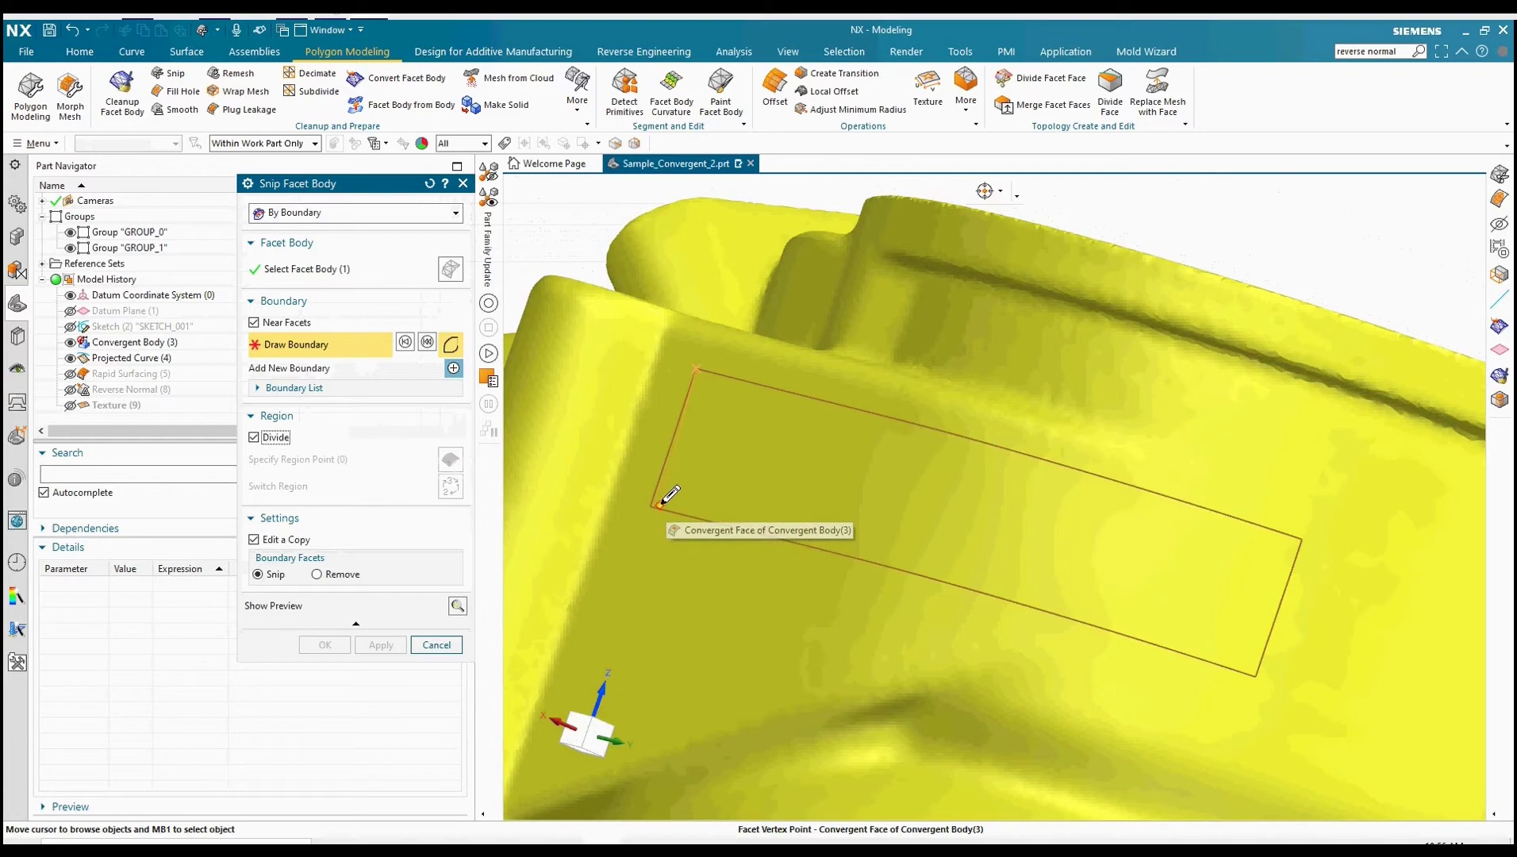
pyautogui.click(654, 502)
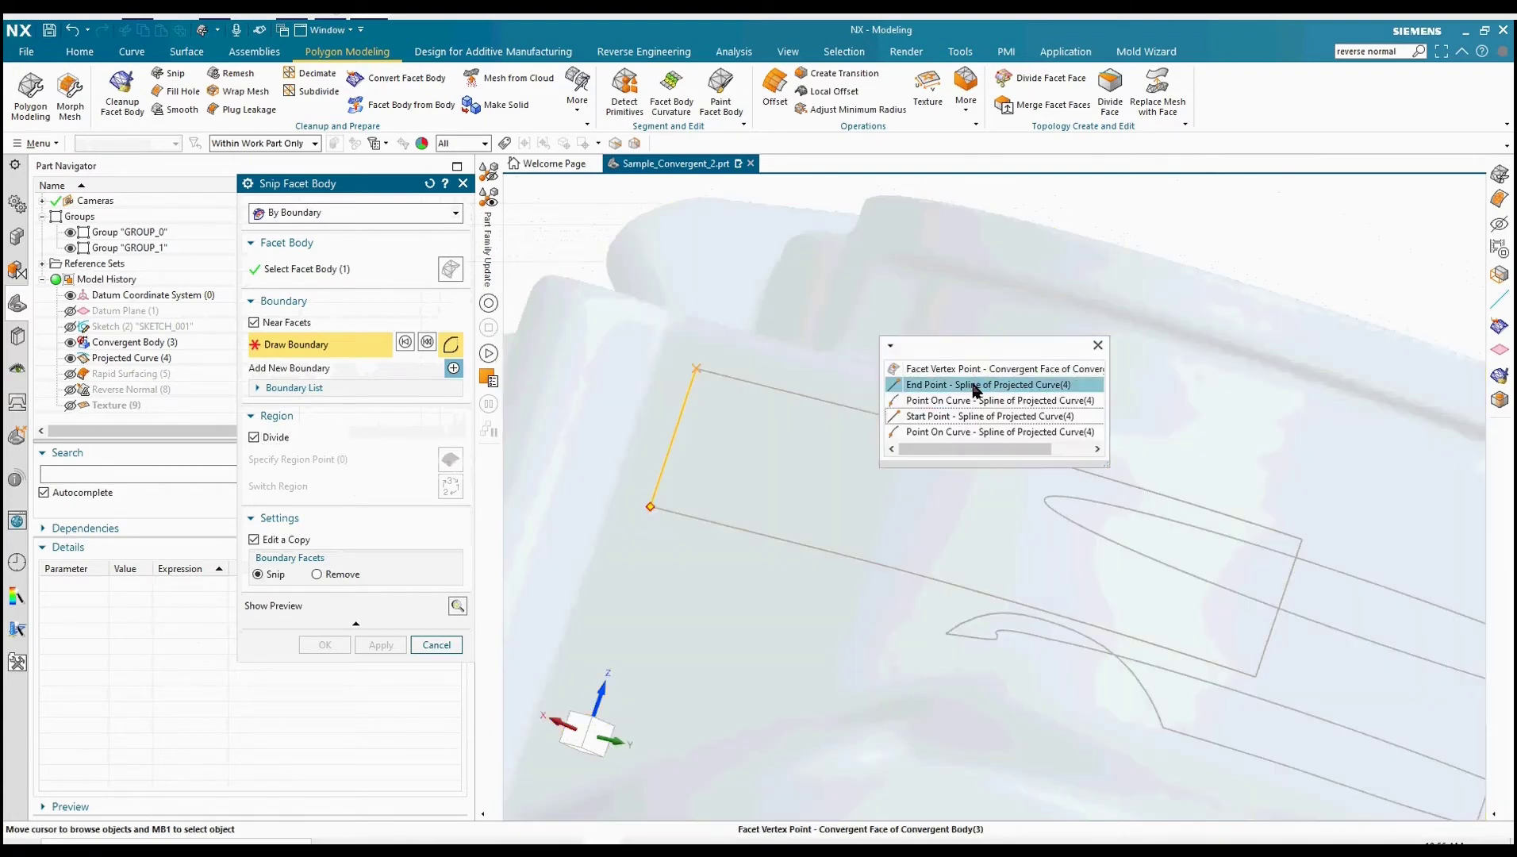
pyautogui.click(977, 384)
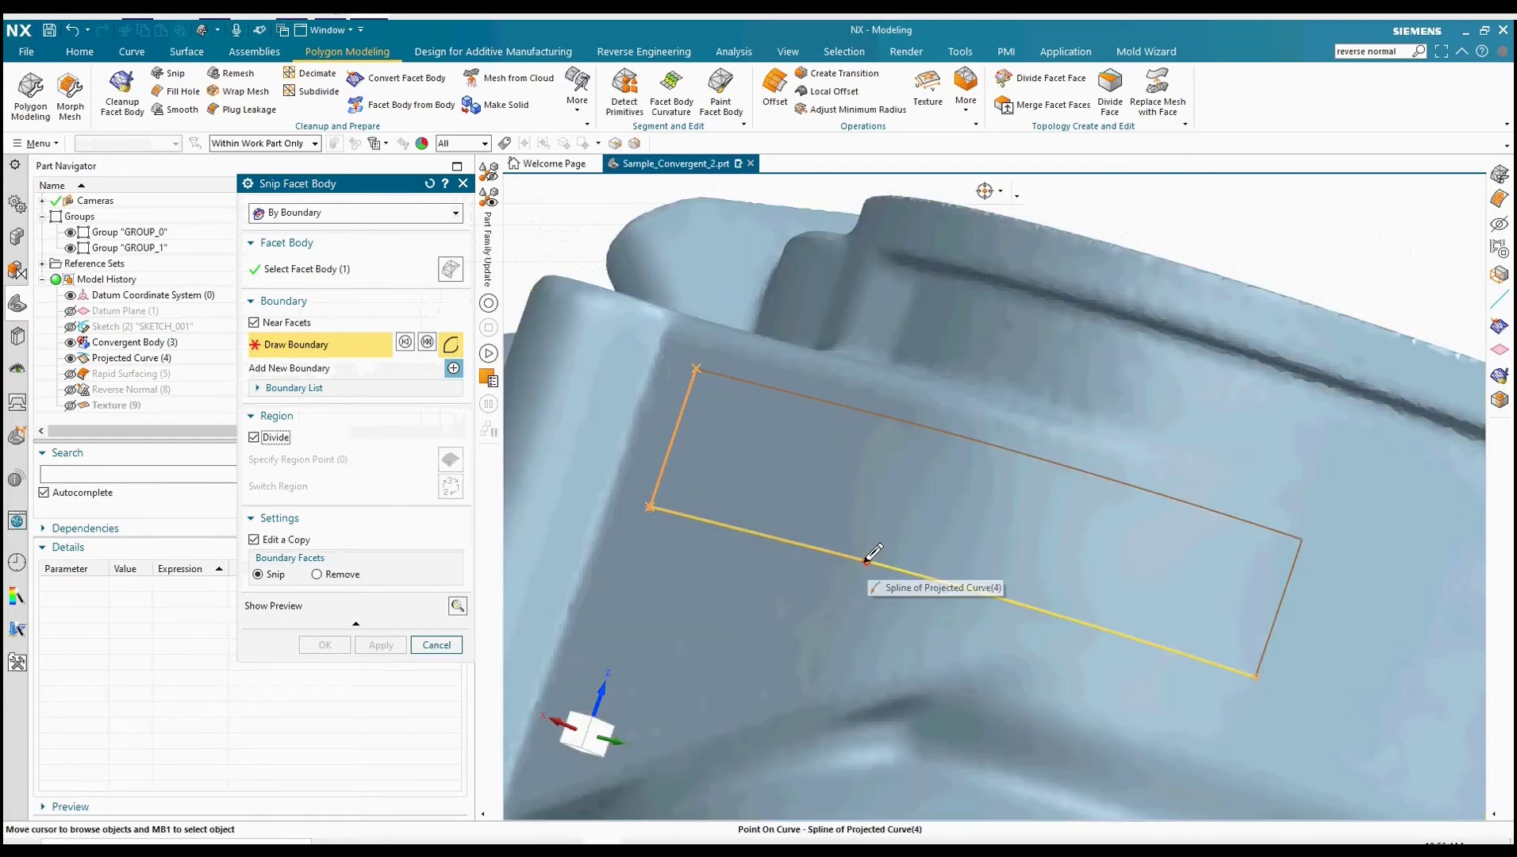
pyautogui.click(866, 561)
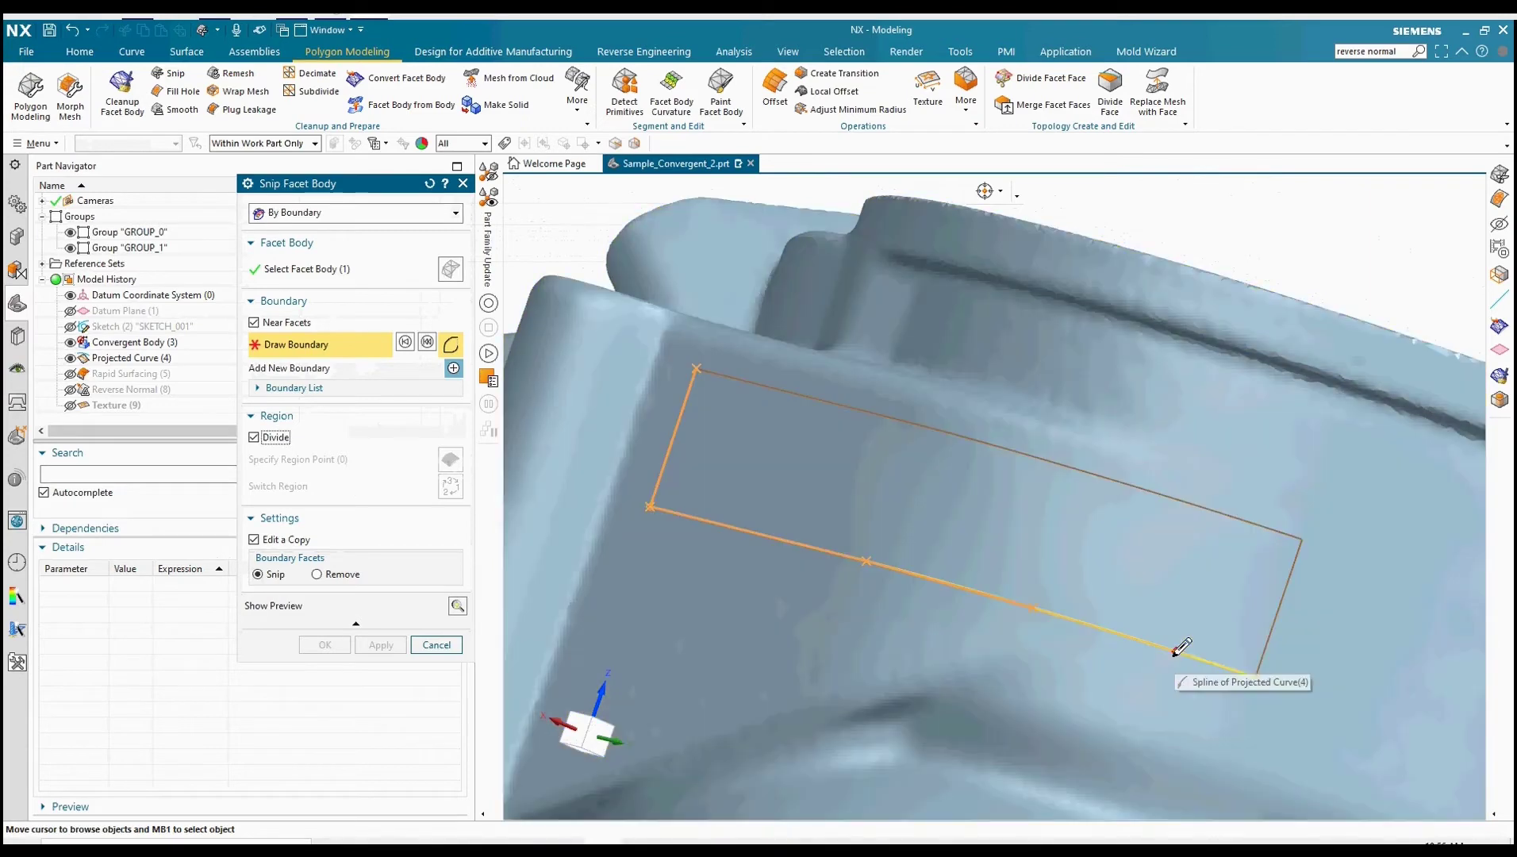
pyautogui.click(1256, 675)
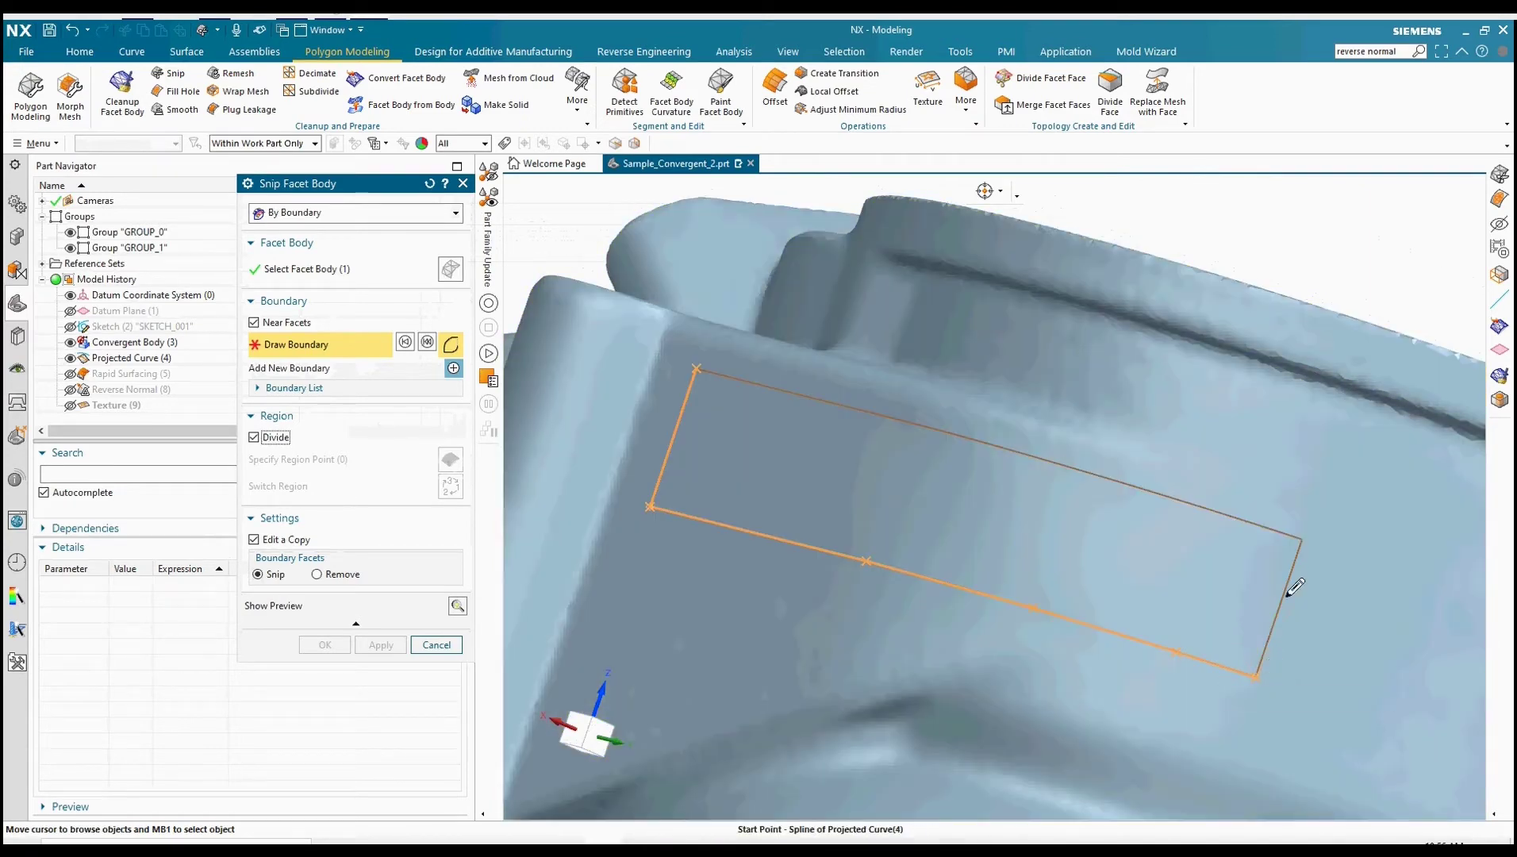
pyautogui.click(1304, 538)
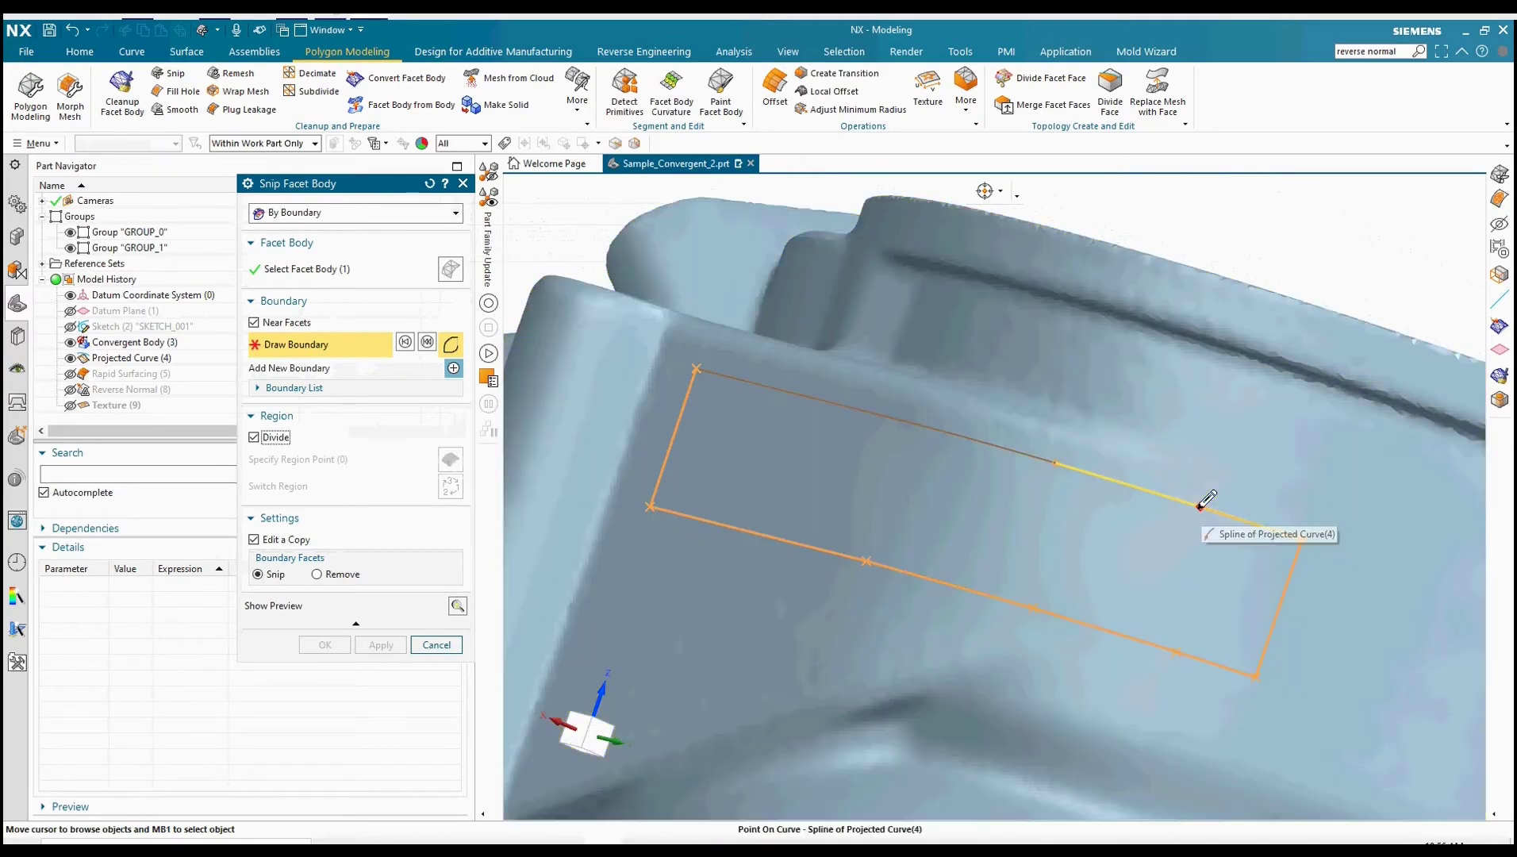
pyautogui.click(942, 431)
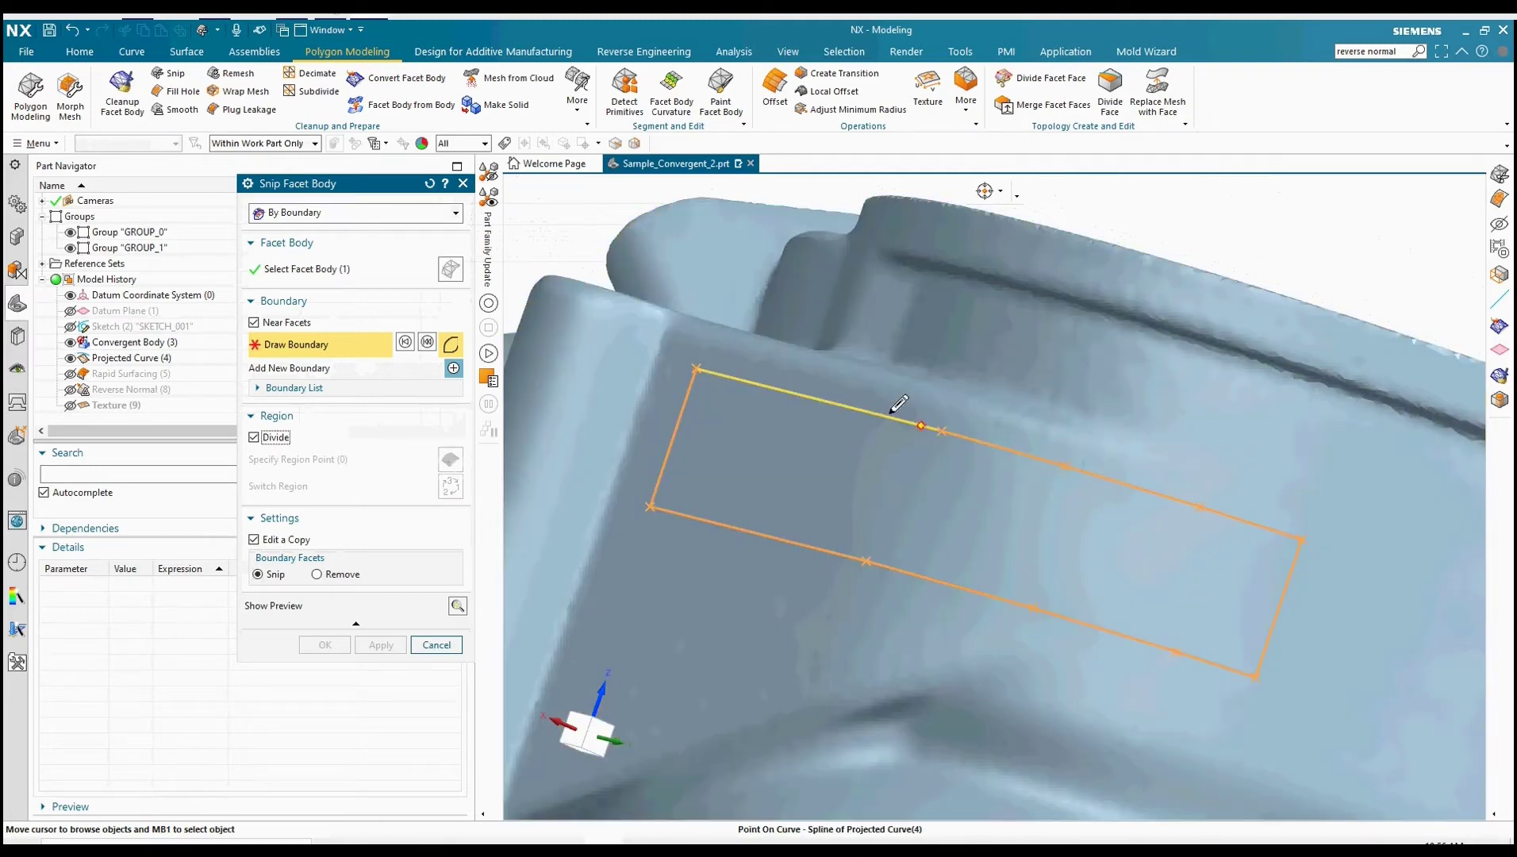
pyautogui.click(771, 388)
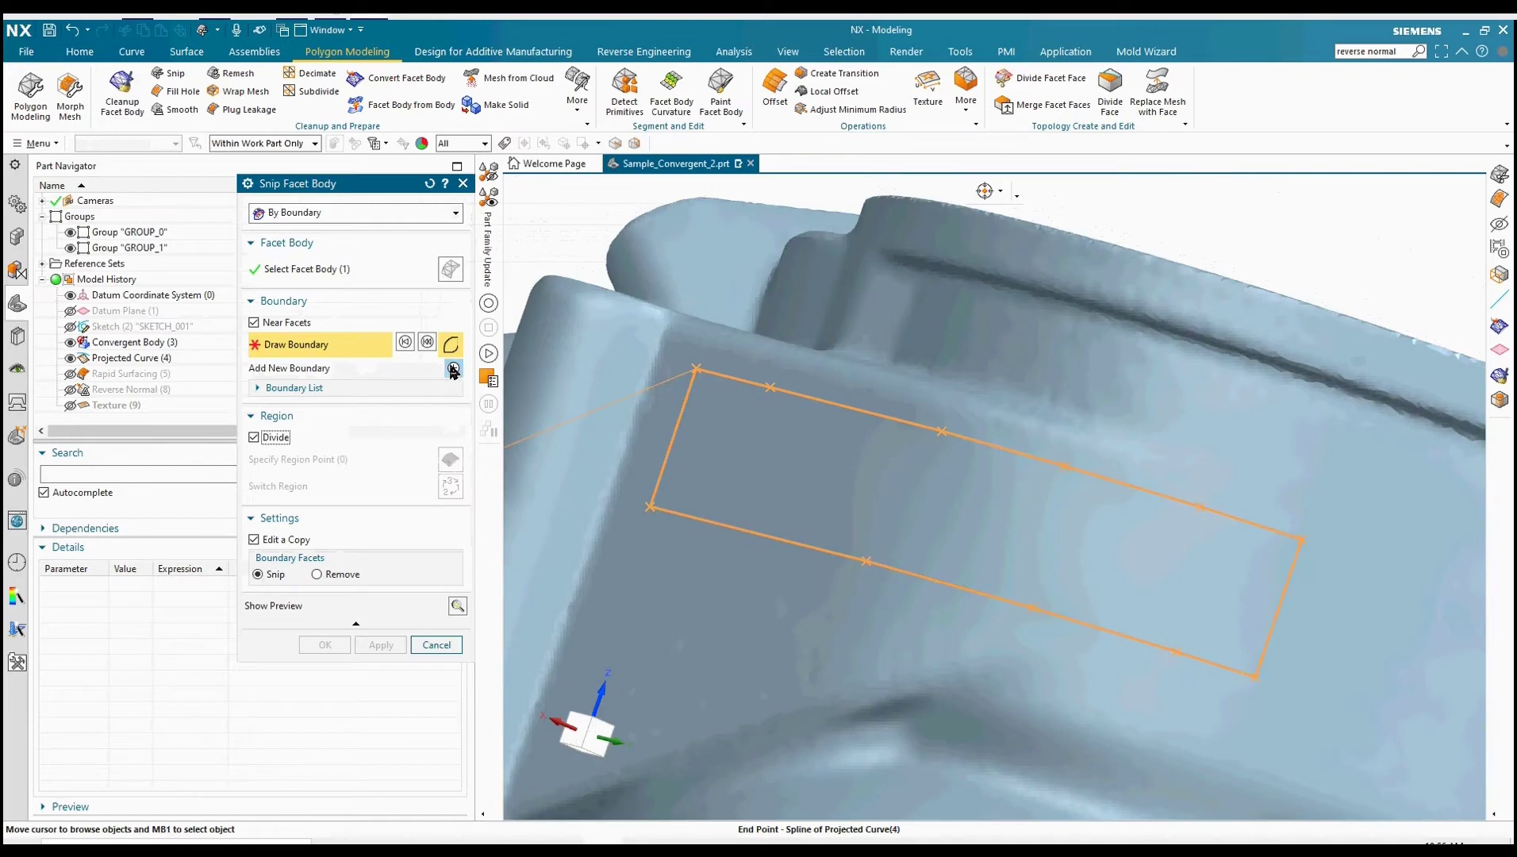
pyautogui.click(453, 369)
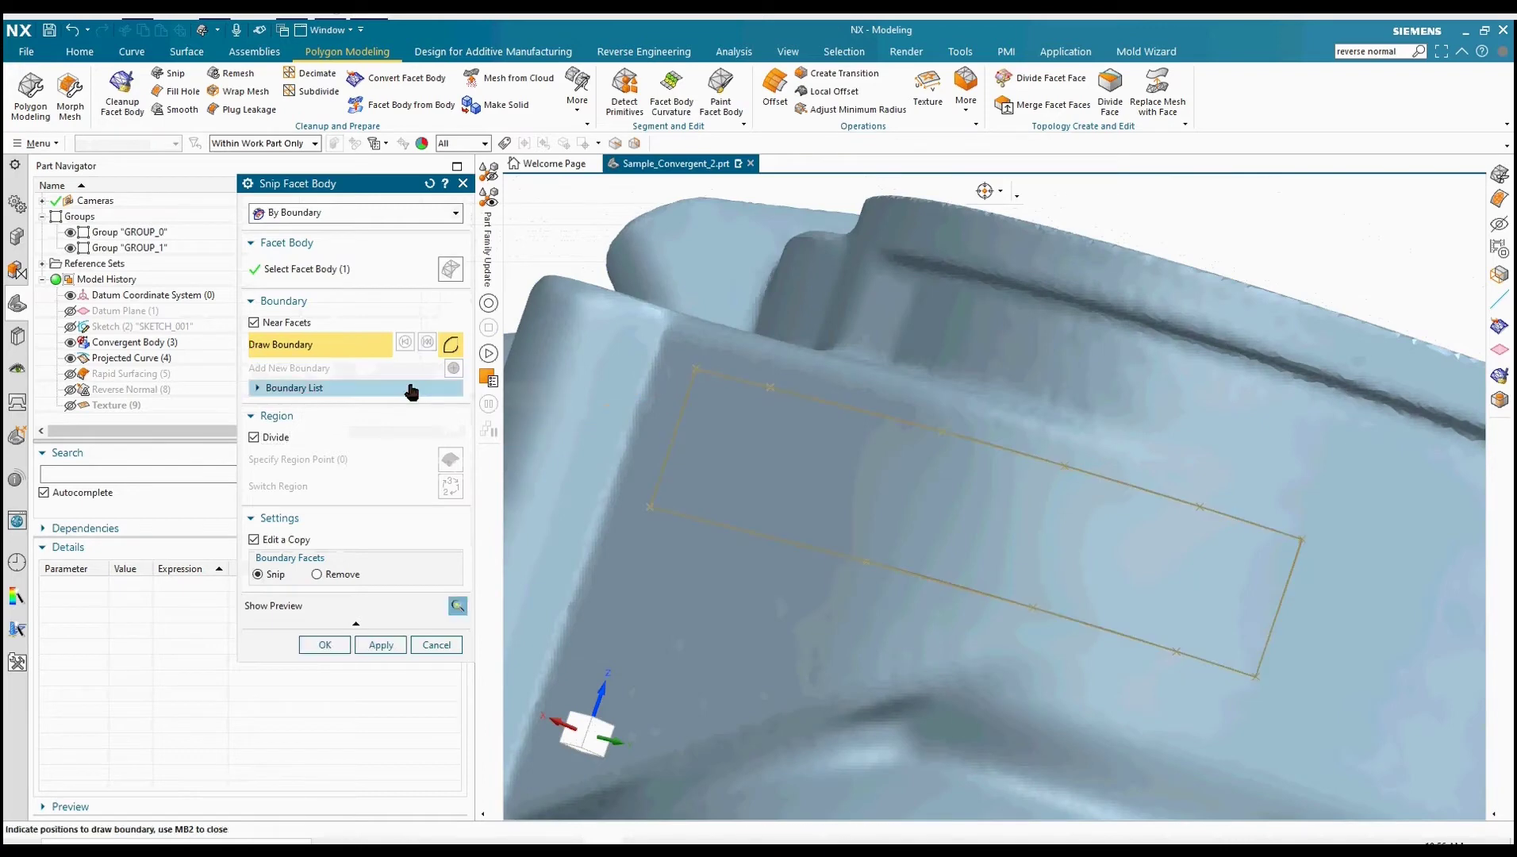
pyautogui.click(326, 645)
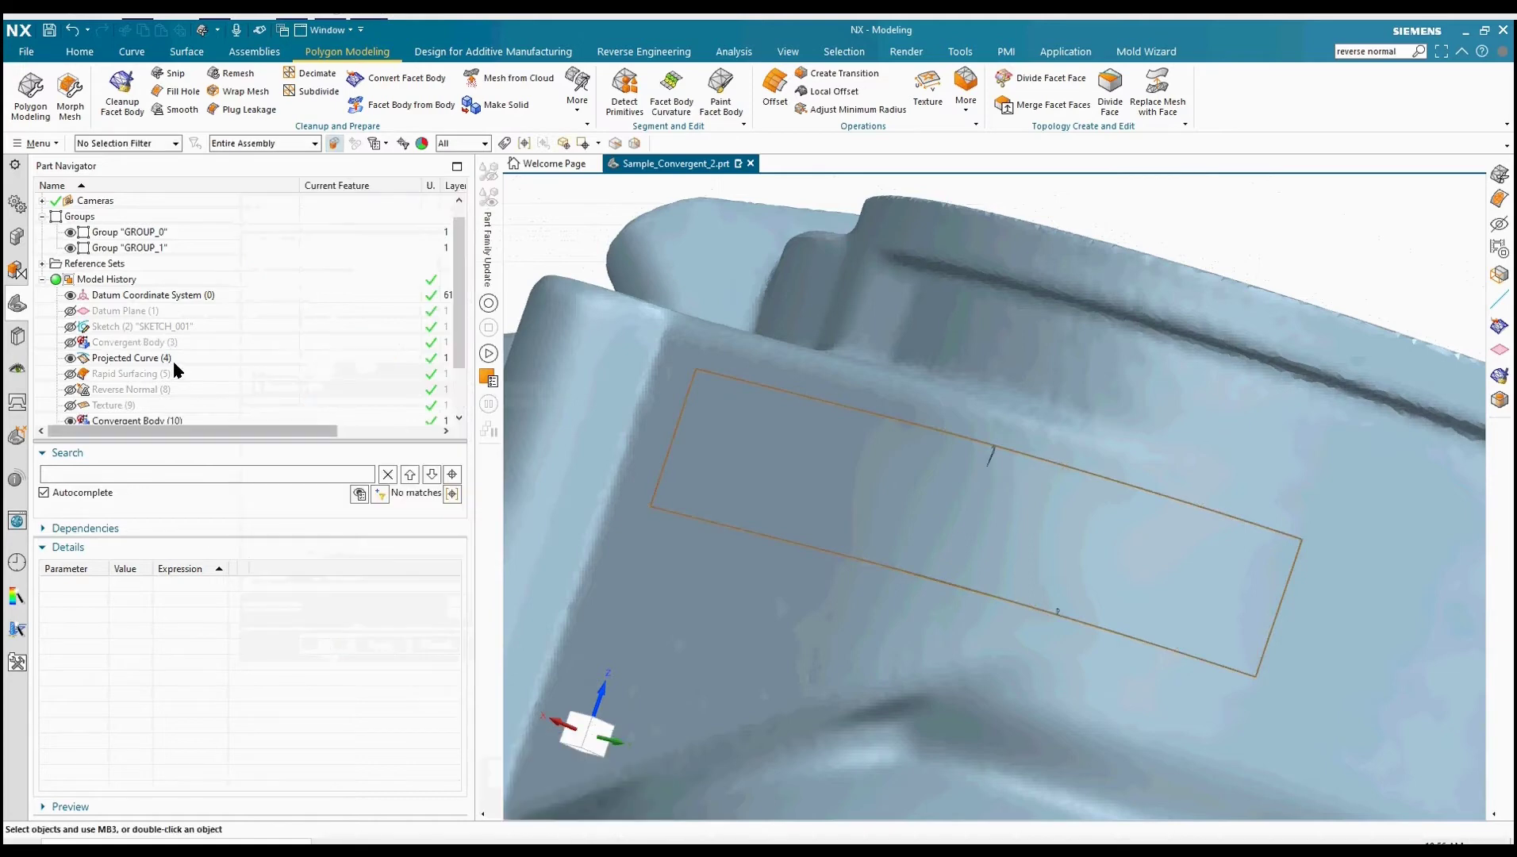
# - Hide the snipped rectangular patch and the two tiny leftover bodies, Convergent Body (13), (12) and (11)
pyautogui.click(135, 406)
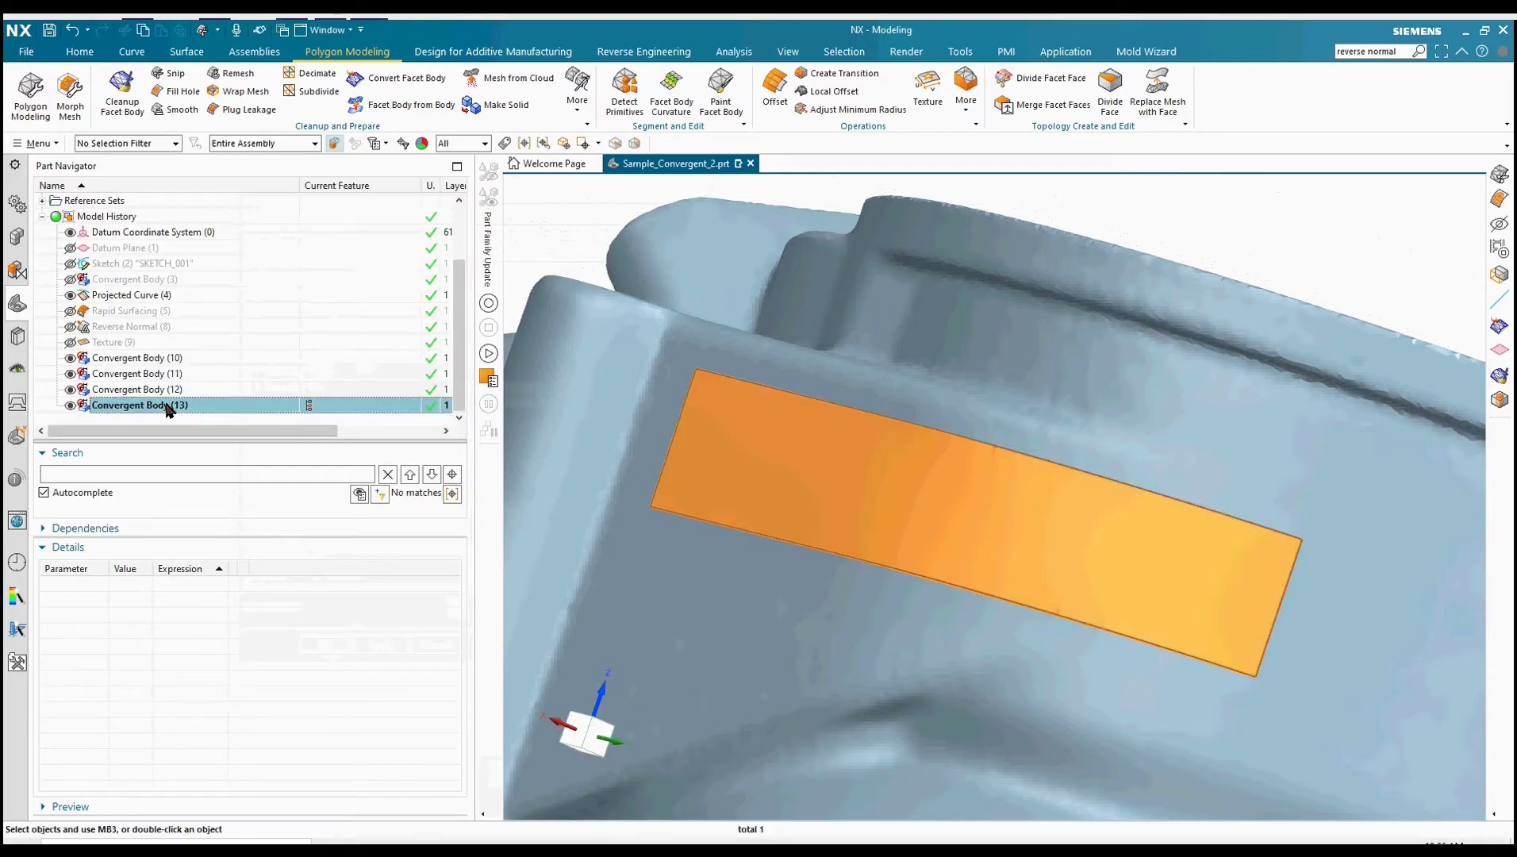
pyautogui.rightClick(169, 409)
pyautogui.click(194, 424)
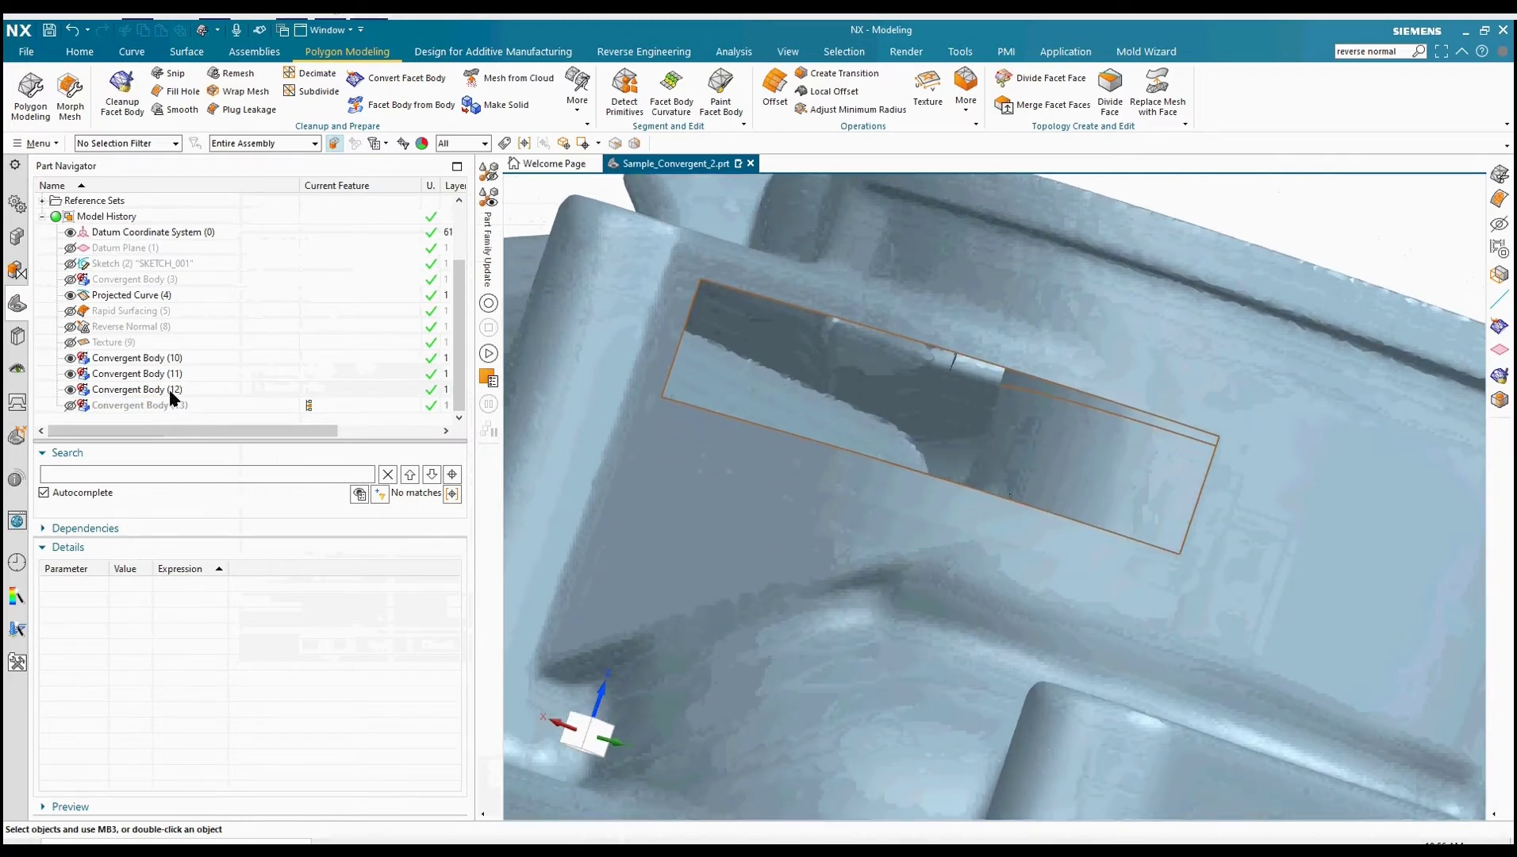
pyautogui.click(172, 396)
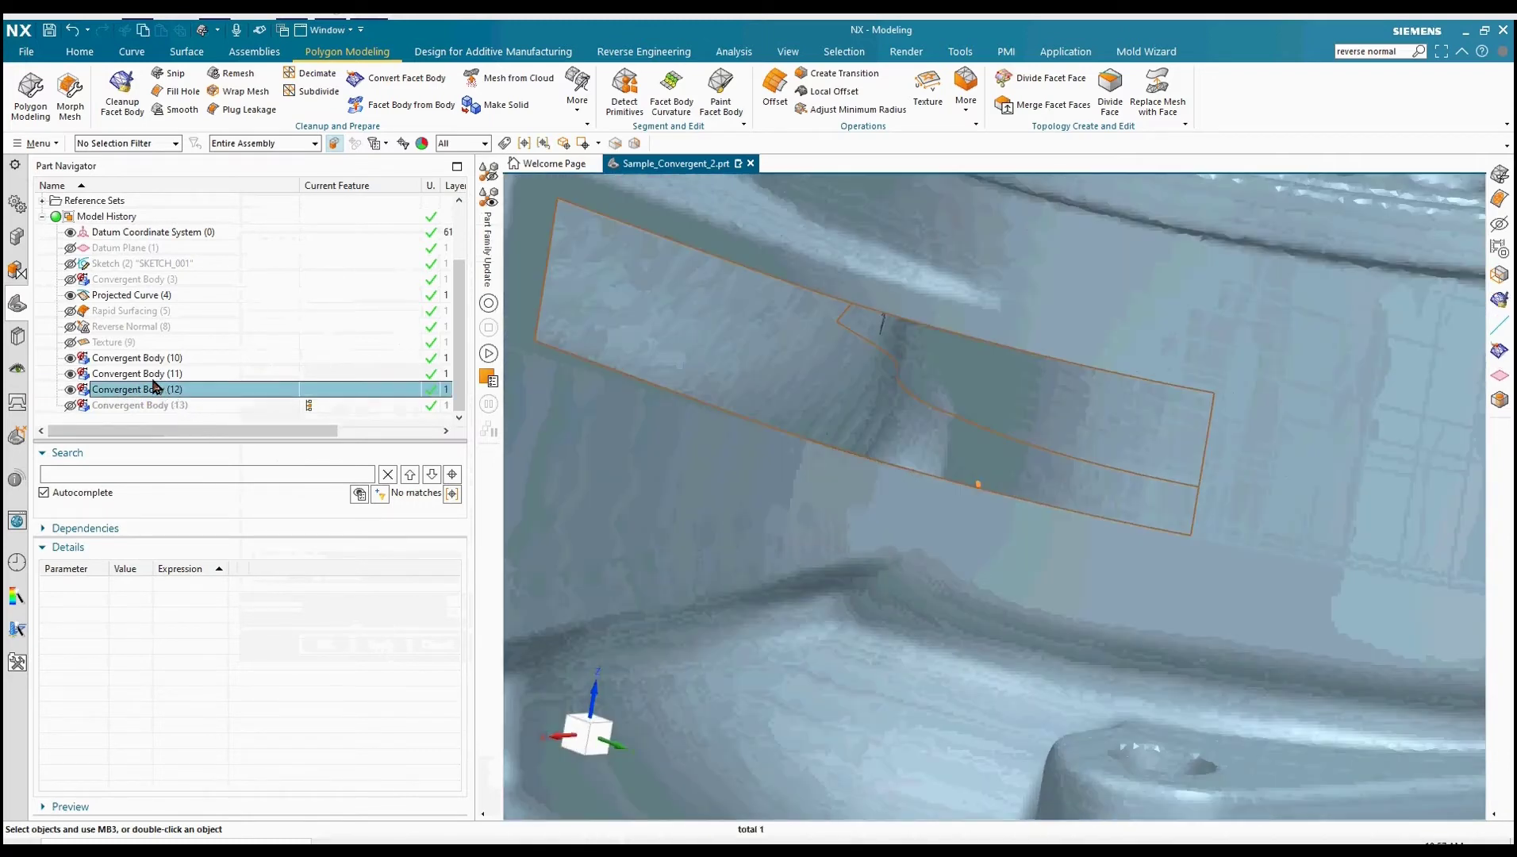
pyautogui.rightClick(164, 391)
pyautogui.click(183, 406)
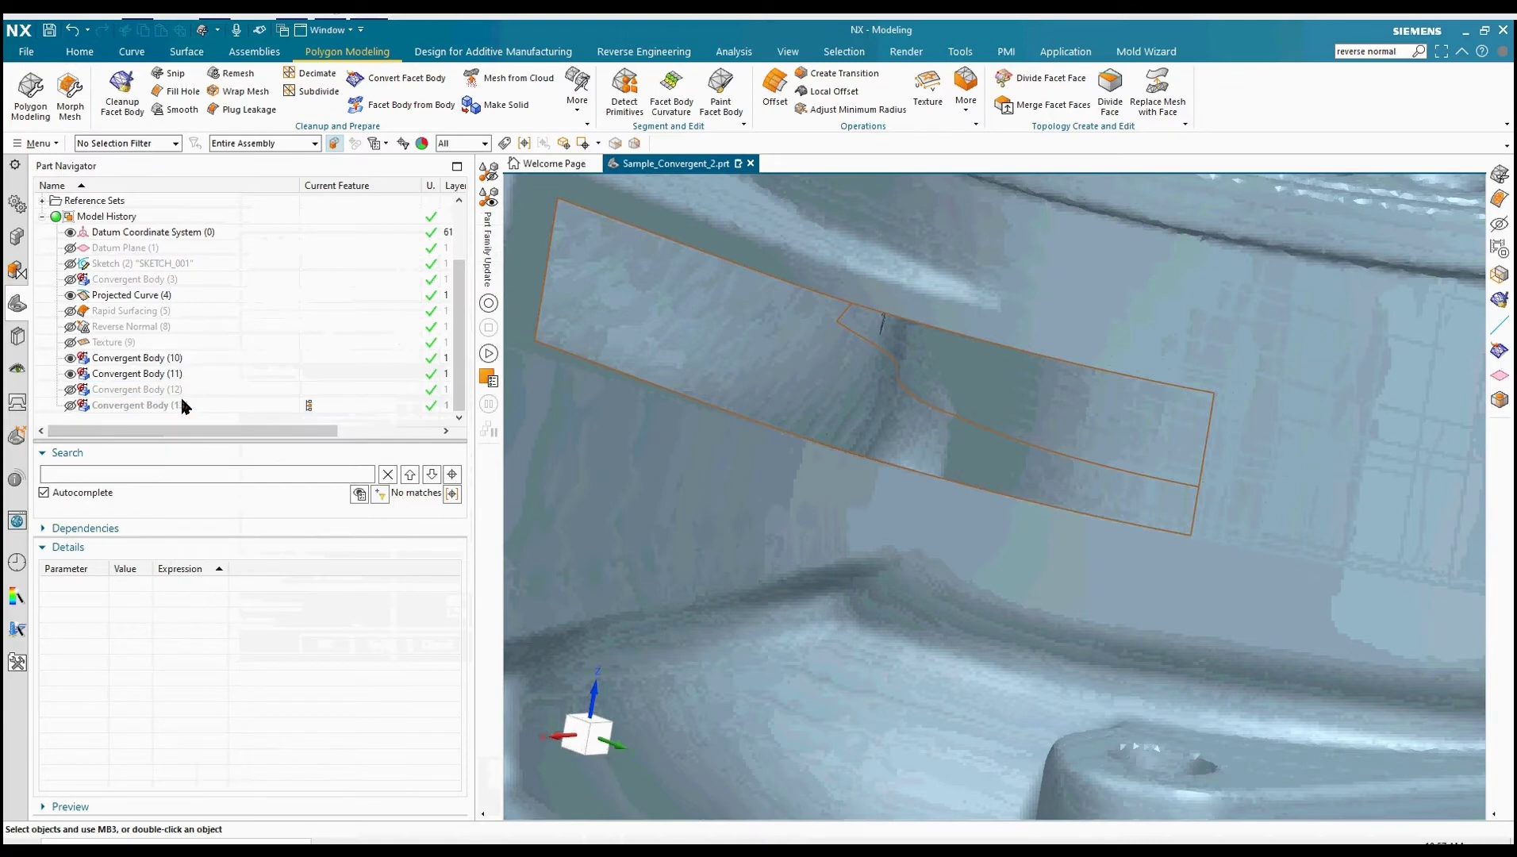
pyautogui.click(151, 376)
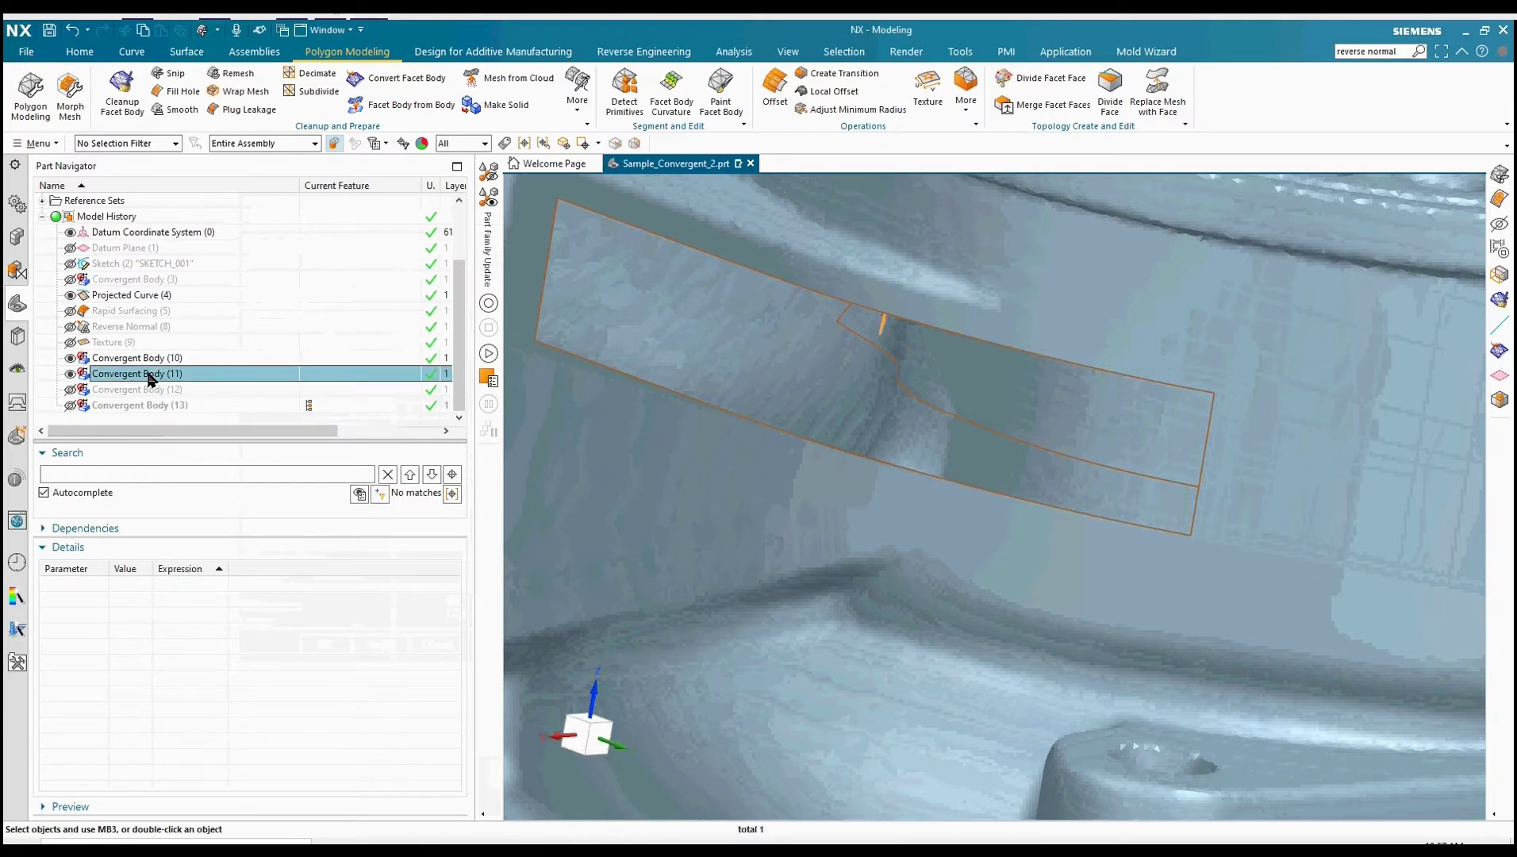
pyautogui.rightClick(152, 376)
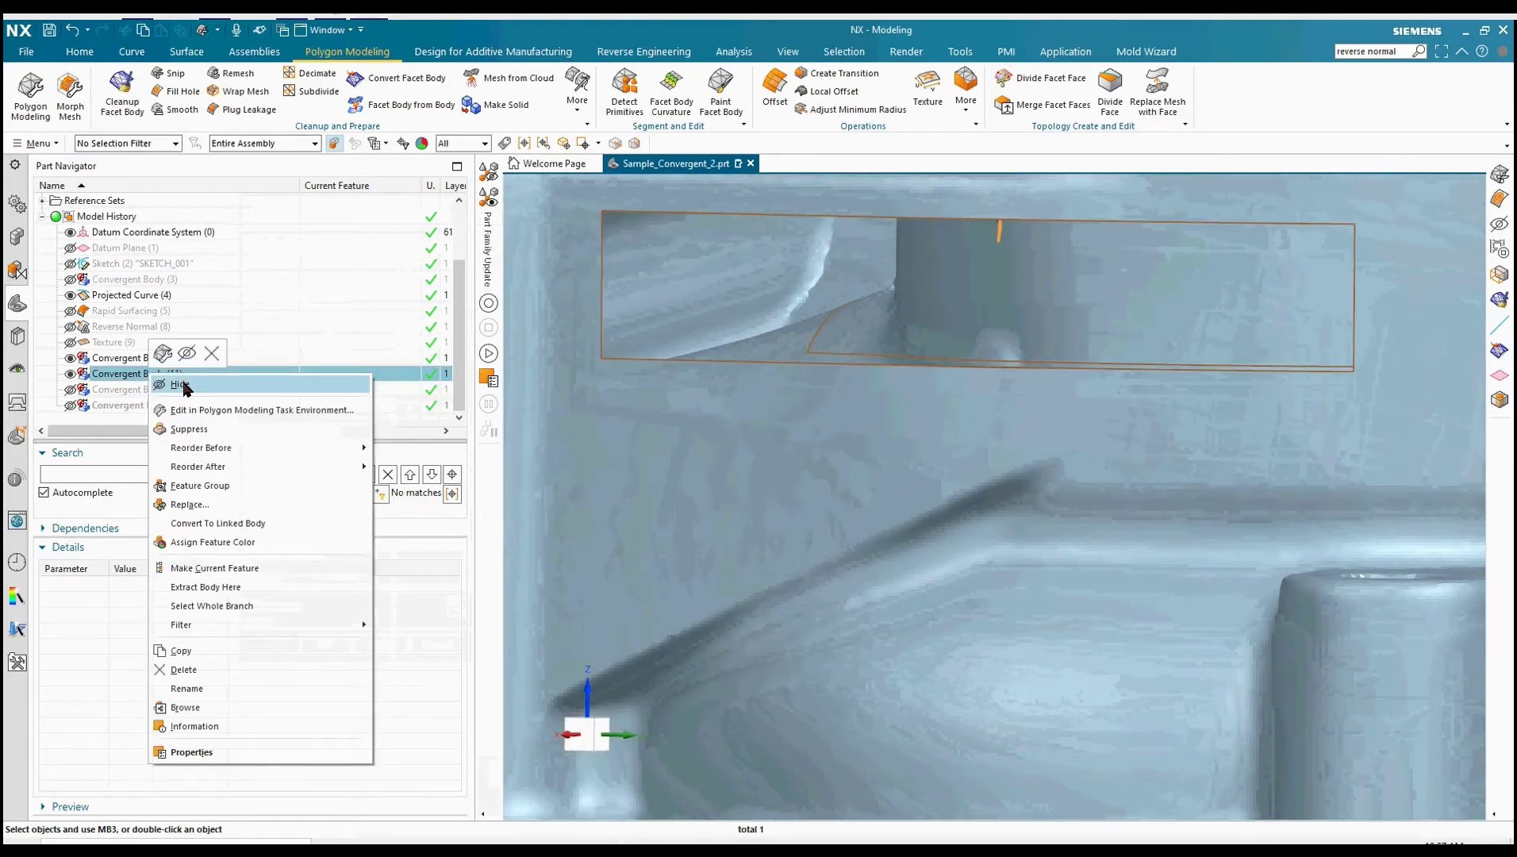
pyautogui.click(181, 385)
# - Show the Texture feature again in the rectangular opening of Convergent Body (10)
pyautogui.click(152, 362)
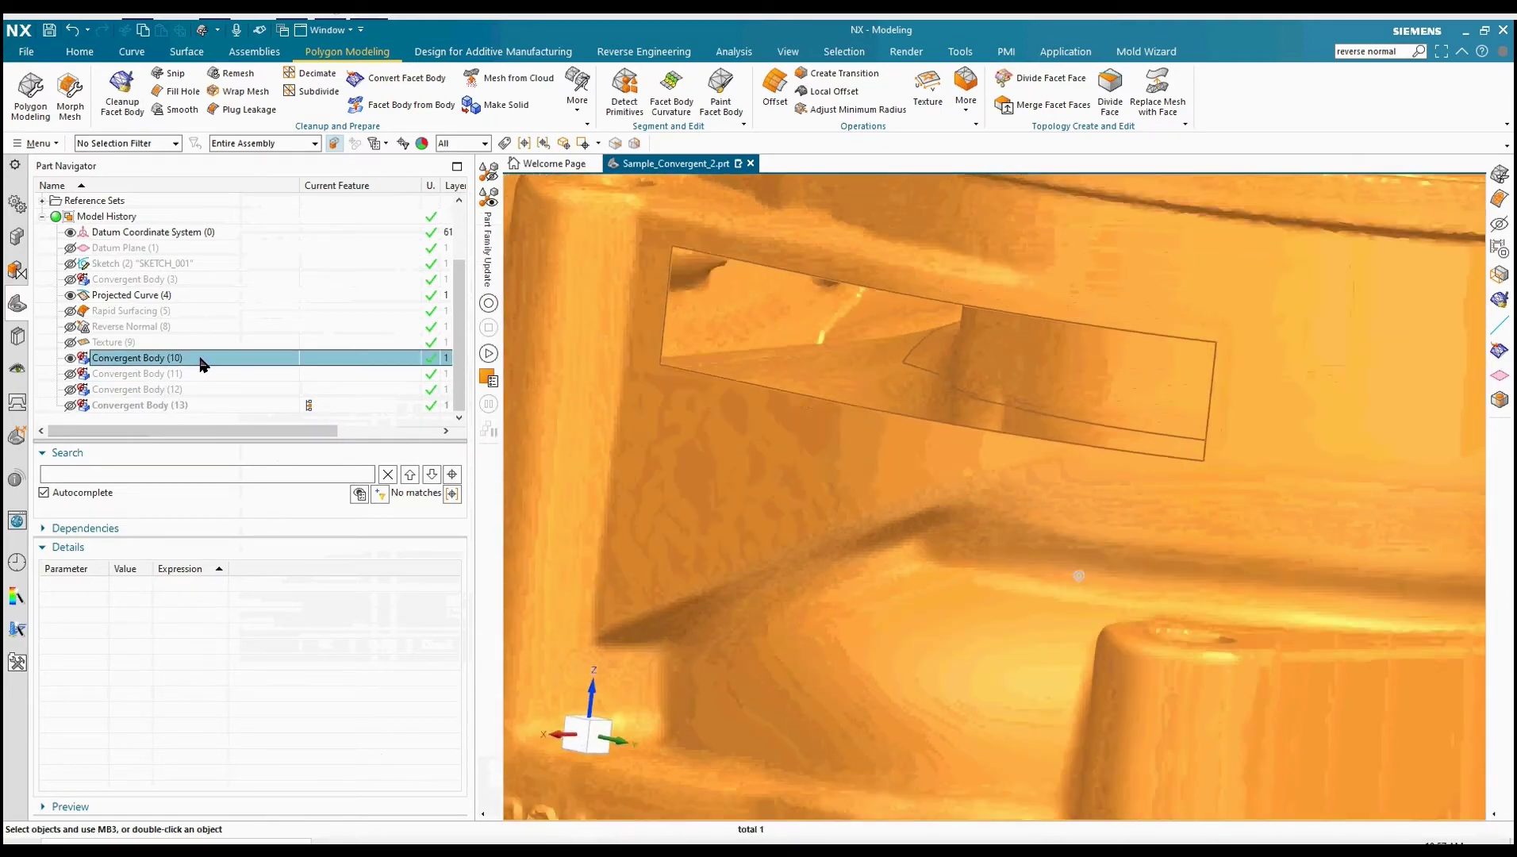
pyautogui.rightClick(135, 344)
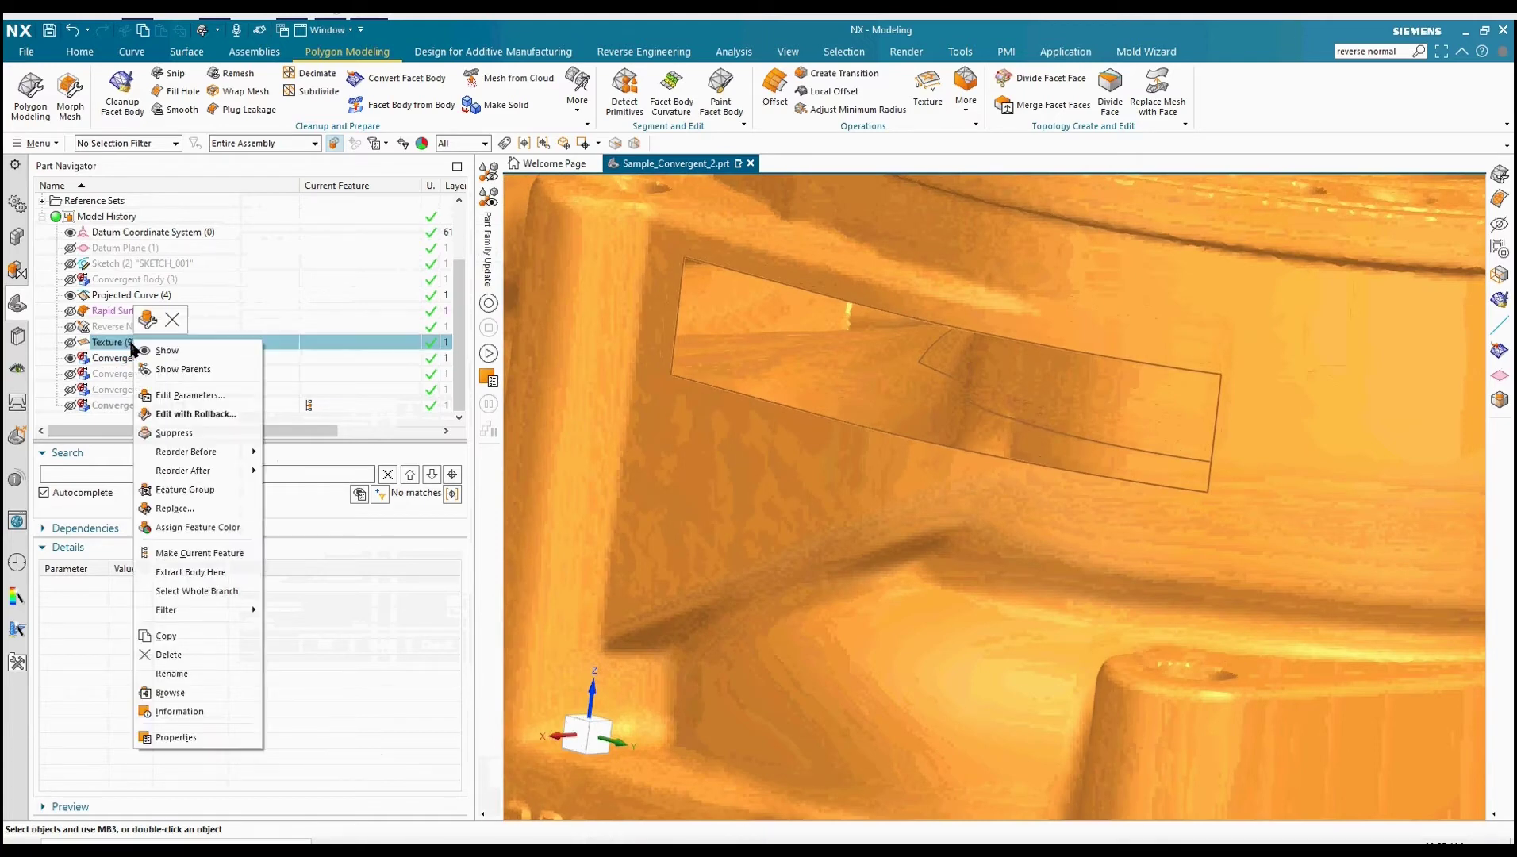
pyautogui.click(152, 355)
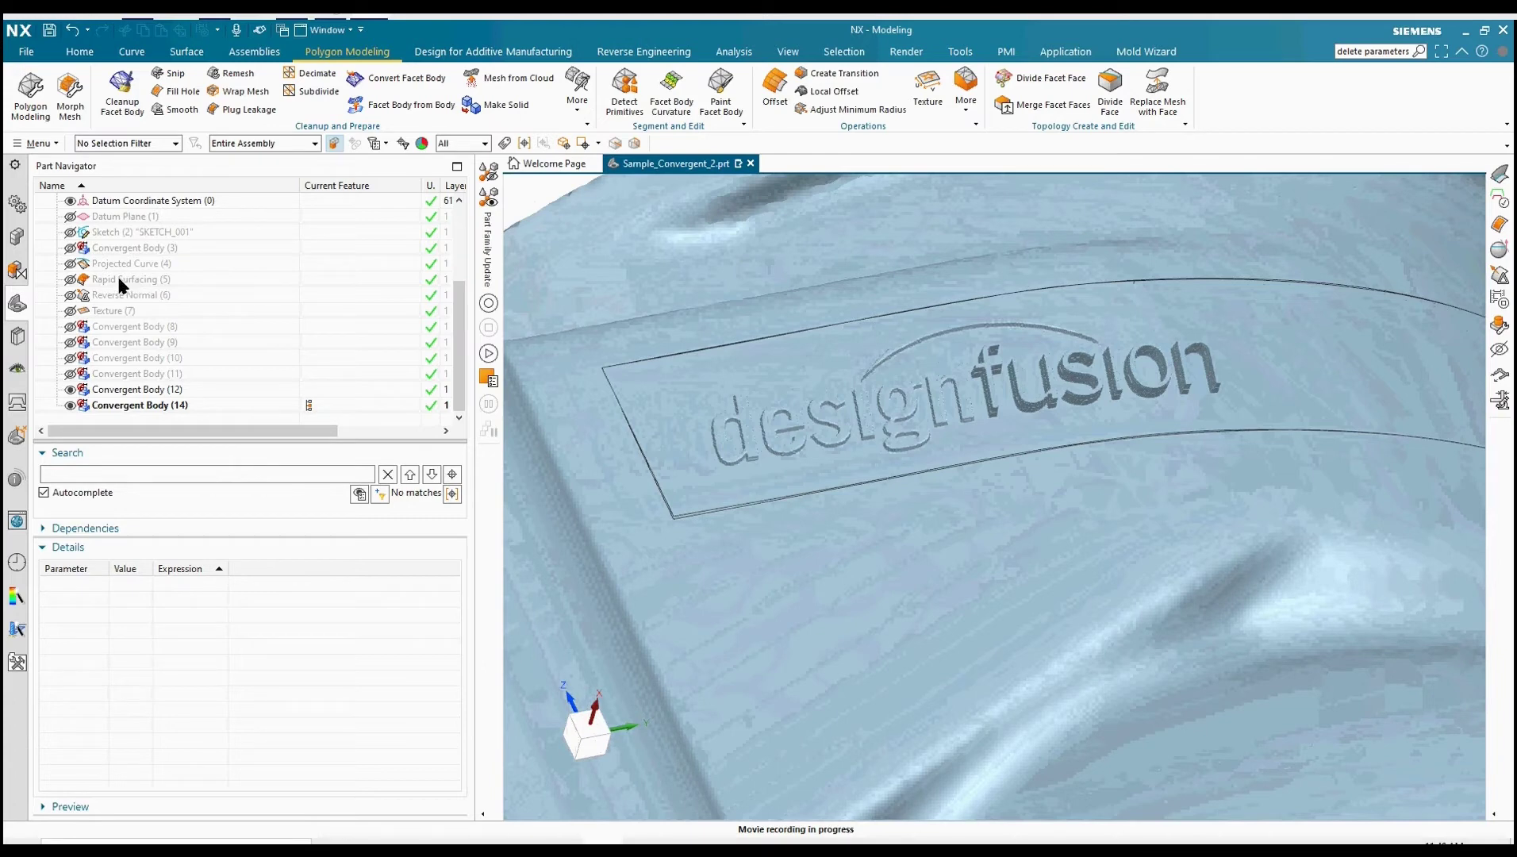
# - Hide the textured logo body, Convergent Body (12), leaving only the main body with its rectangular opening
pyautogui.click(577, 113)
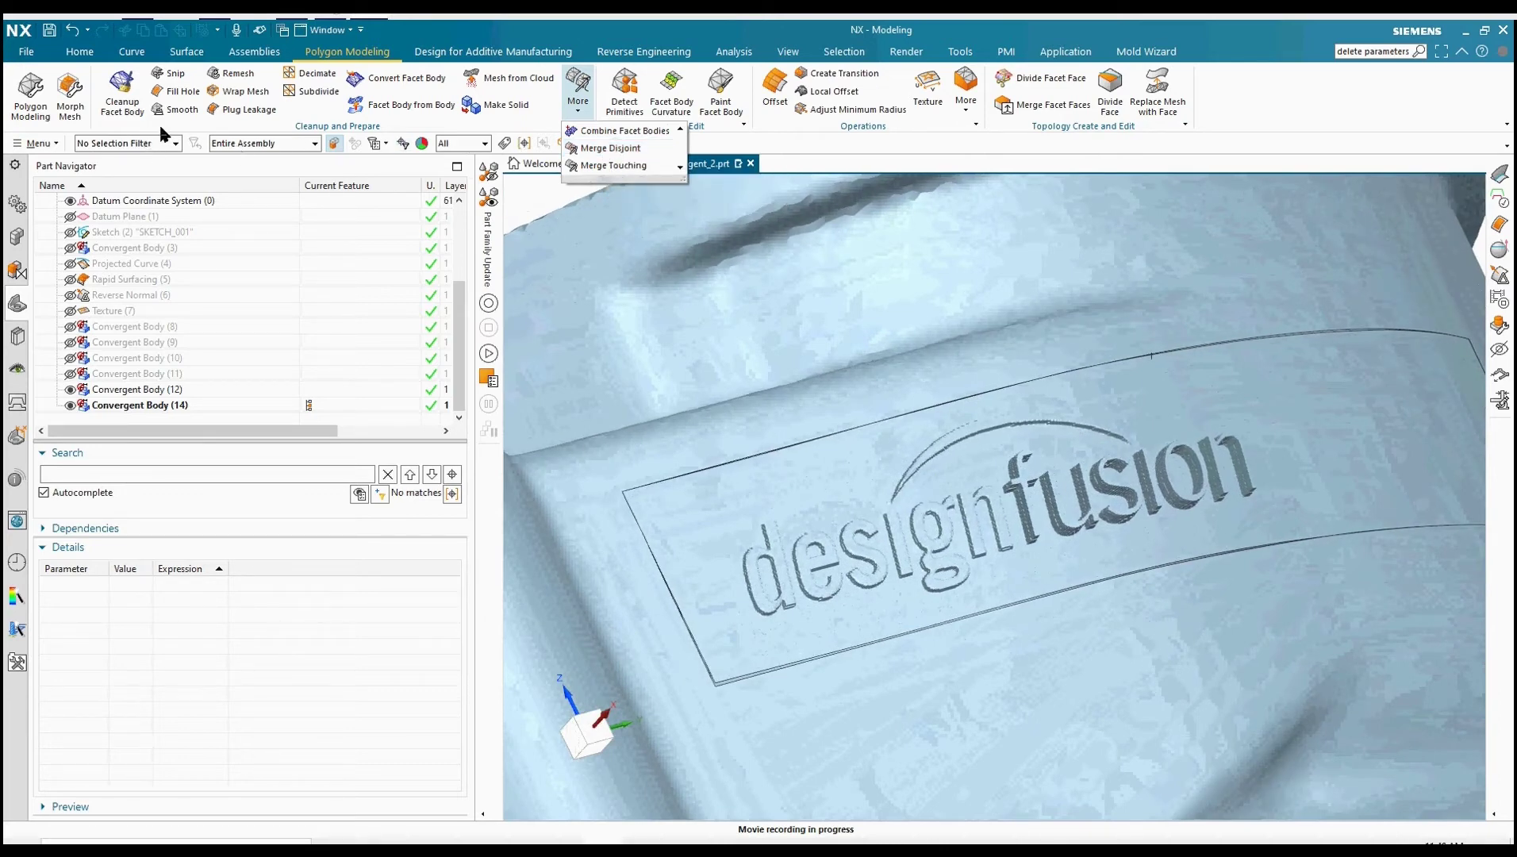
pyautogui.click(178, 390)
pyautogui.rightClick(180, 393)
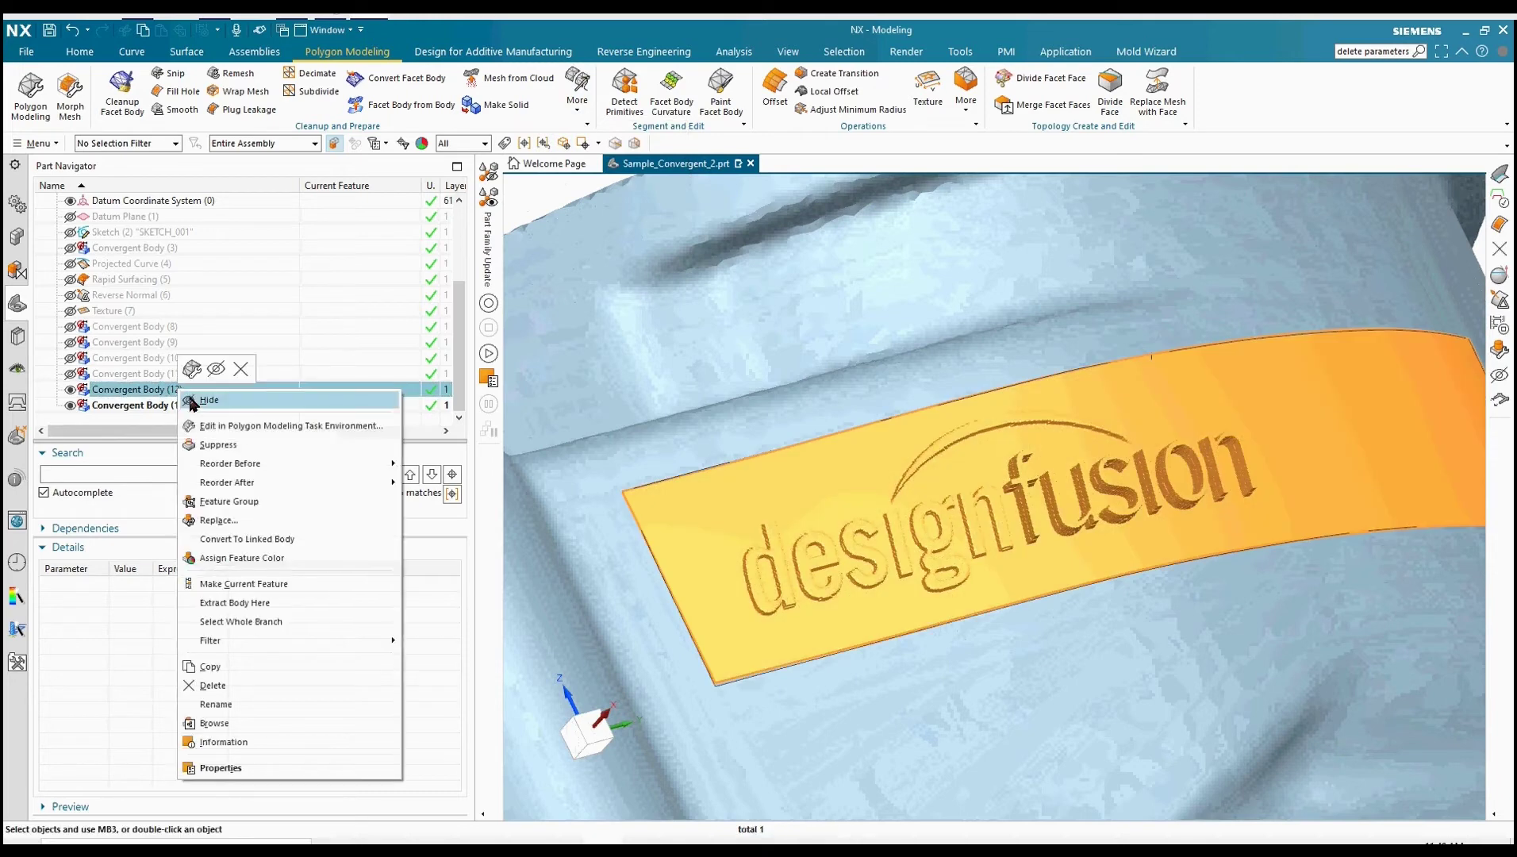
pyautogui.click(199, 405)
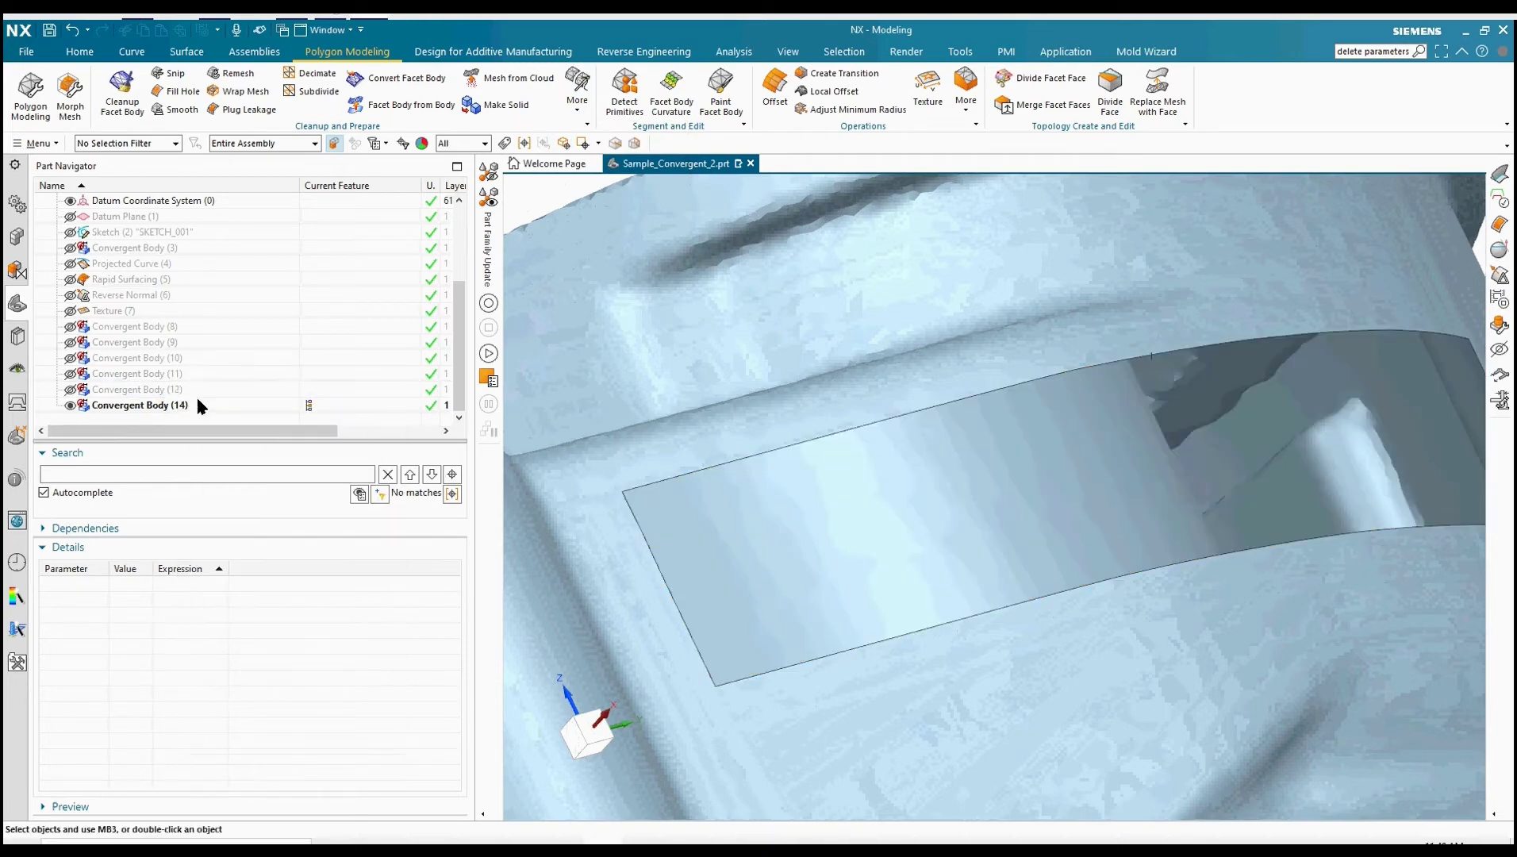
# - Fill the rectangular opening of Convergent Body (14) using Fill Hole with all edges and Refined smoothness
pyautogui.click(178, 91)
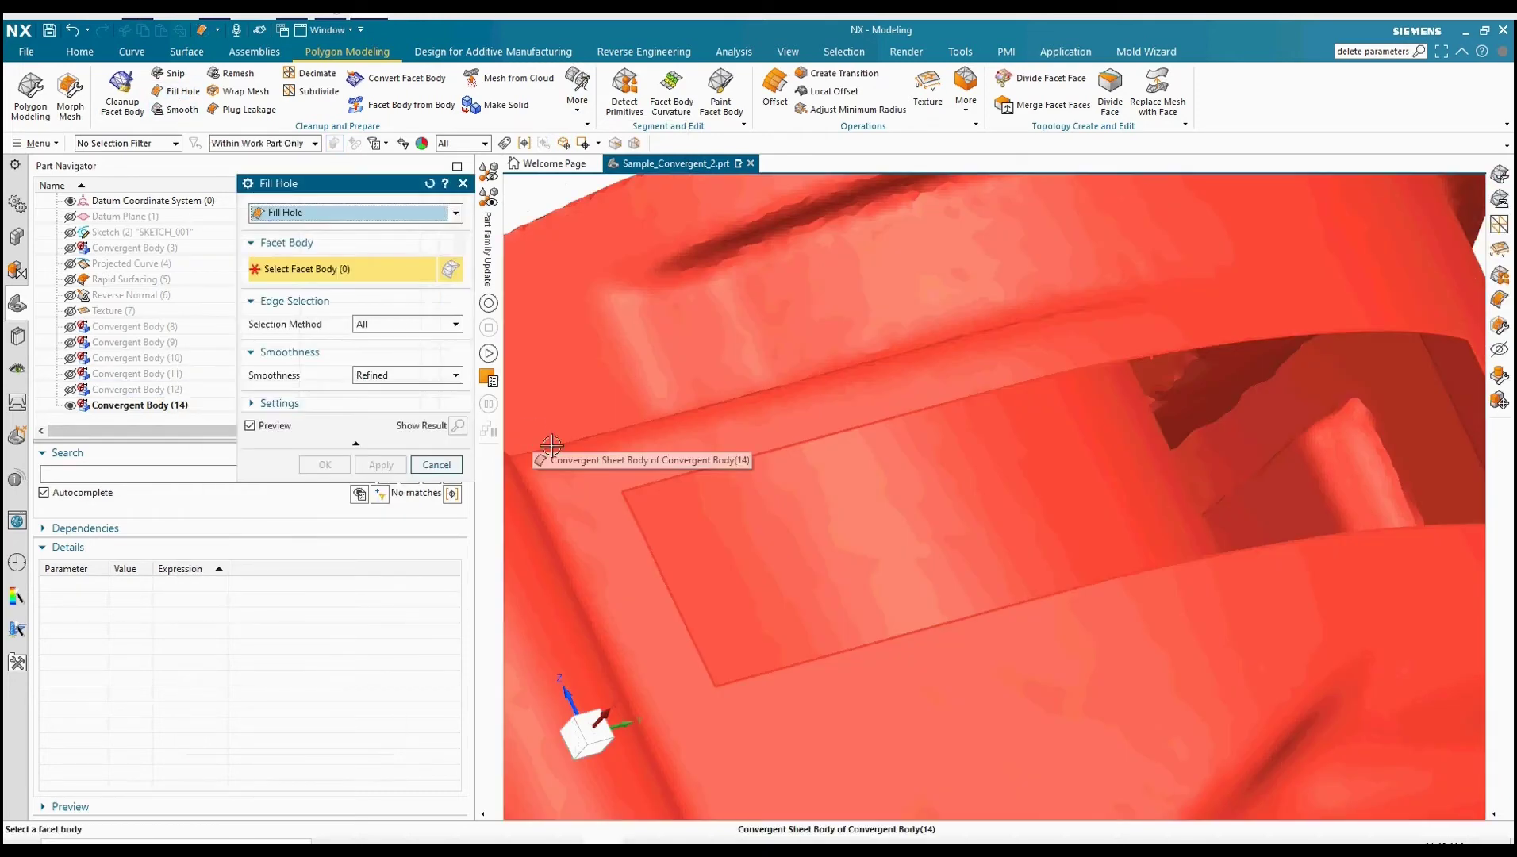
pyautogui.click(644, 475)
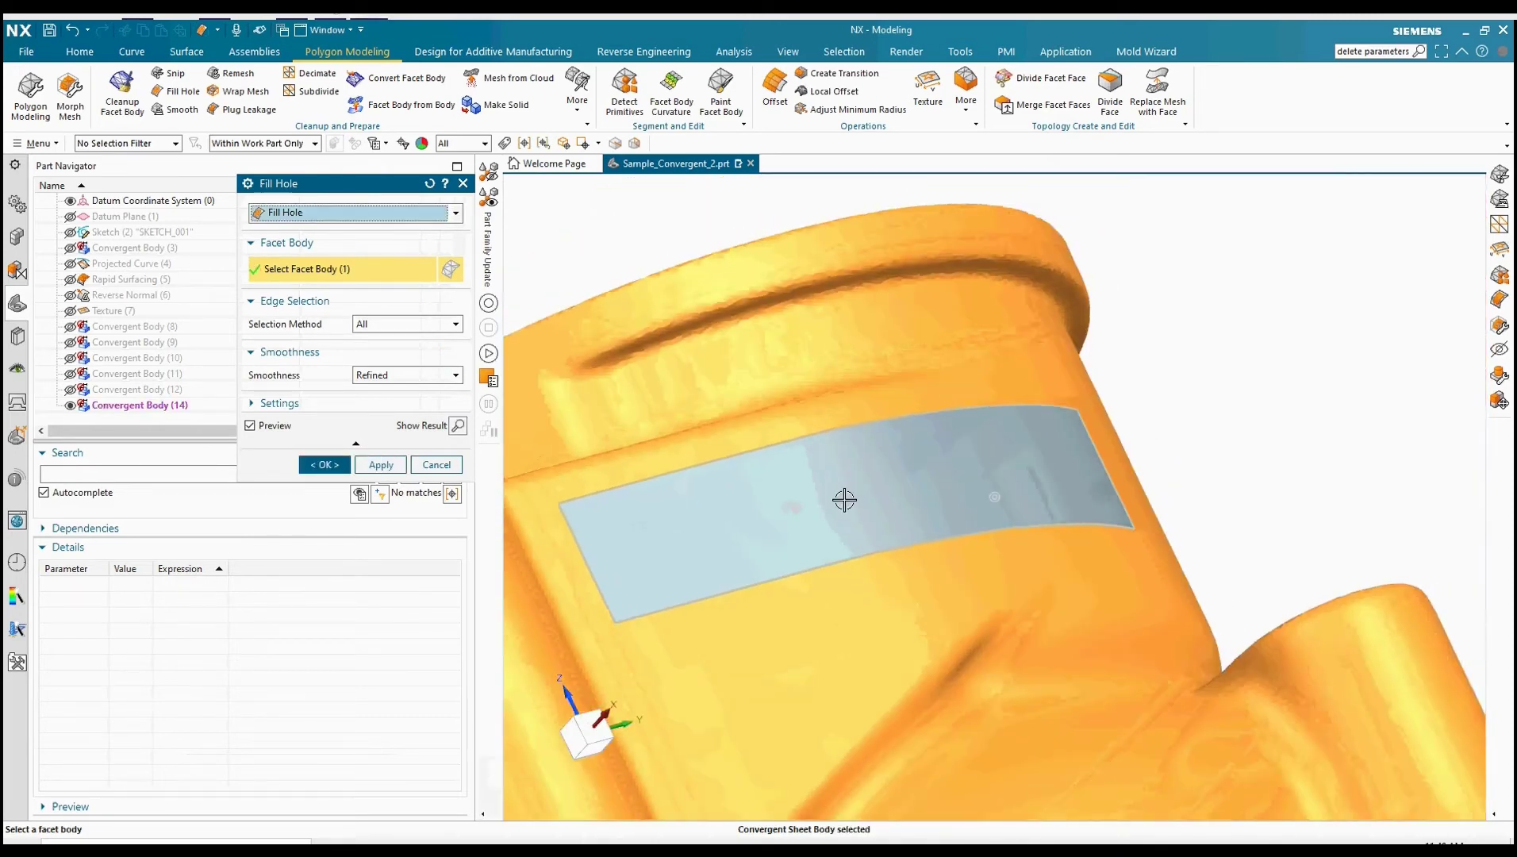
pyautogui.moveTo(844, 500); pyautogui.dragTo(915, 569, button='middle')
pyautogui.click(342, 465)
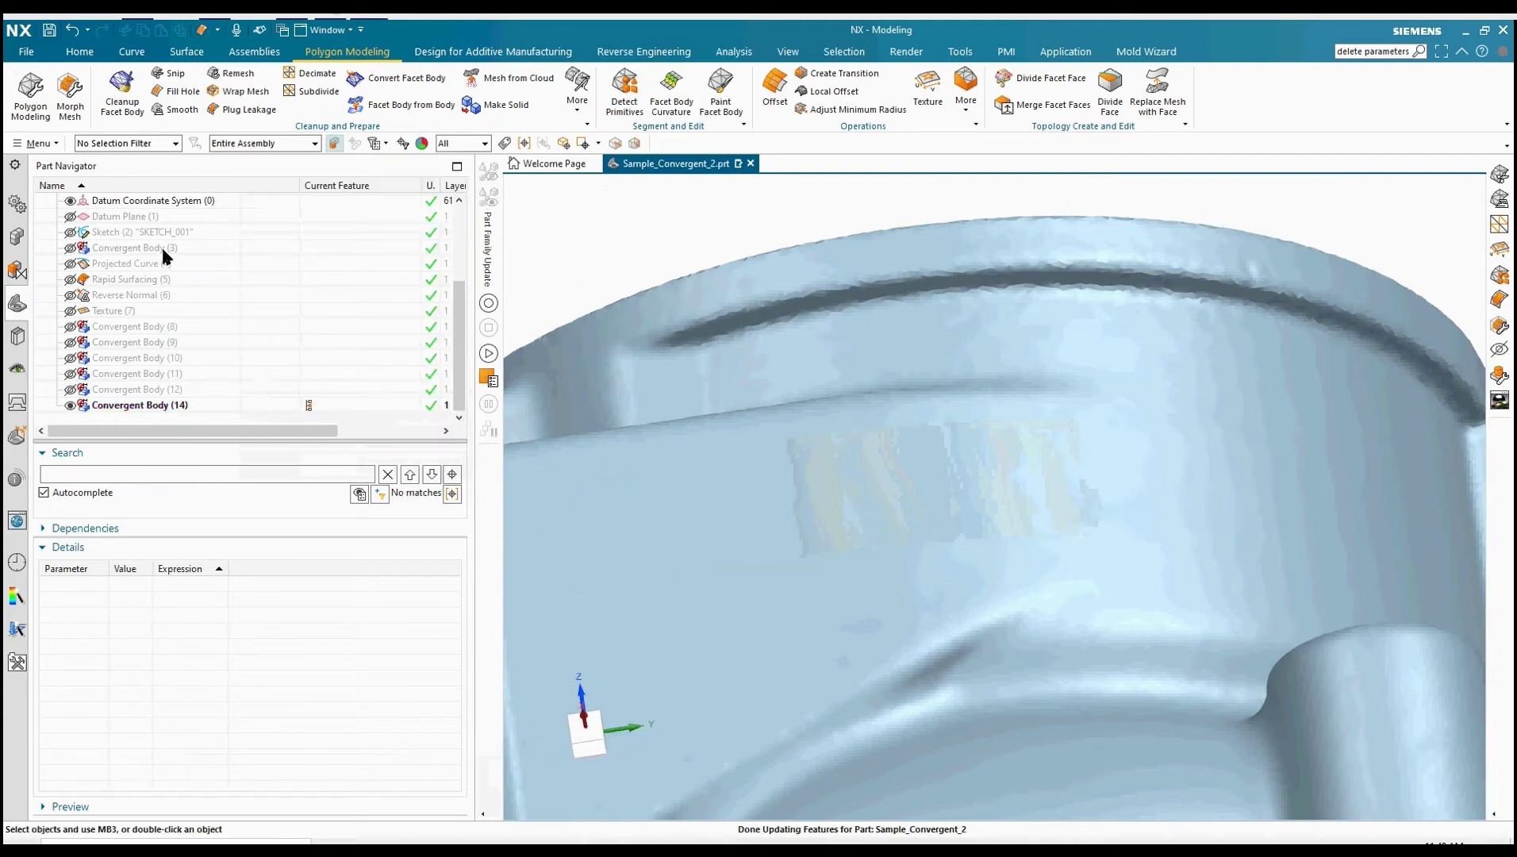
# - Show Projected Curve (4) again as a guide on the filled main body
pyautogui.rightClick(166, 272)
pyautogui.click(198, 281)
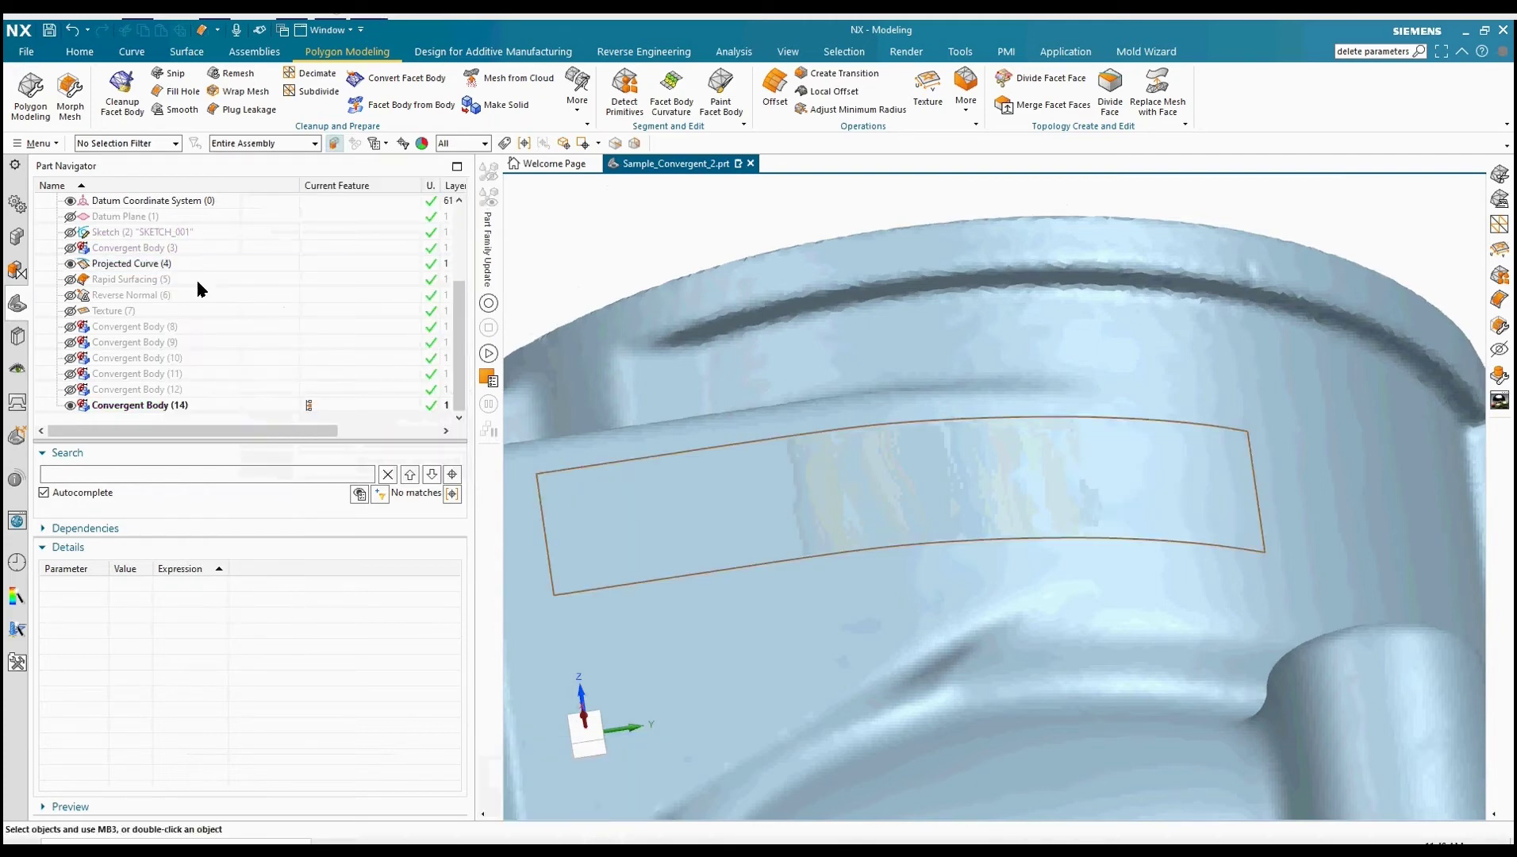
# - Snip Convergent Body (14) with a closed boundary drawn slightly outside the projected rectangle, keeping the outer region and removing the boundary facets
pyautogui.click(185, 78)
pyautogui.click(177, 73)
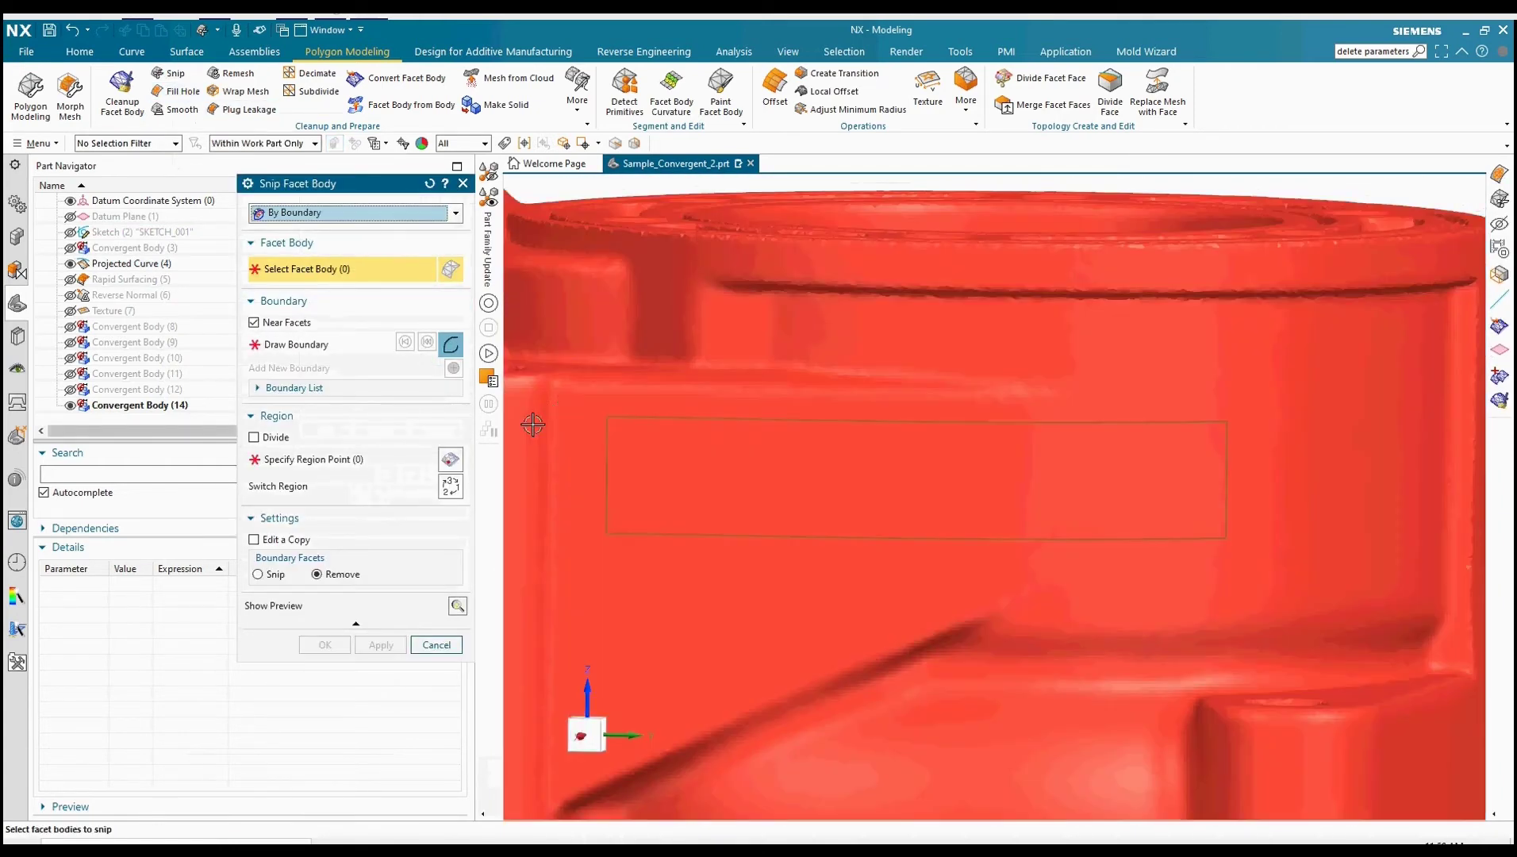
pyautogui.click(532, 420)
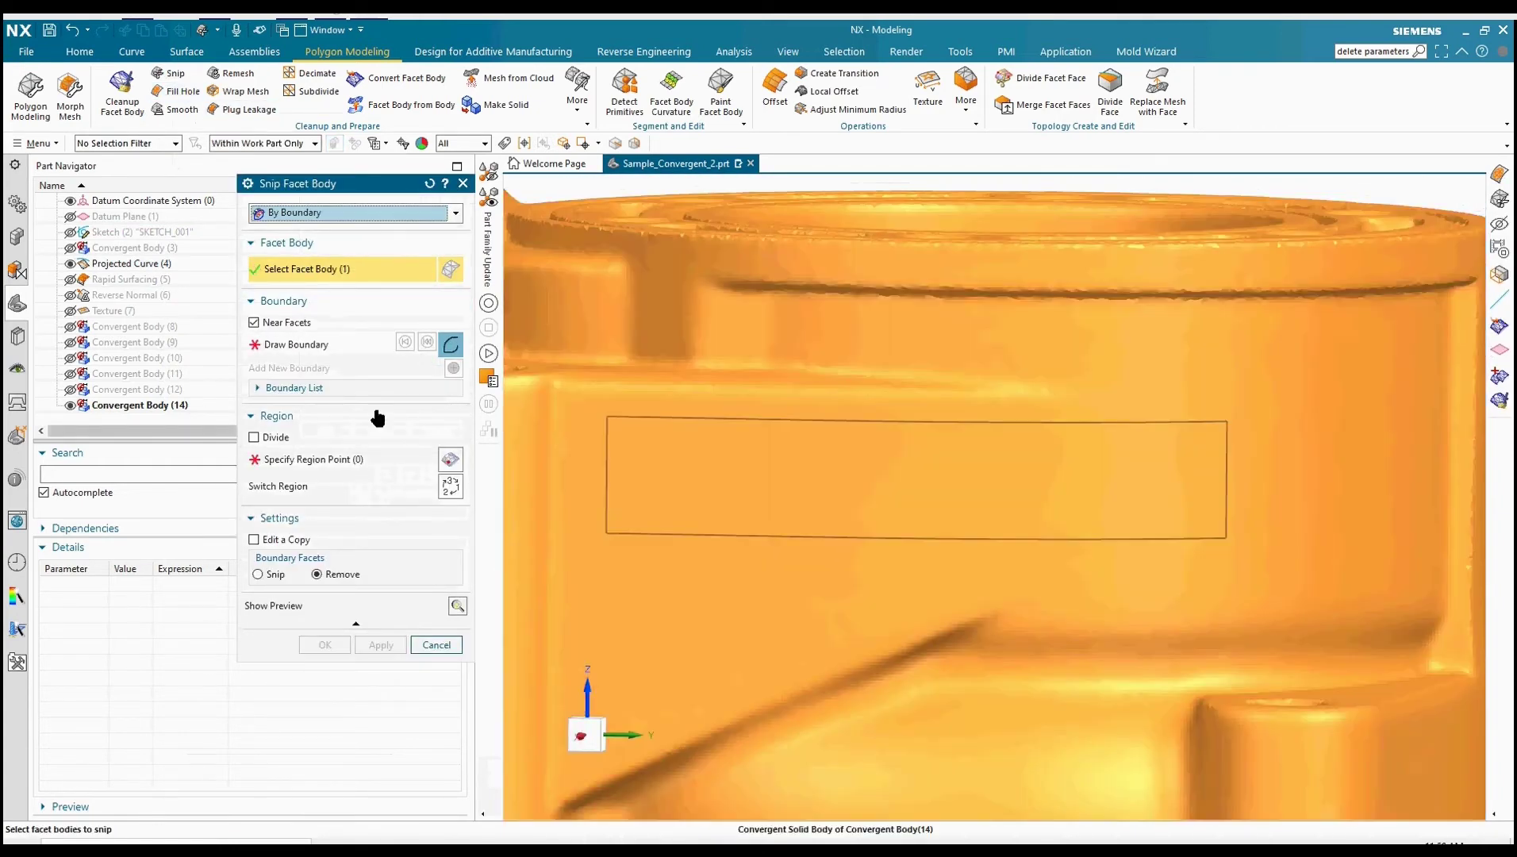
pyautogui.click(329, 351)
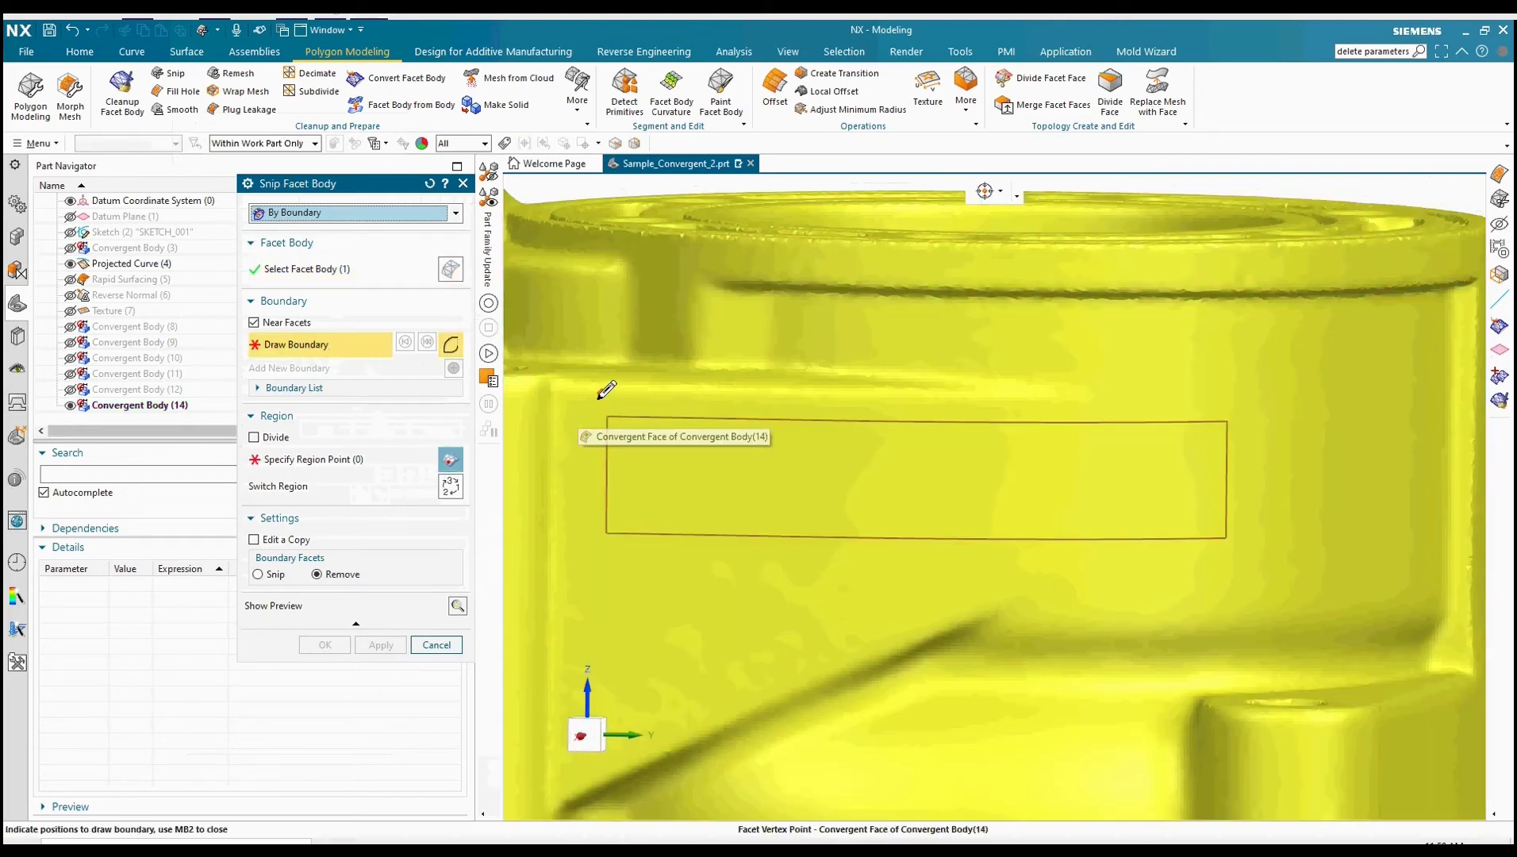
pyautogui.click(603, 393)
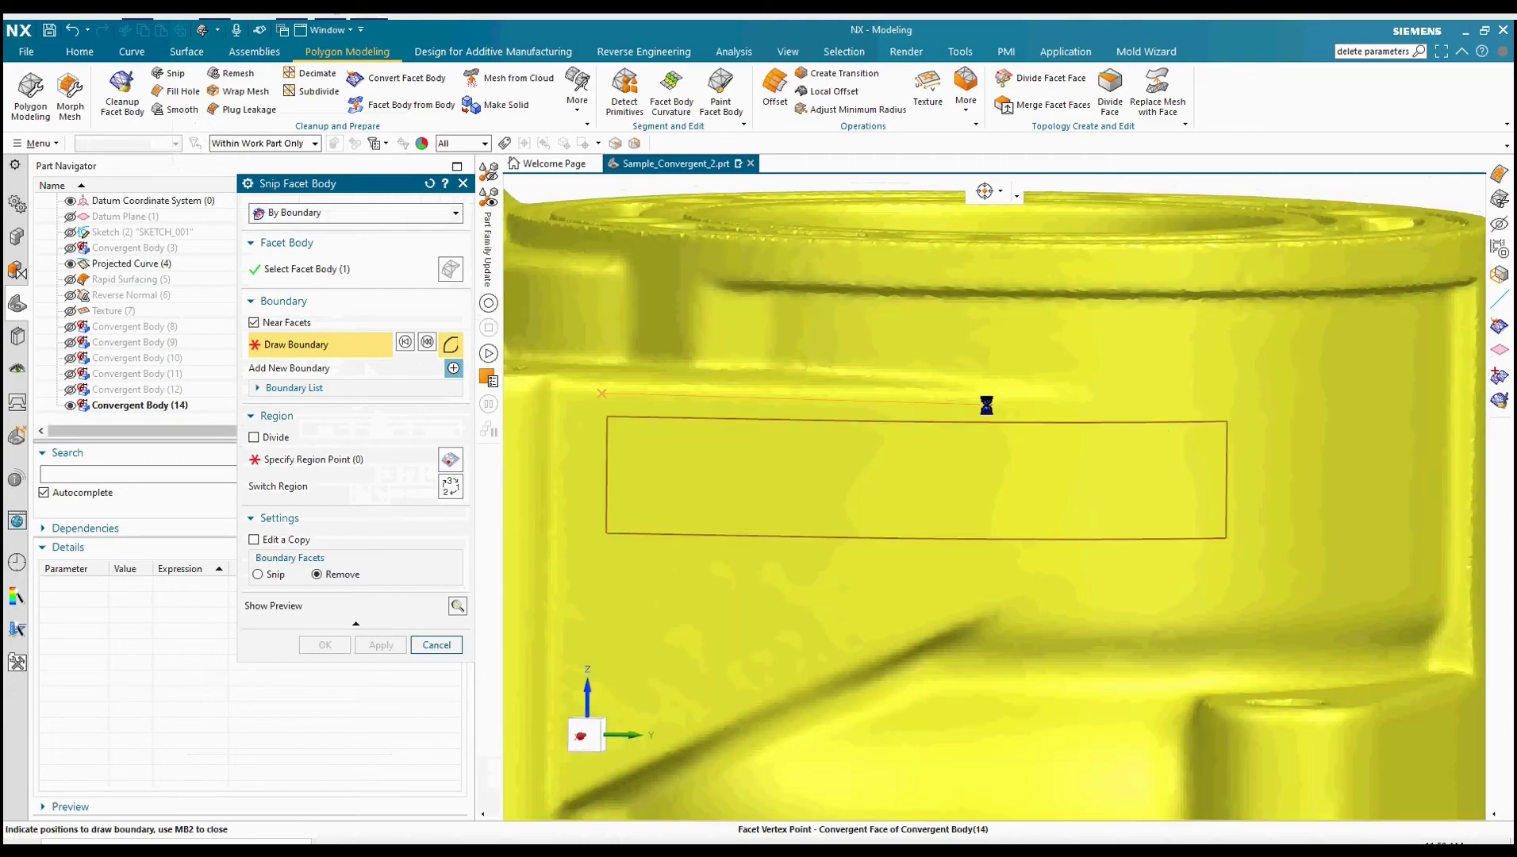
pyautogui.click(987, 405)
pyautogui.click(1254, 405)
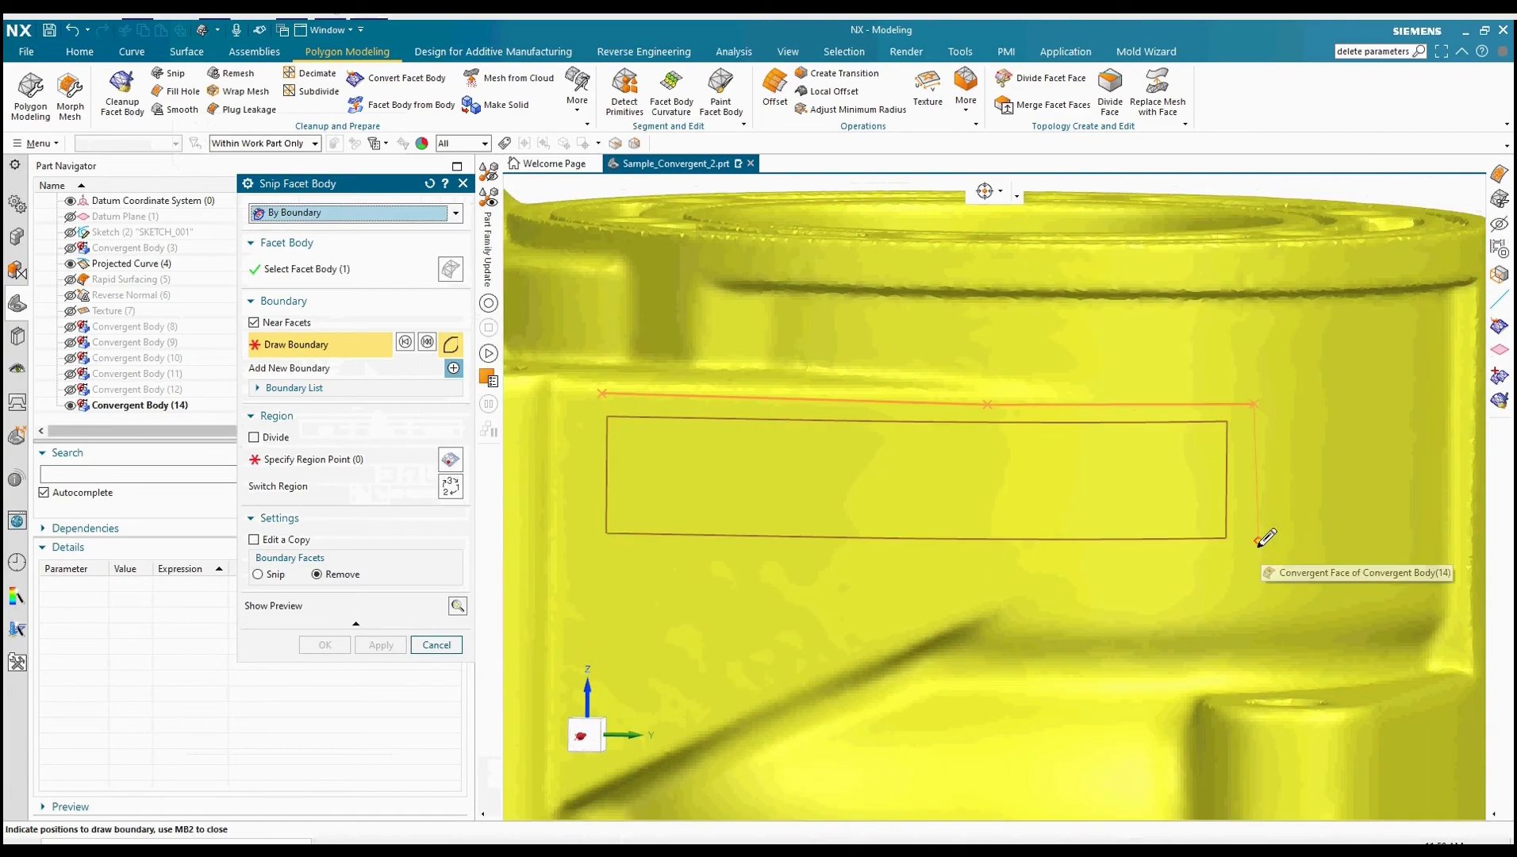
pyautogui.click(1262, 557)
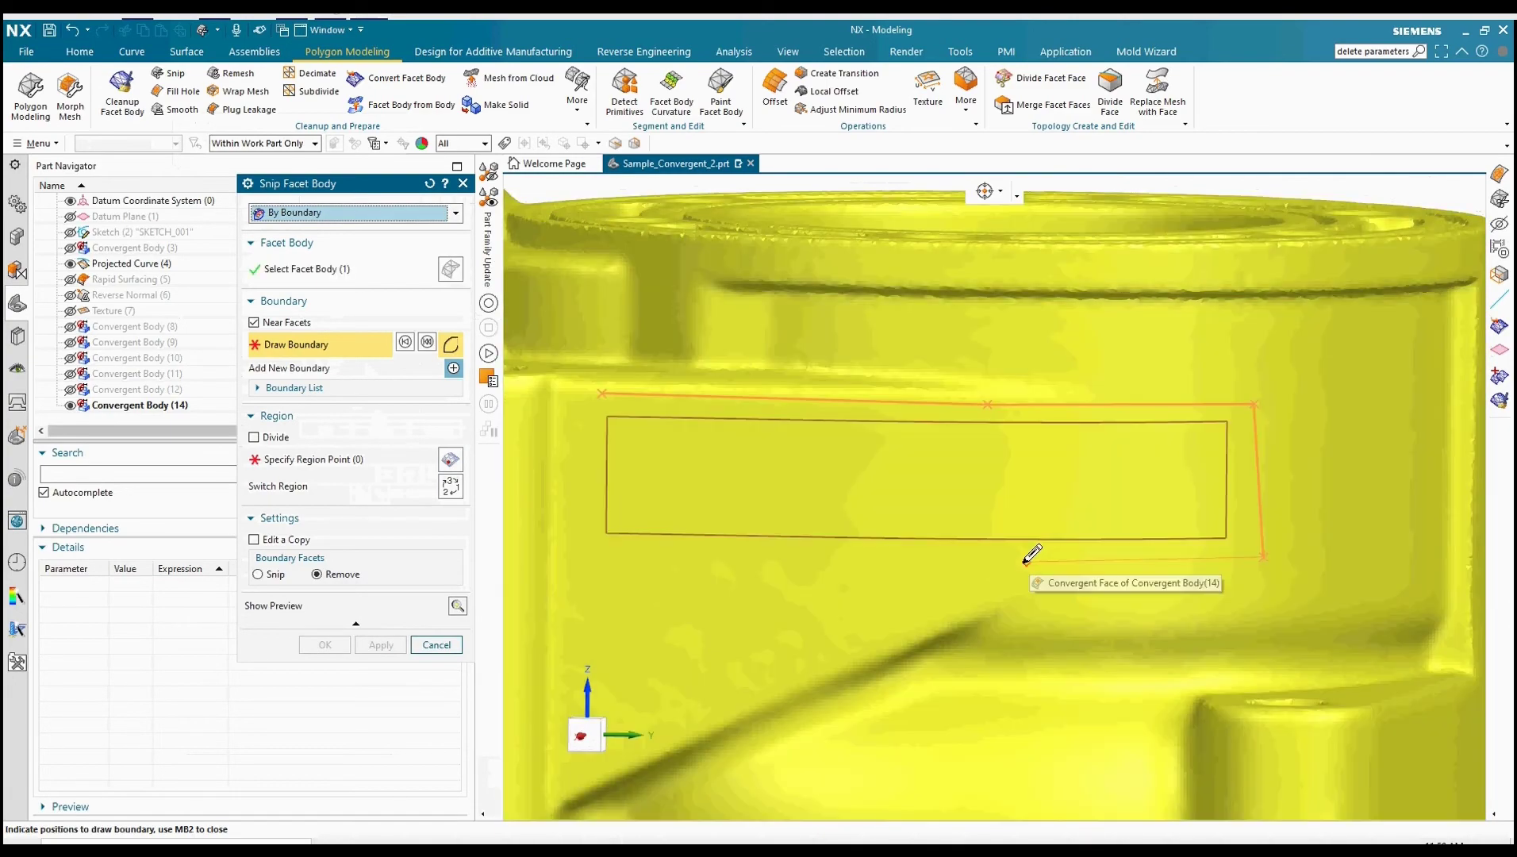
pyautogui.click(1027, 562)
pyautogui.click(614, 577)
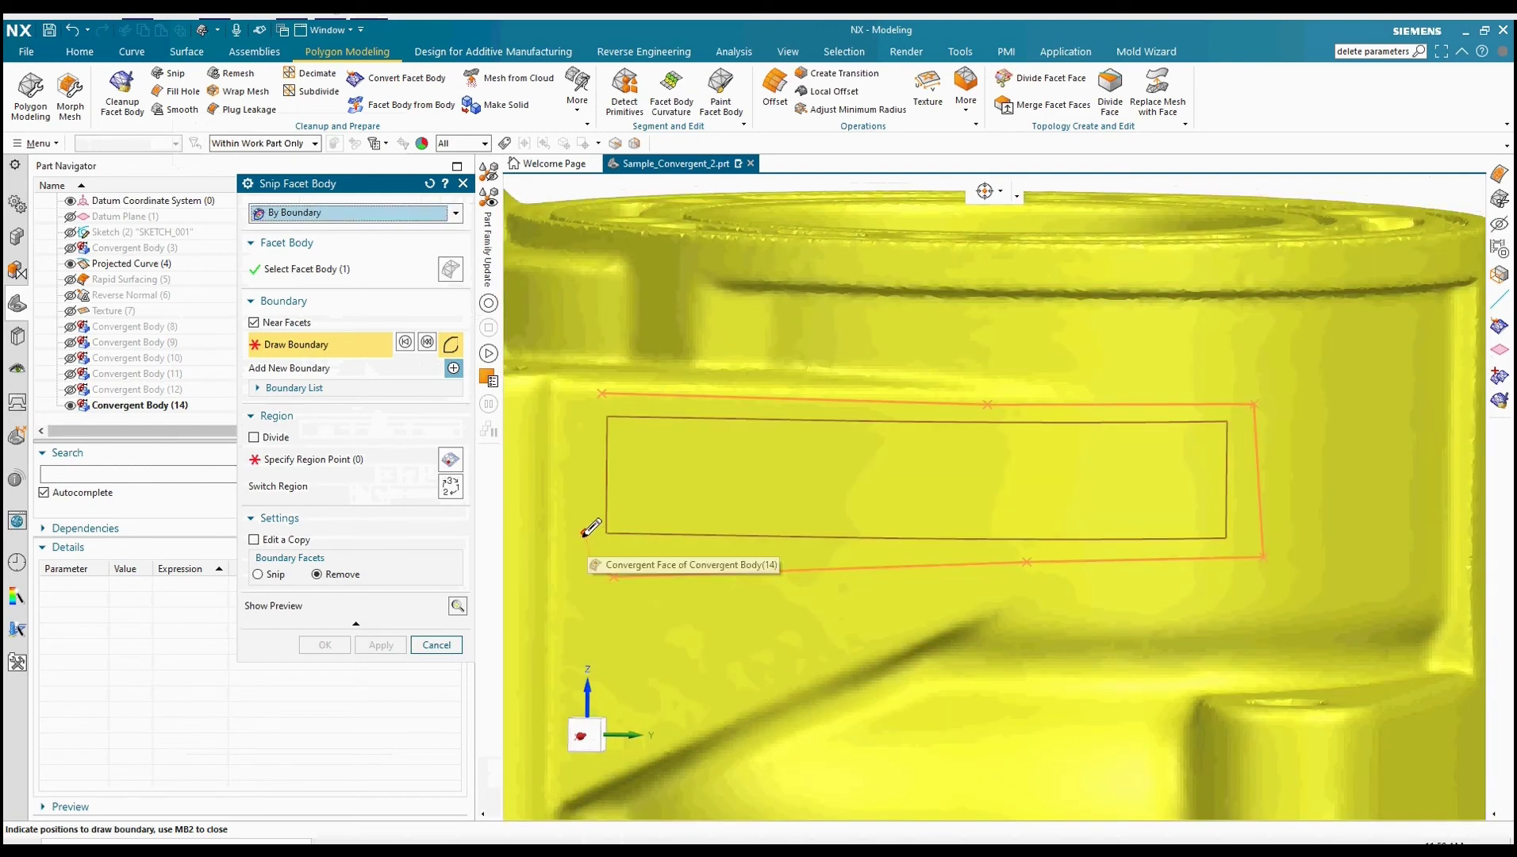
pyautogui.click(585, 533)
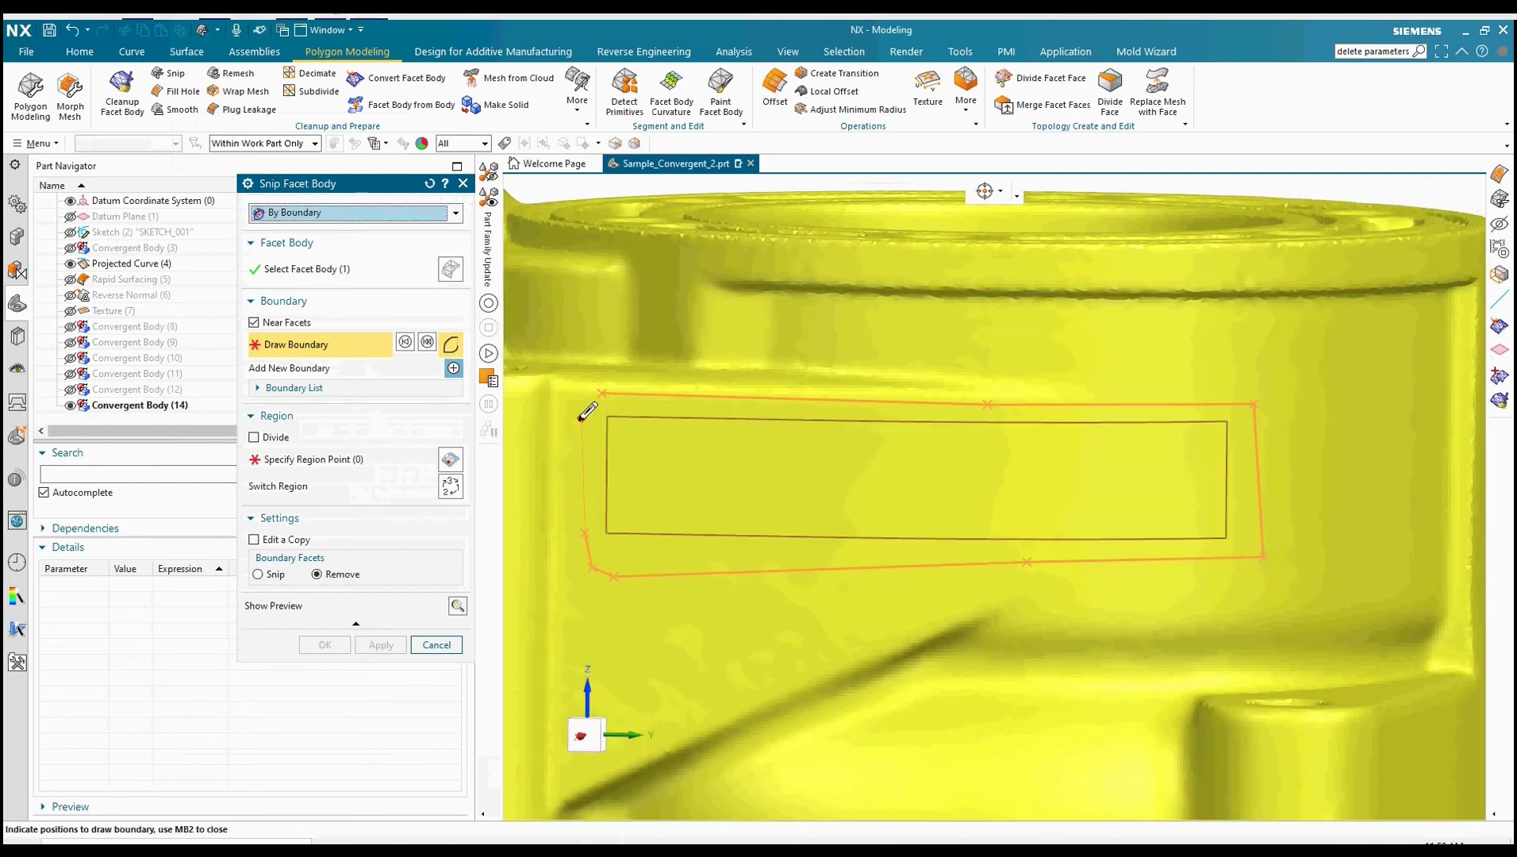
pyautogui.click(582, 411)
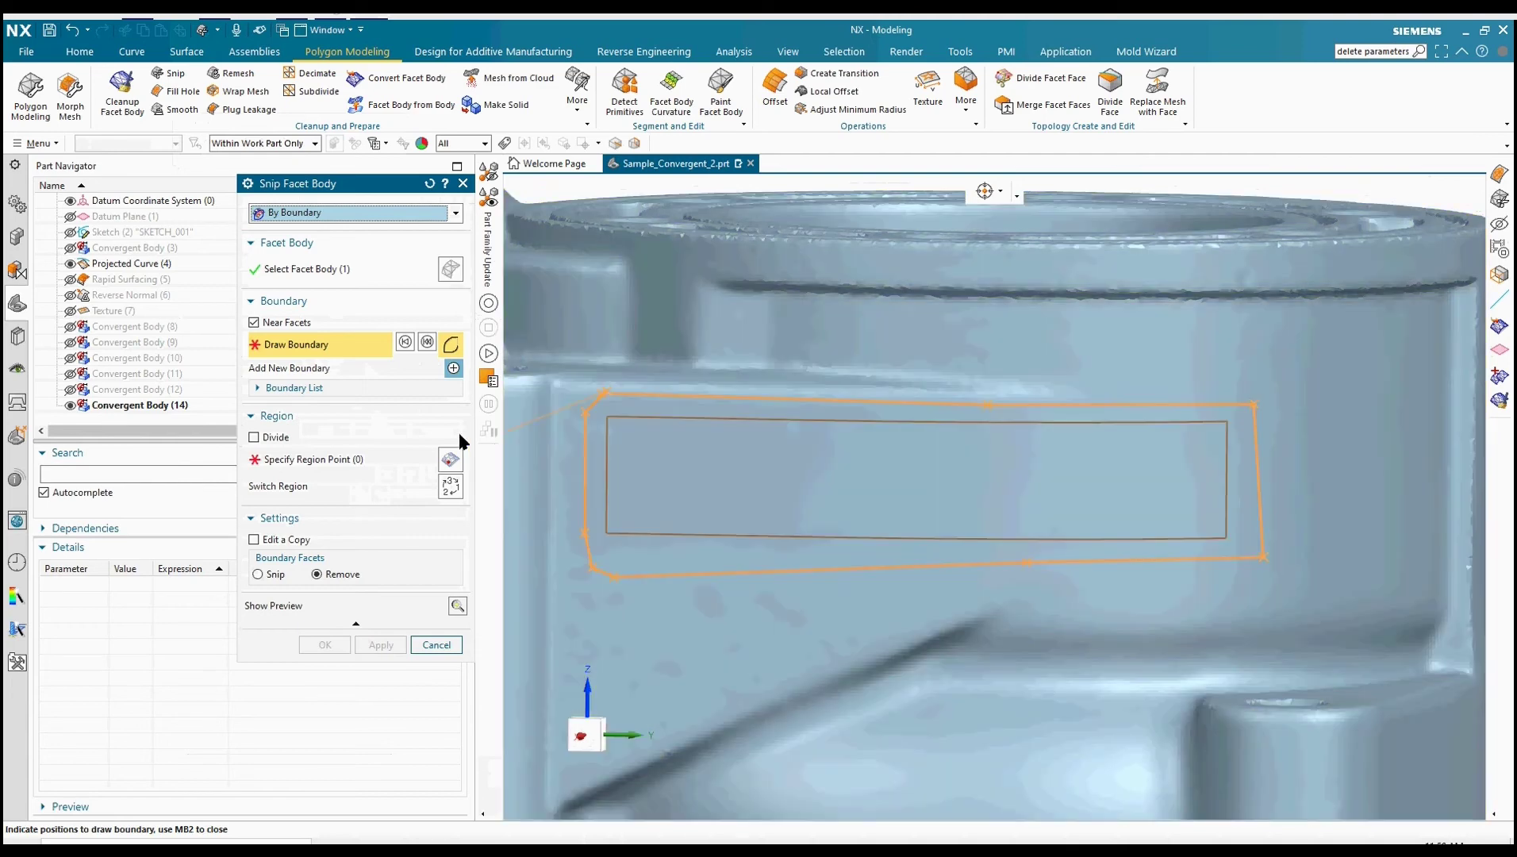
pyautogui.click(451, 373)
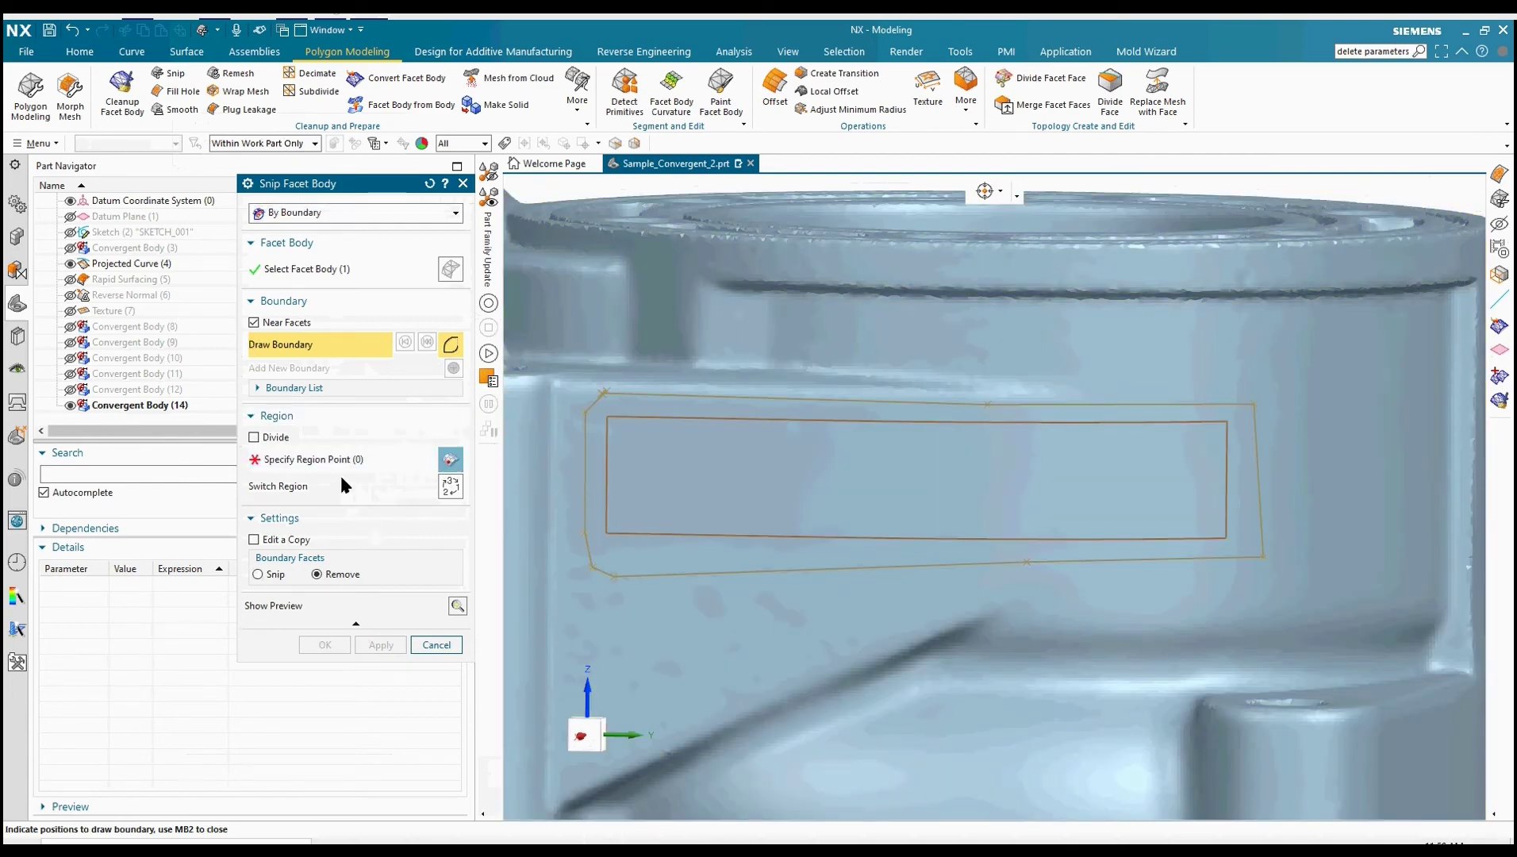
pyautogui.click(300, 460)
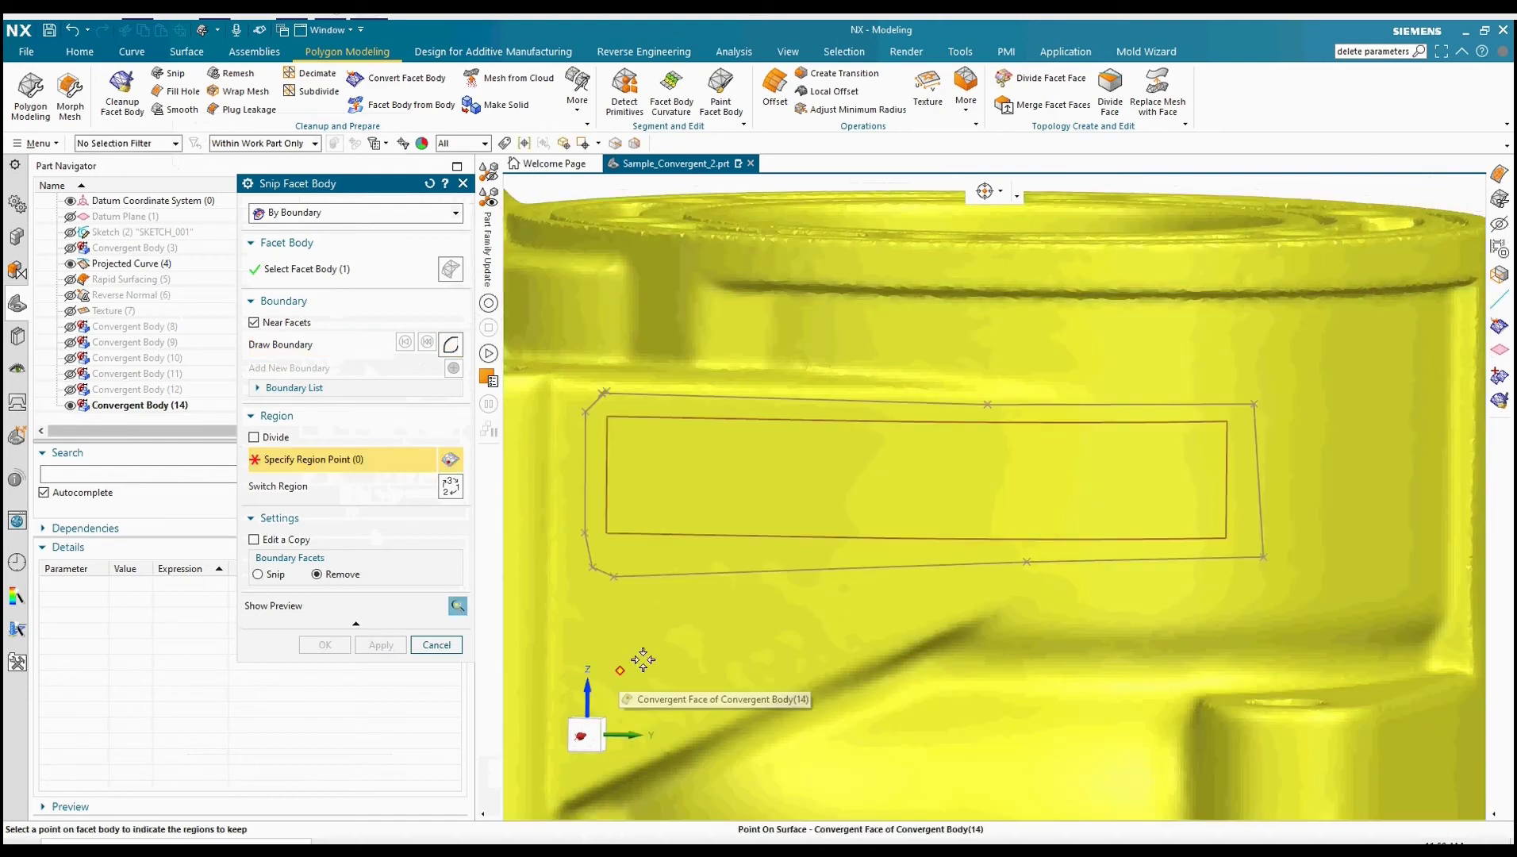
pyautogui.click(651, 658)
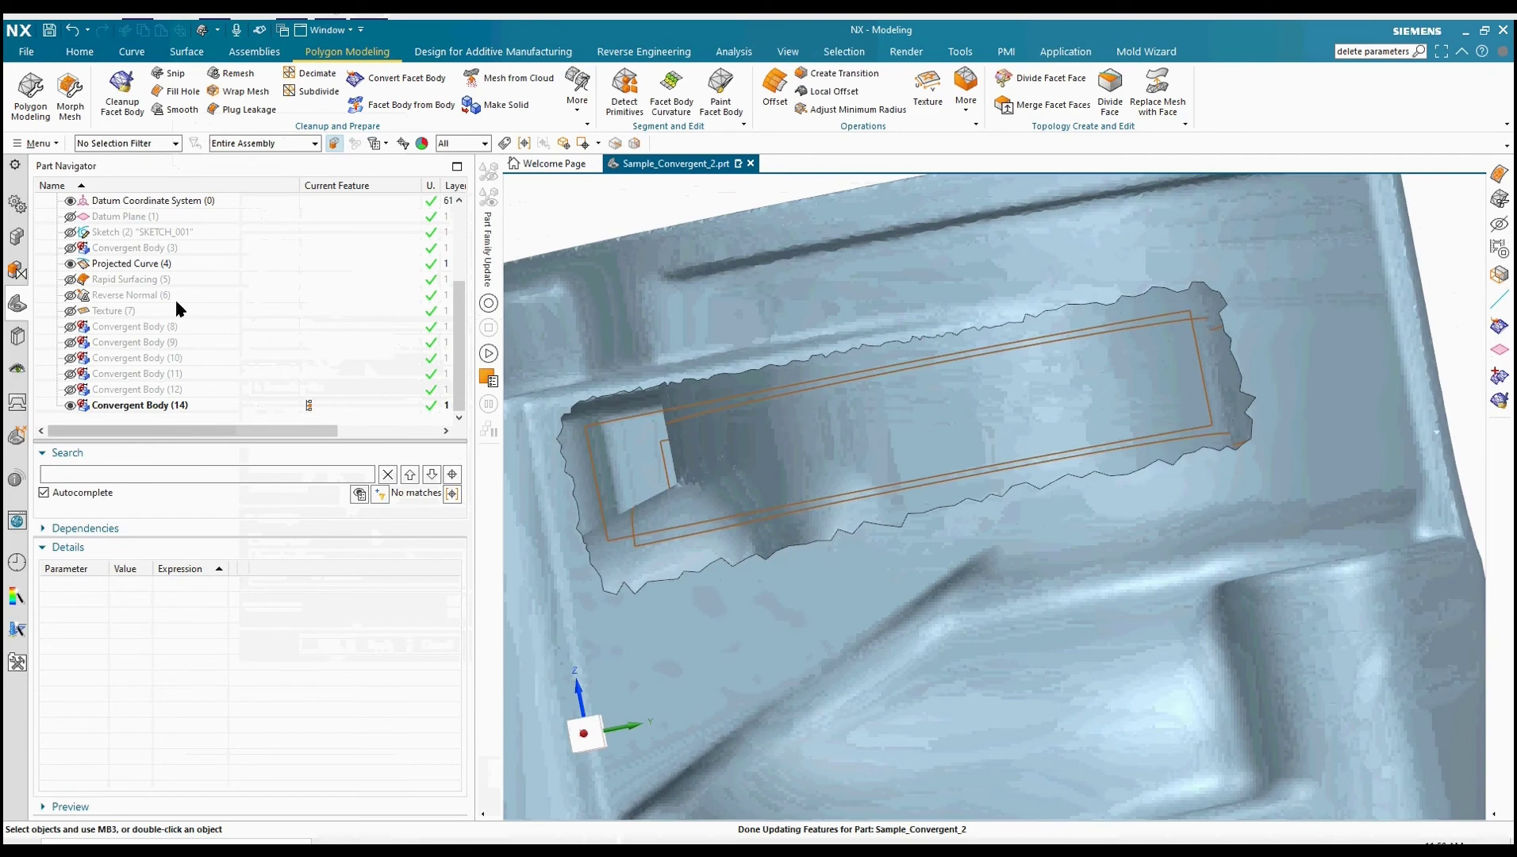
# - Hide Projected Curve (4) and show the textured logo patch, Convergent Body (12), inside the enlarged opening
pyautogui.rightClick(154, 268)
pyautogui.click(172, 274)
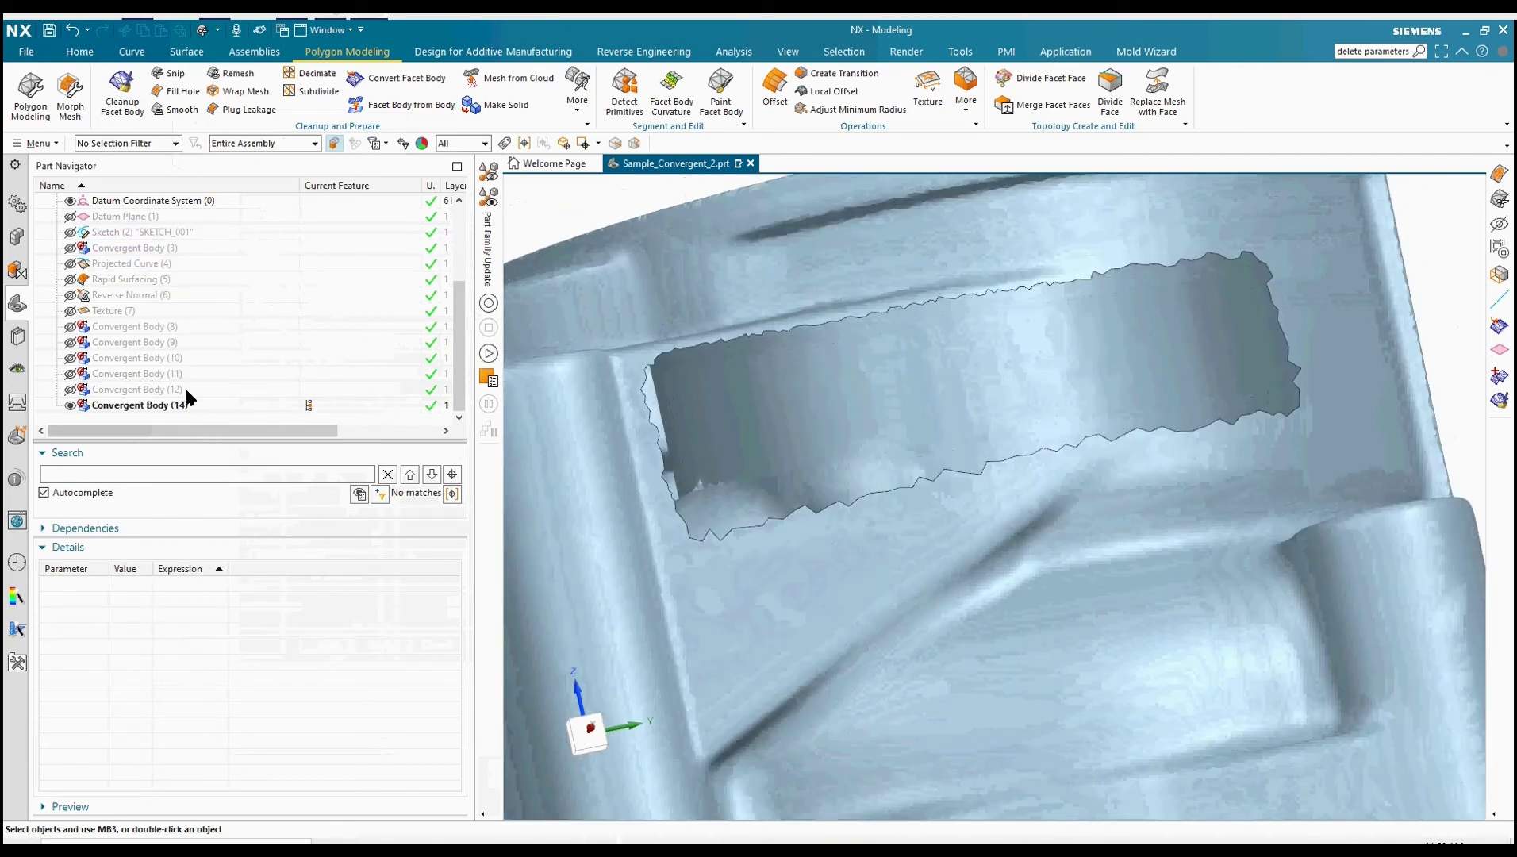
pyautogui.rightClick(185, 387)
pyautogui.click(204, 397)
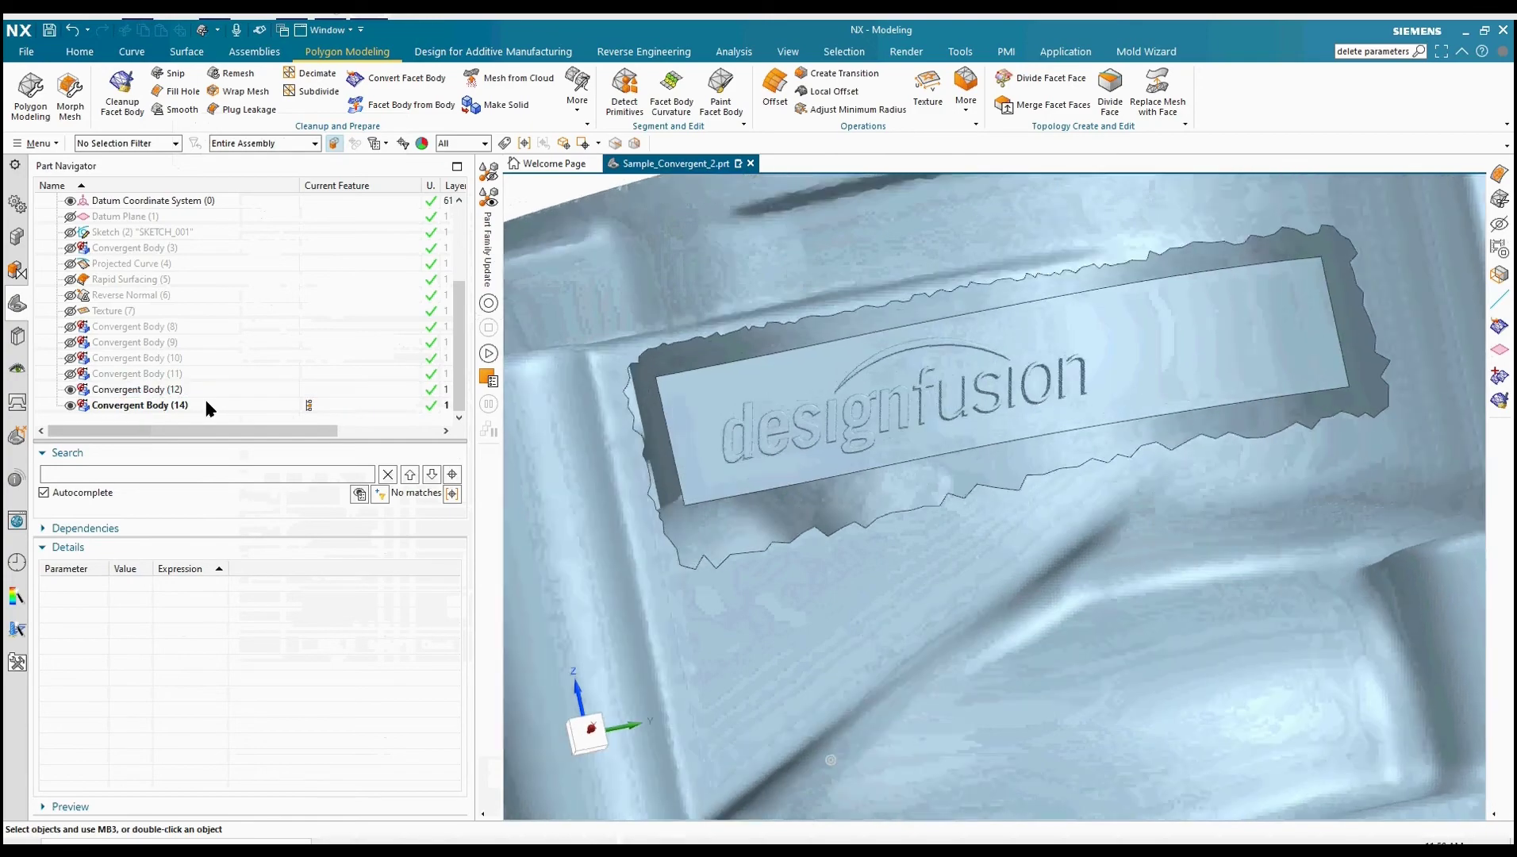
# - Set up Merge Disjoint between the main body and the logo patch, specifying nearby facing vertices on the opening's and patch's upper boundaries
pyautogui.click(578, 106)
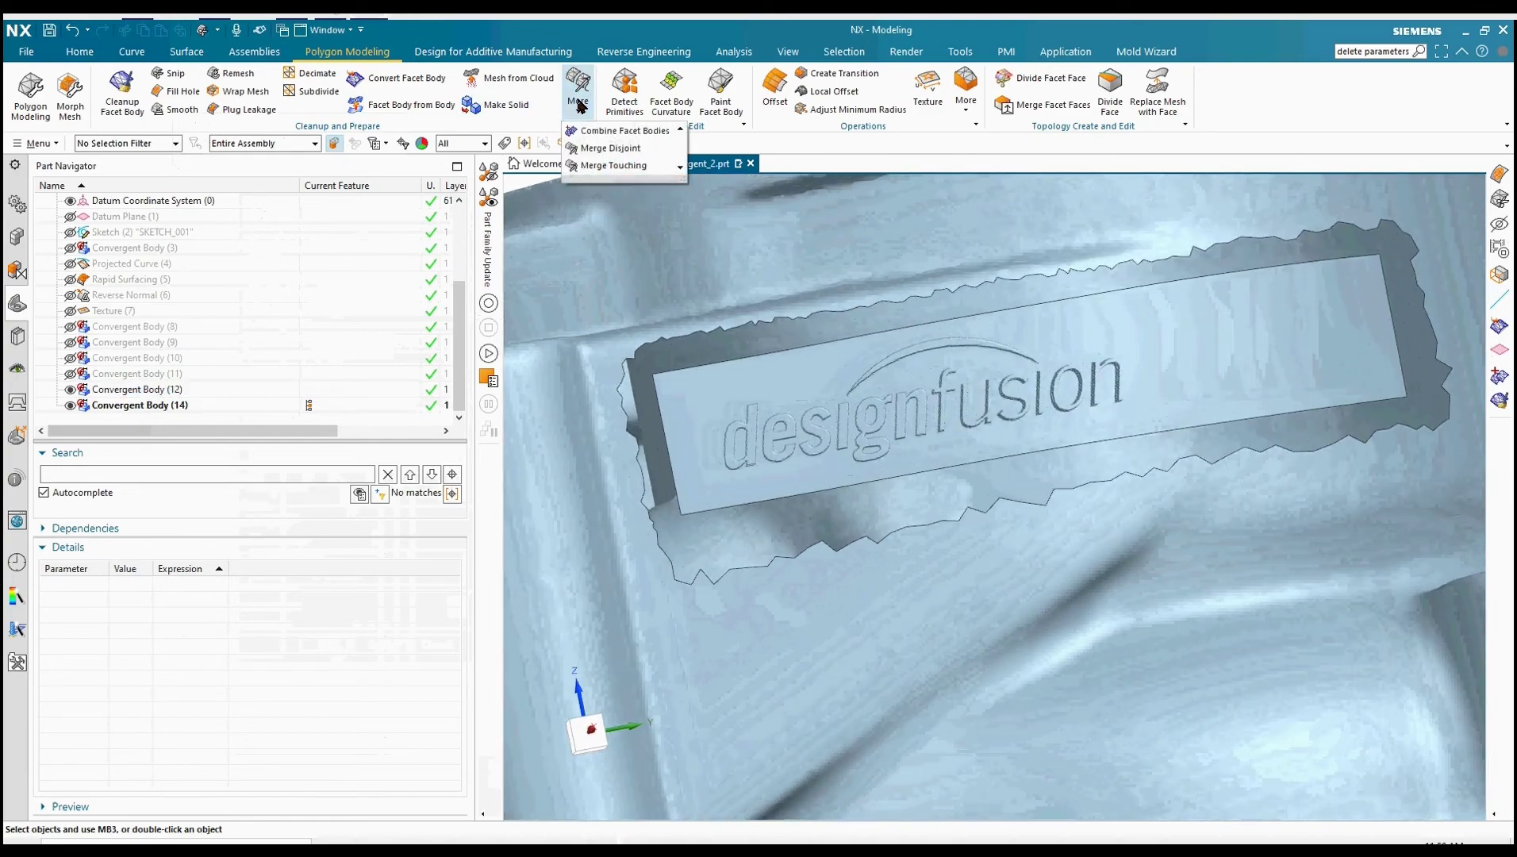
pyautogui.click(613, 148)
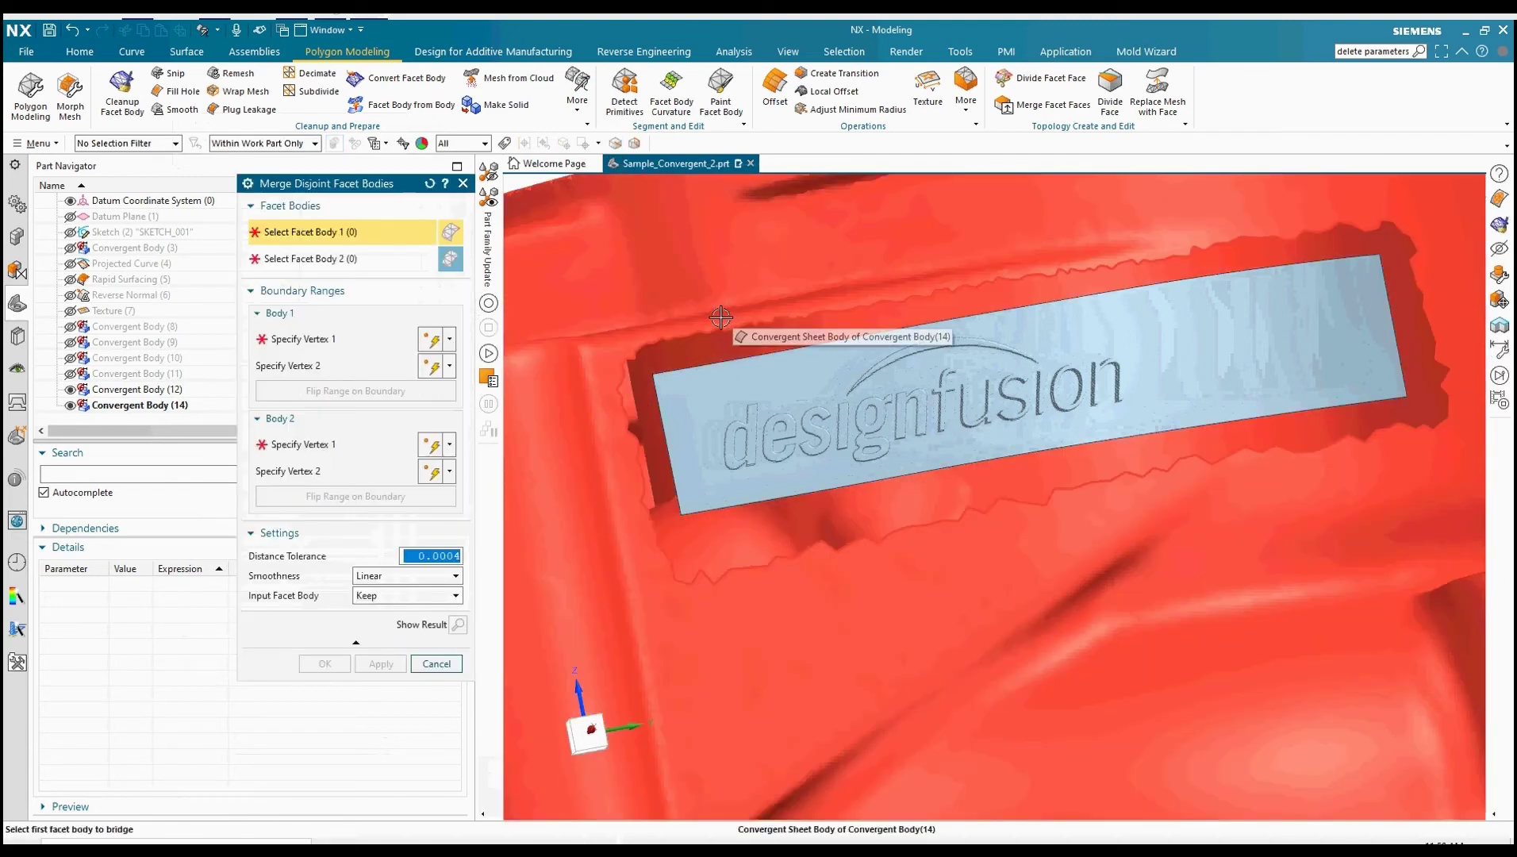
pyautogui.click(721, 318)
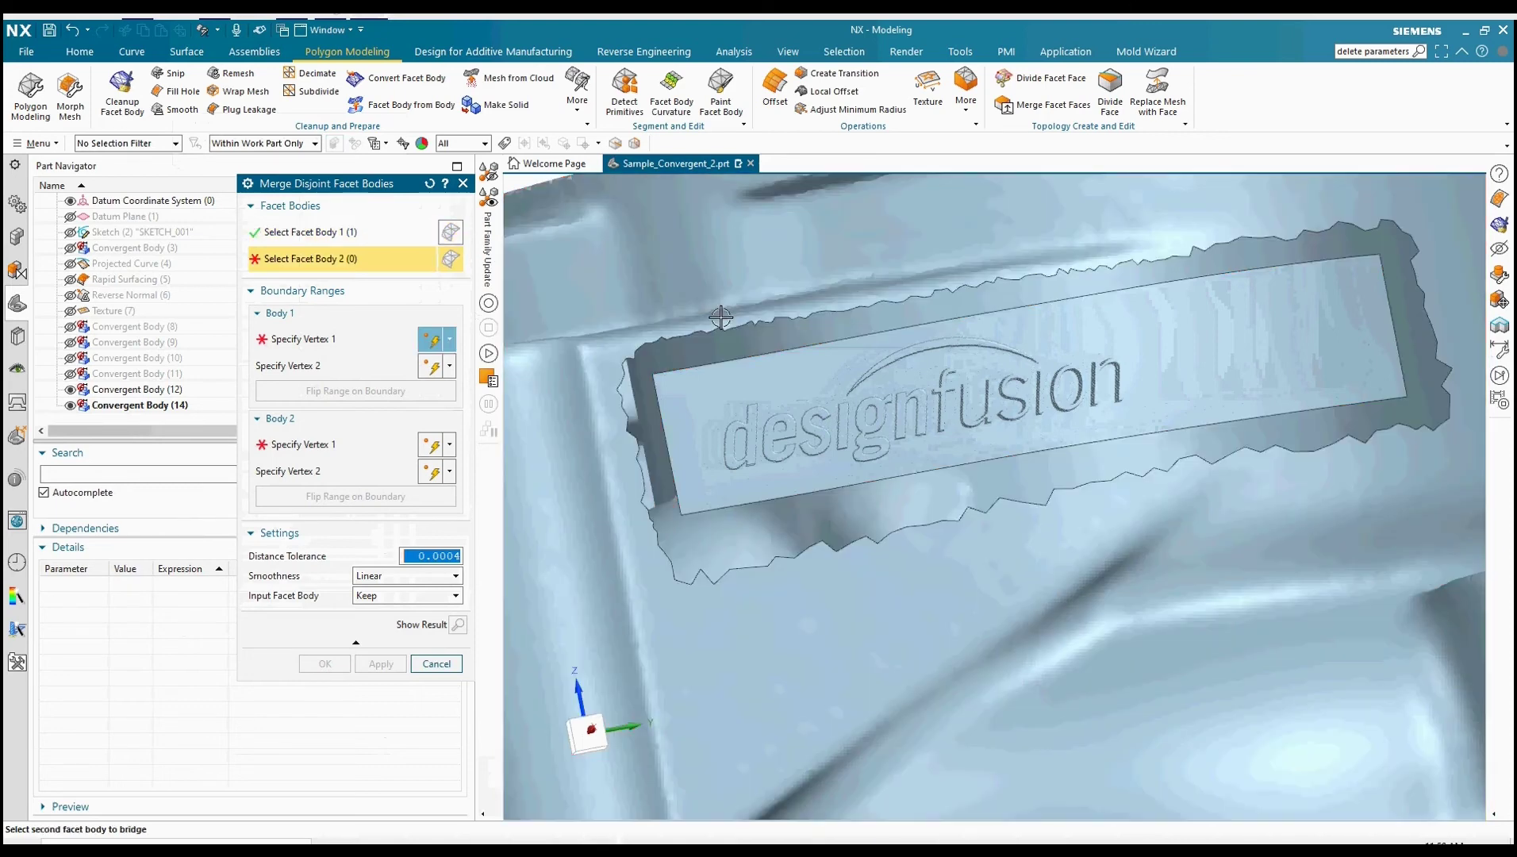
pyautogui.click(715, 459)
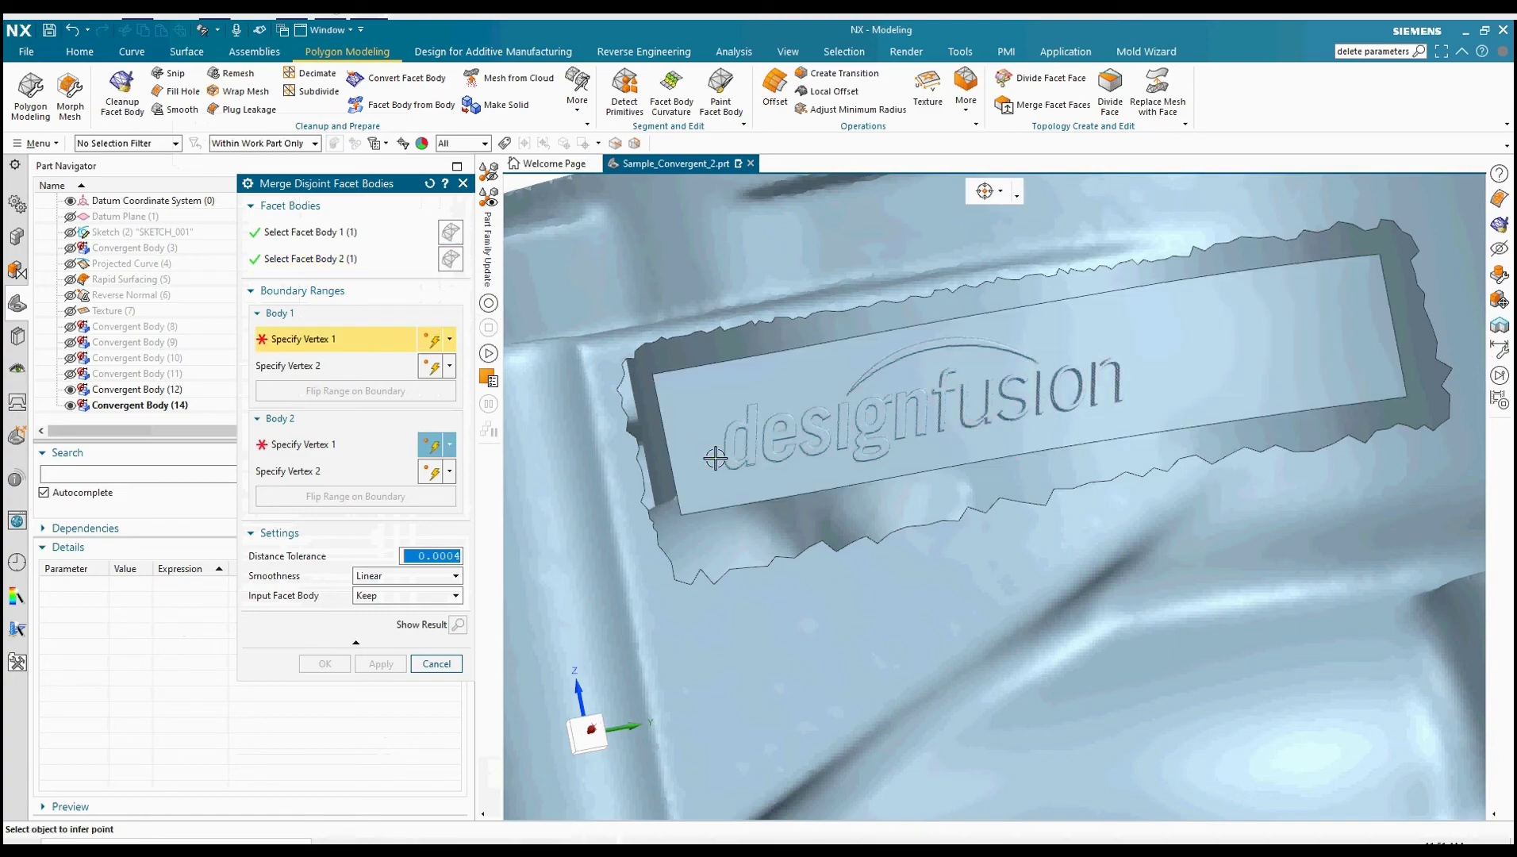
pyautogui.scroll(5, 773, 508)
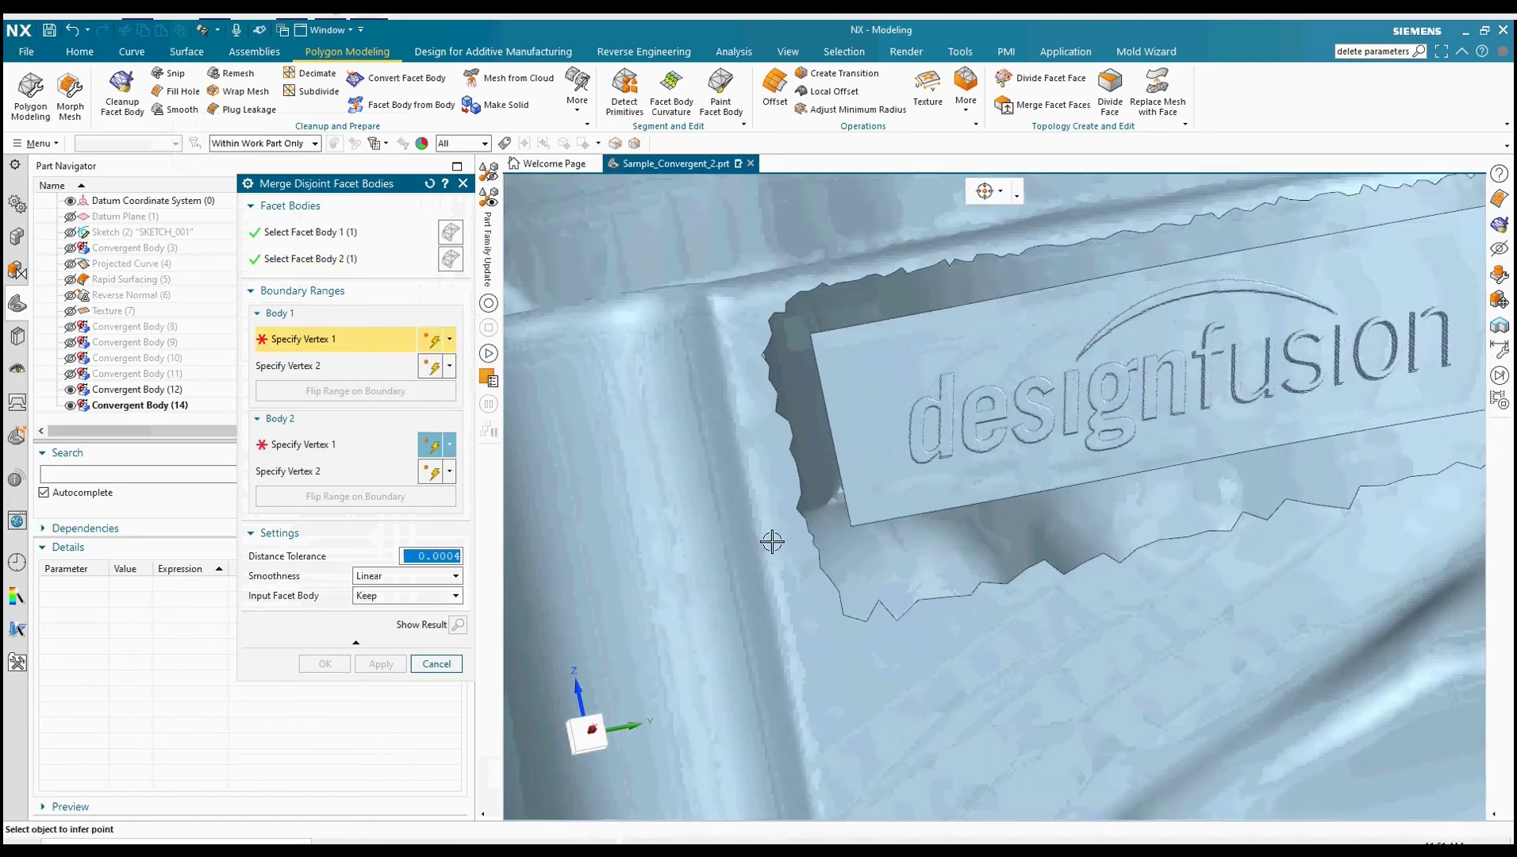
pyautogui.scroll(5, 1064, 422)
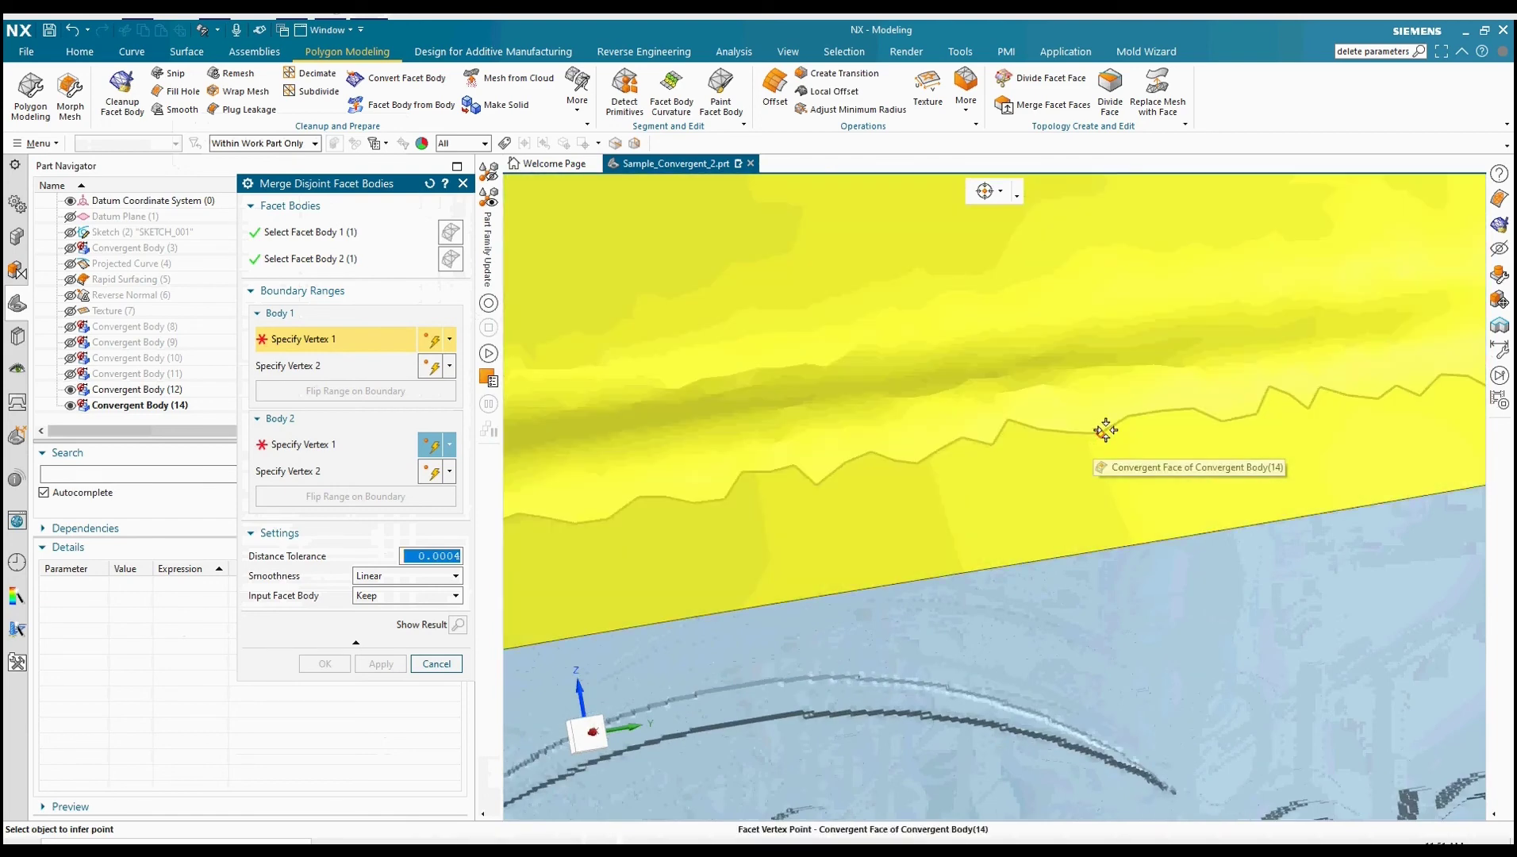
pyautogui.click(1104, 430)
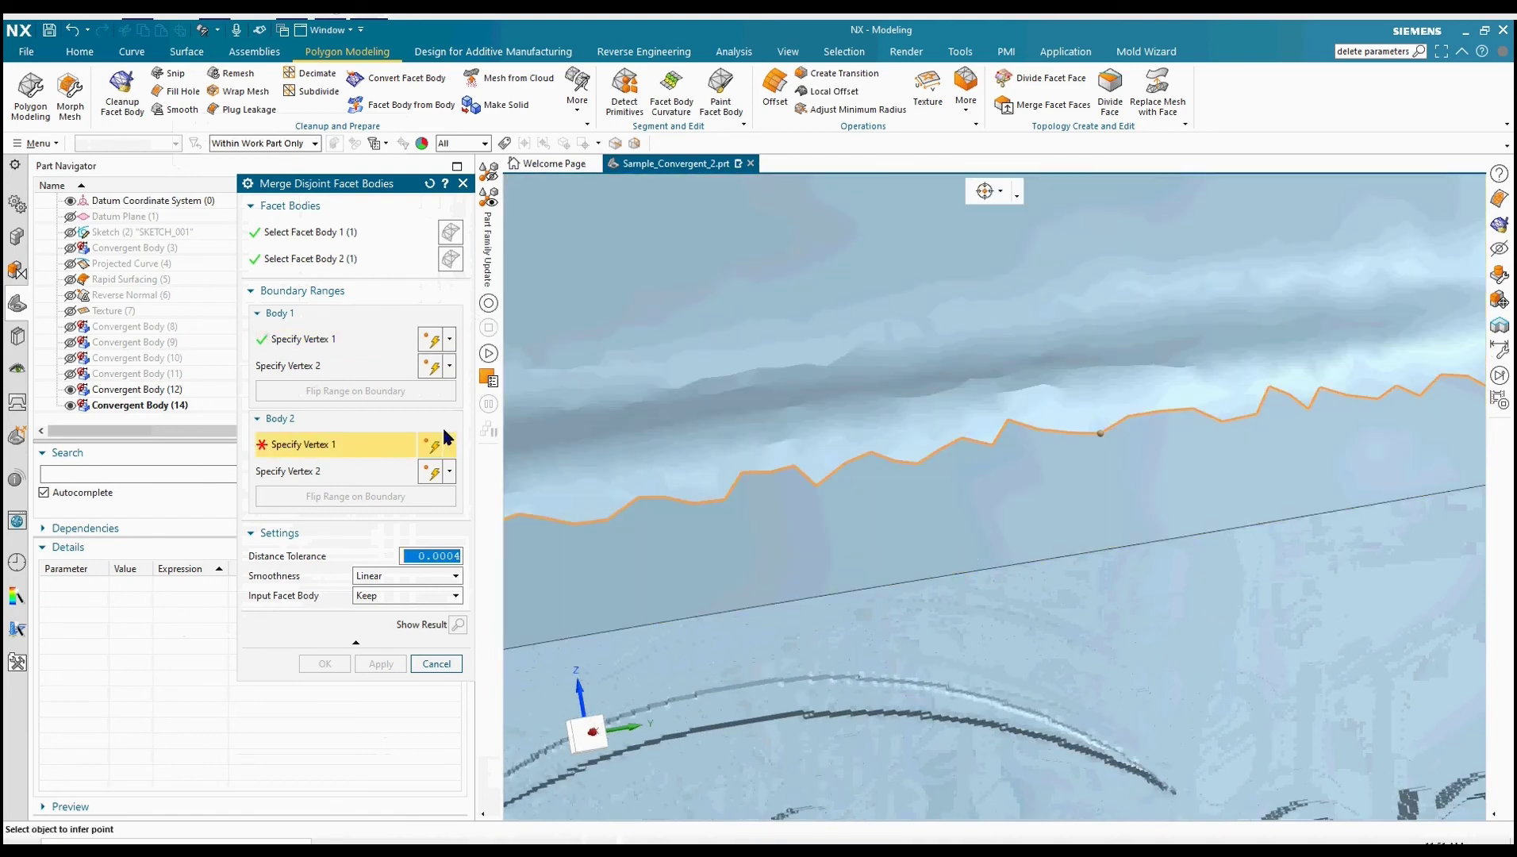
pyautogui.click(1131, 544)
pyautogui.scroll(5, 868, 584)
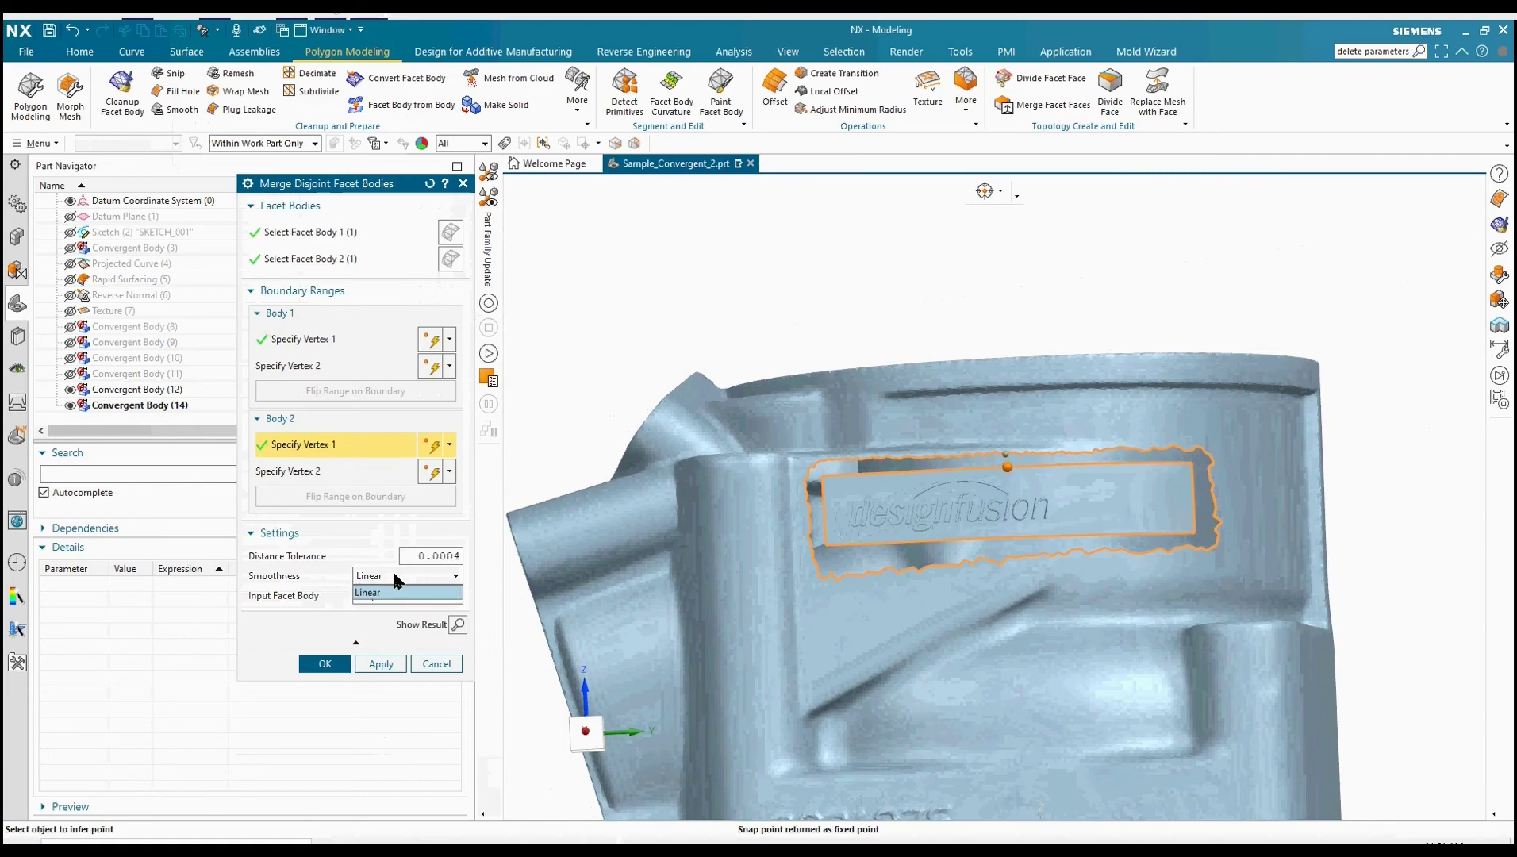
# - Set the distance tolerance to 0.002, have the input facet bodies hidden, and merge the main body with the logo patch
pyautogui.click(437, 556)
pyautogui.doubleClick(437, 555)
pyautogui.write('.00')
pyautogui.press('Return')
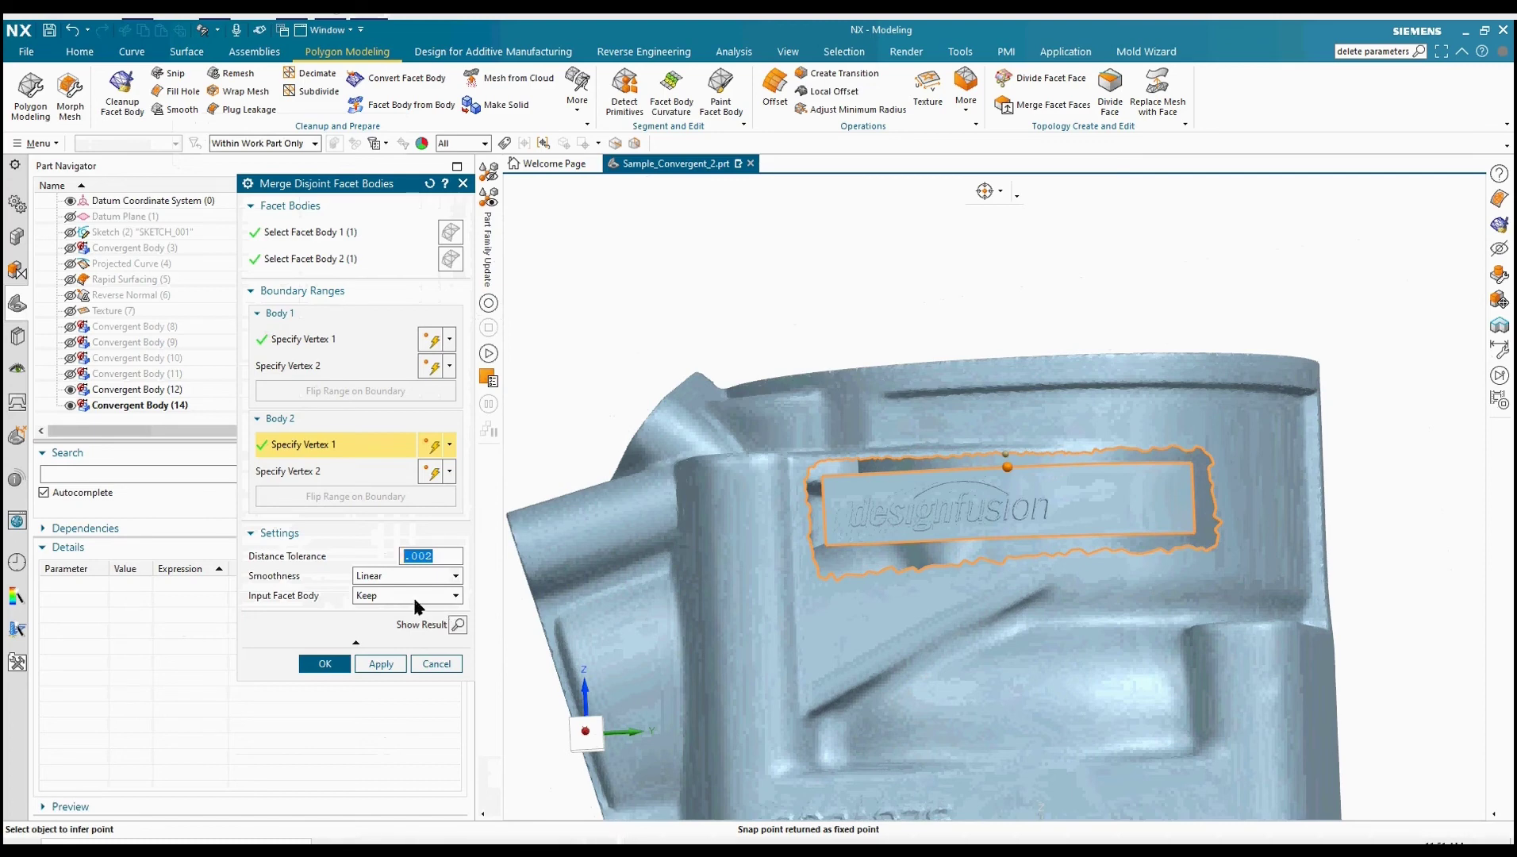
pyautogui.click(370, 595)
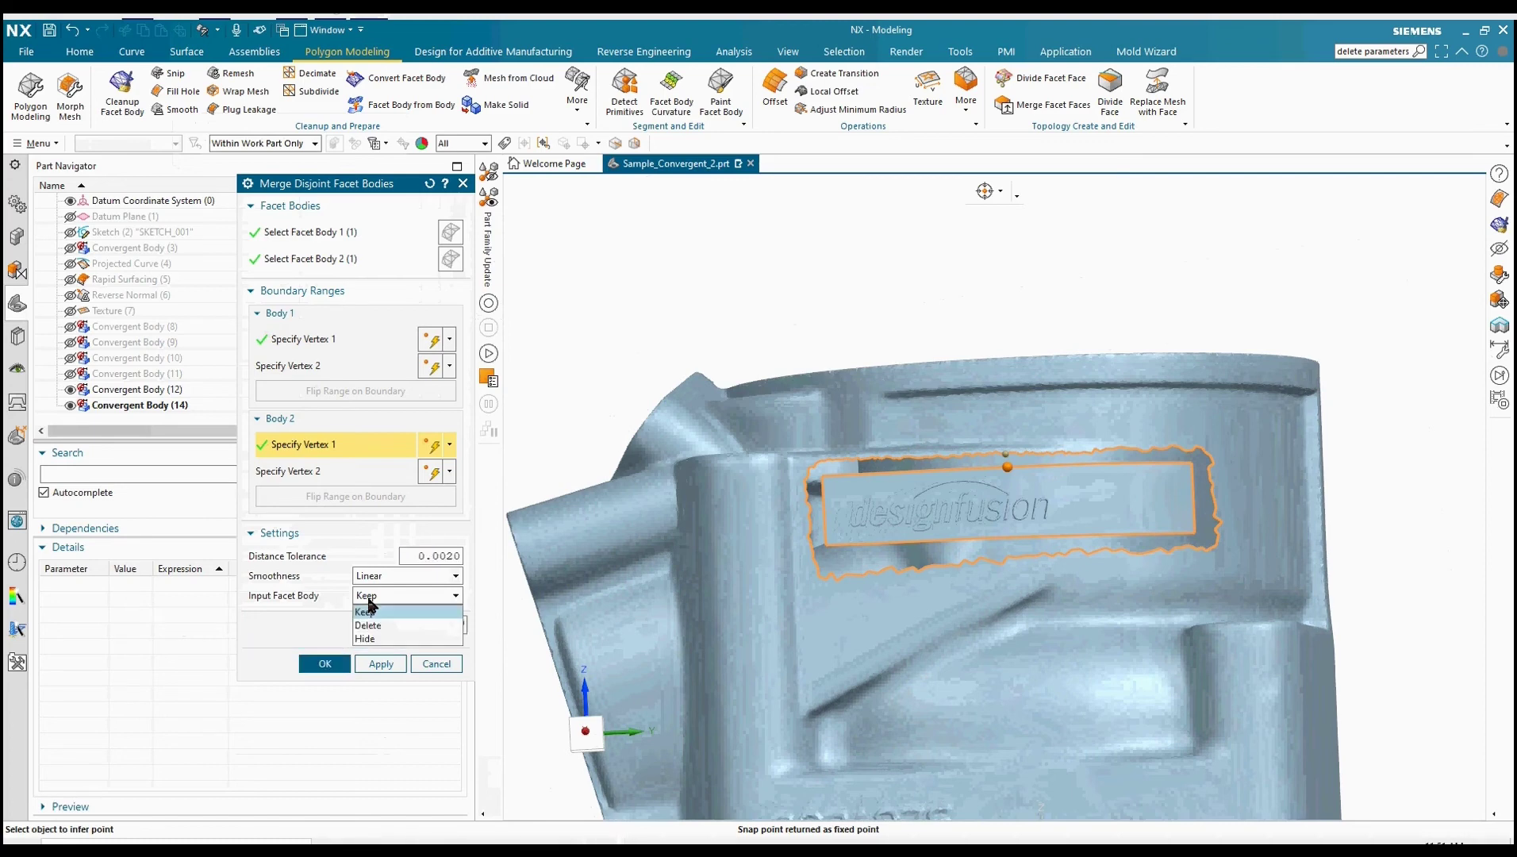
pyautogui.click(372, 638)
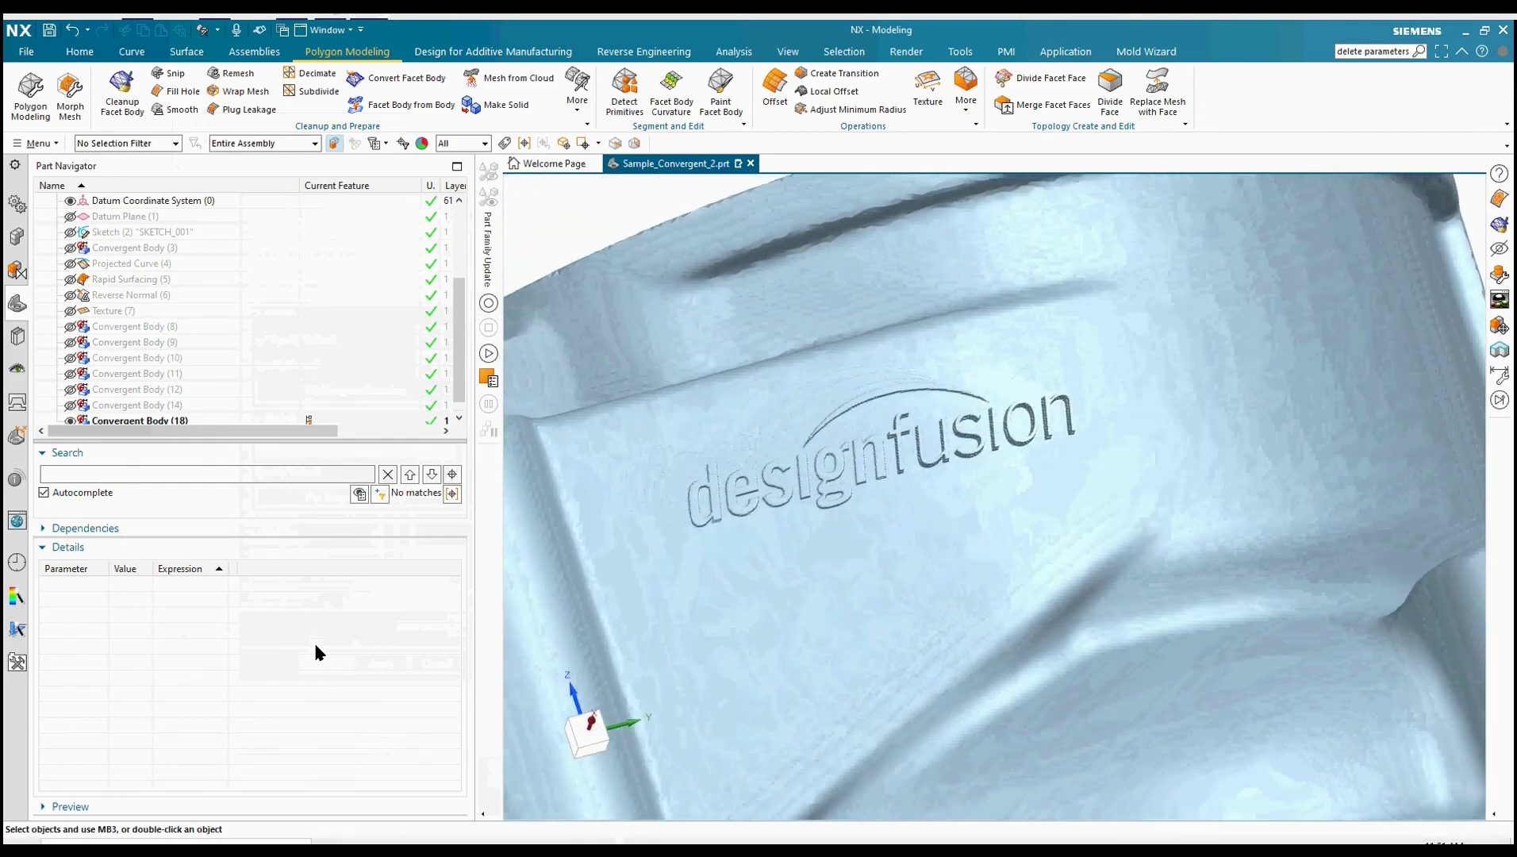
pyautogui.press('F8')
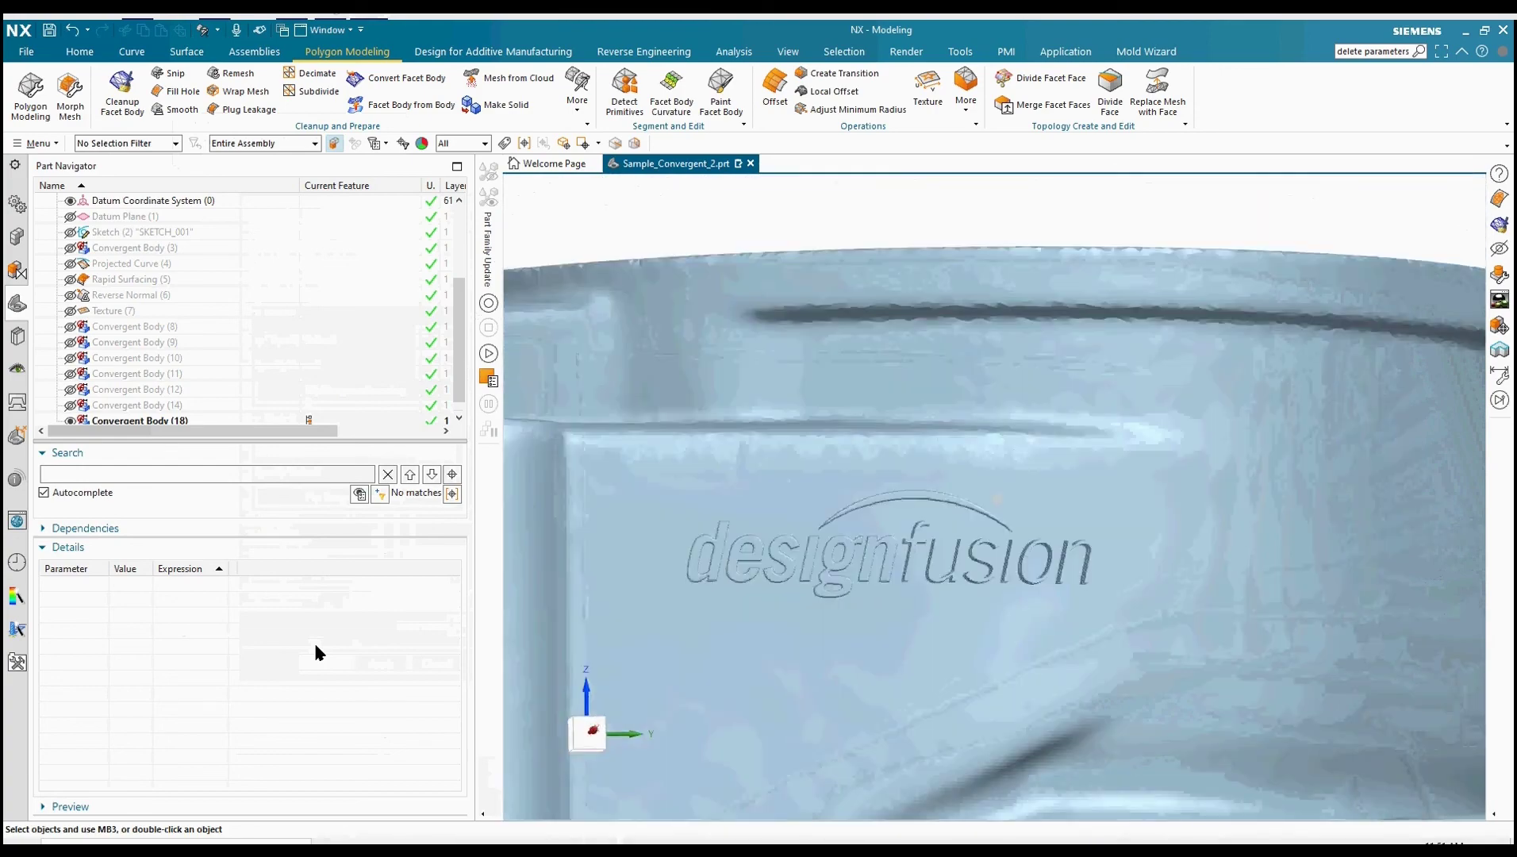